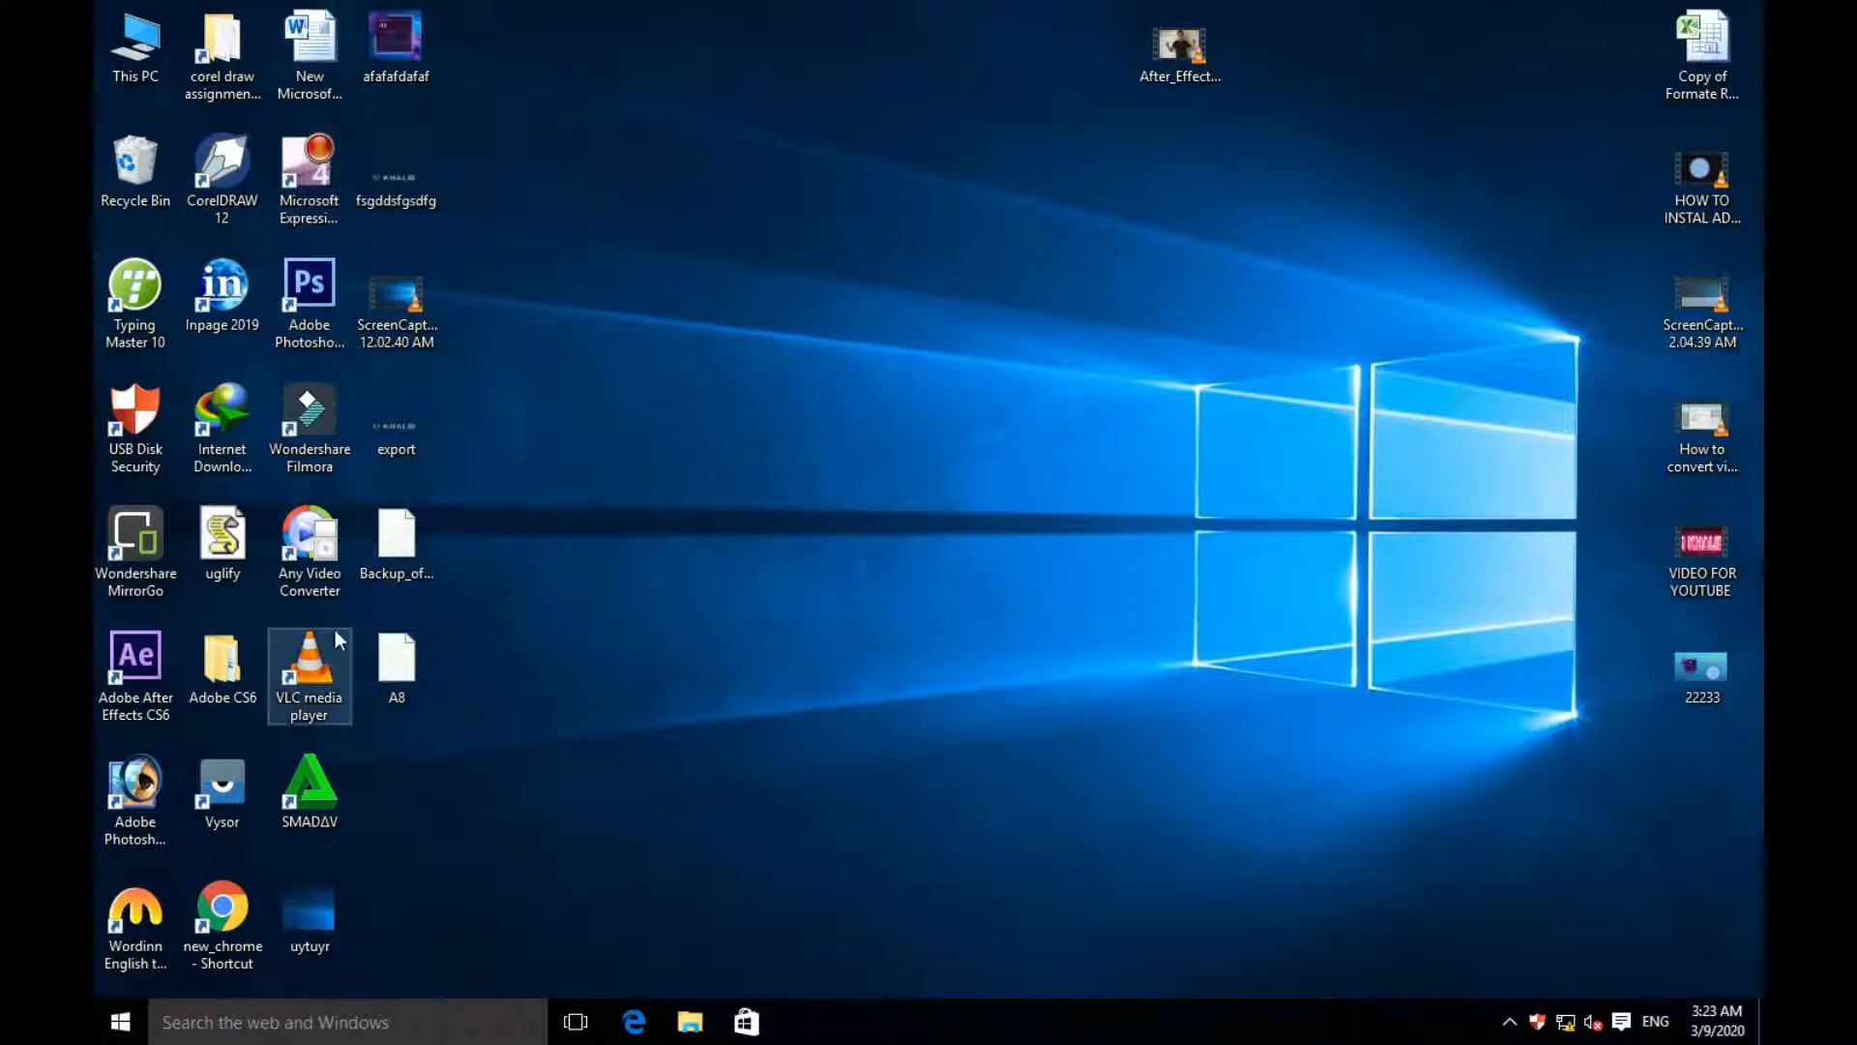
- Start Adobe Photoshop, open the image afafafdafaf from the Desktop and shift its window toward the workspace's middle
double_click(153, 805)
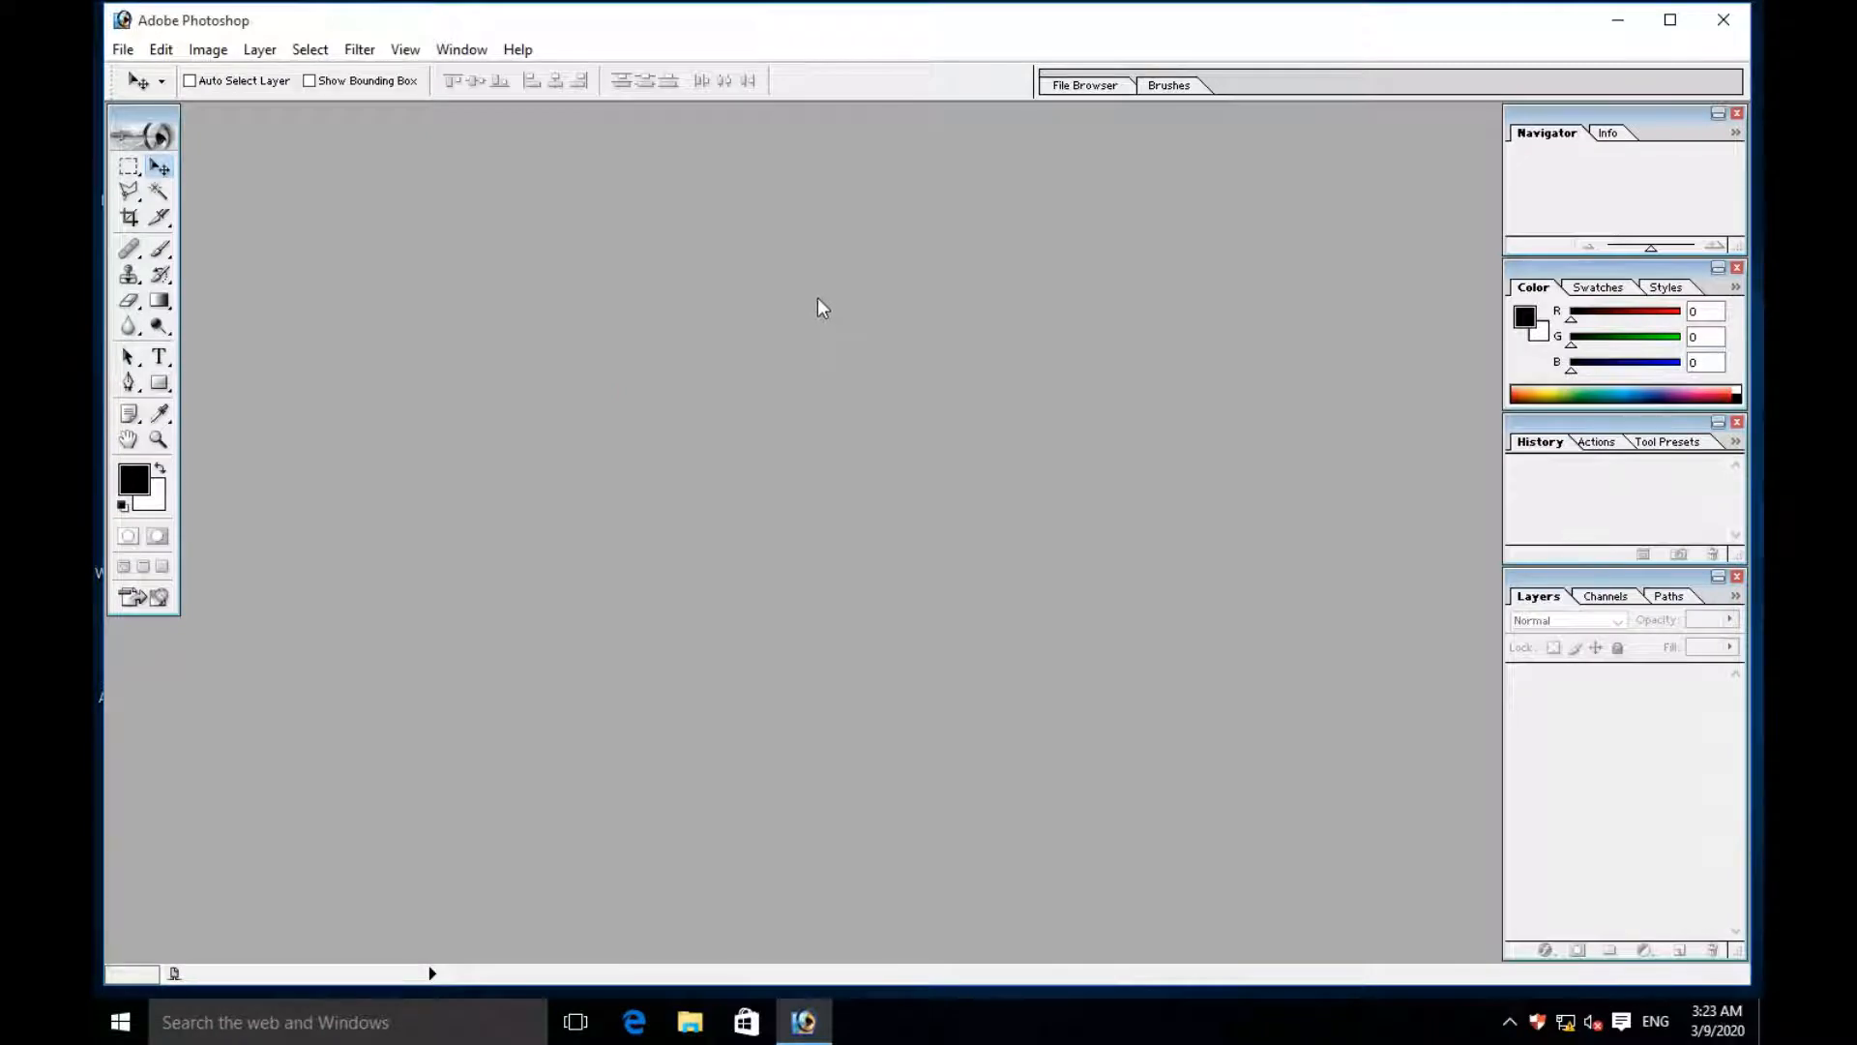
click(122, 50)
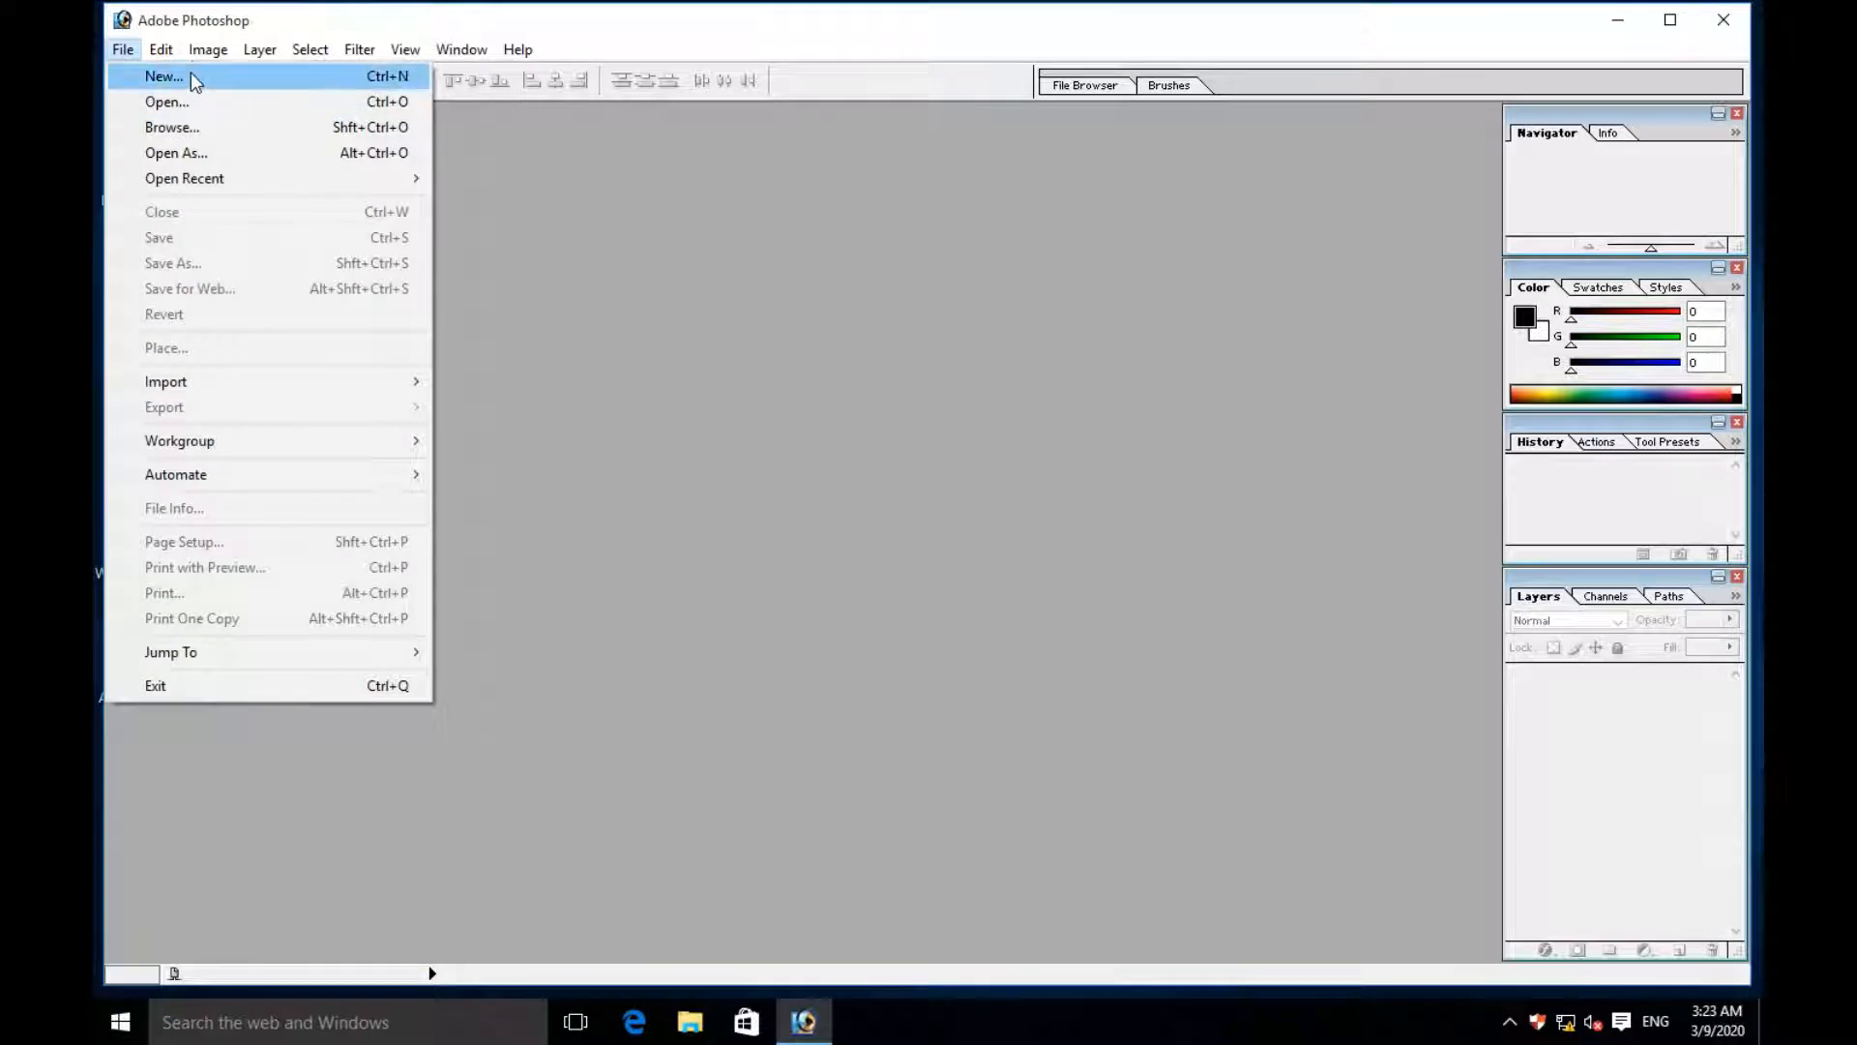
click(233, 102)
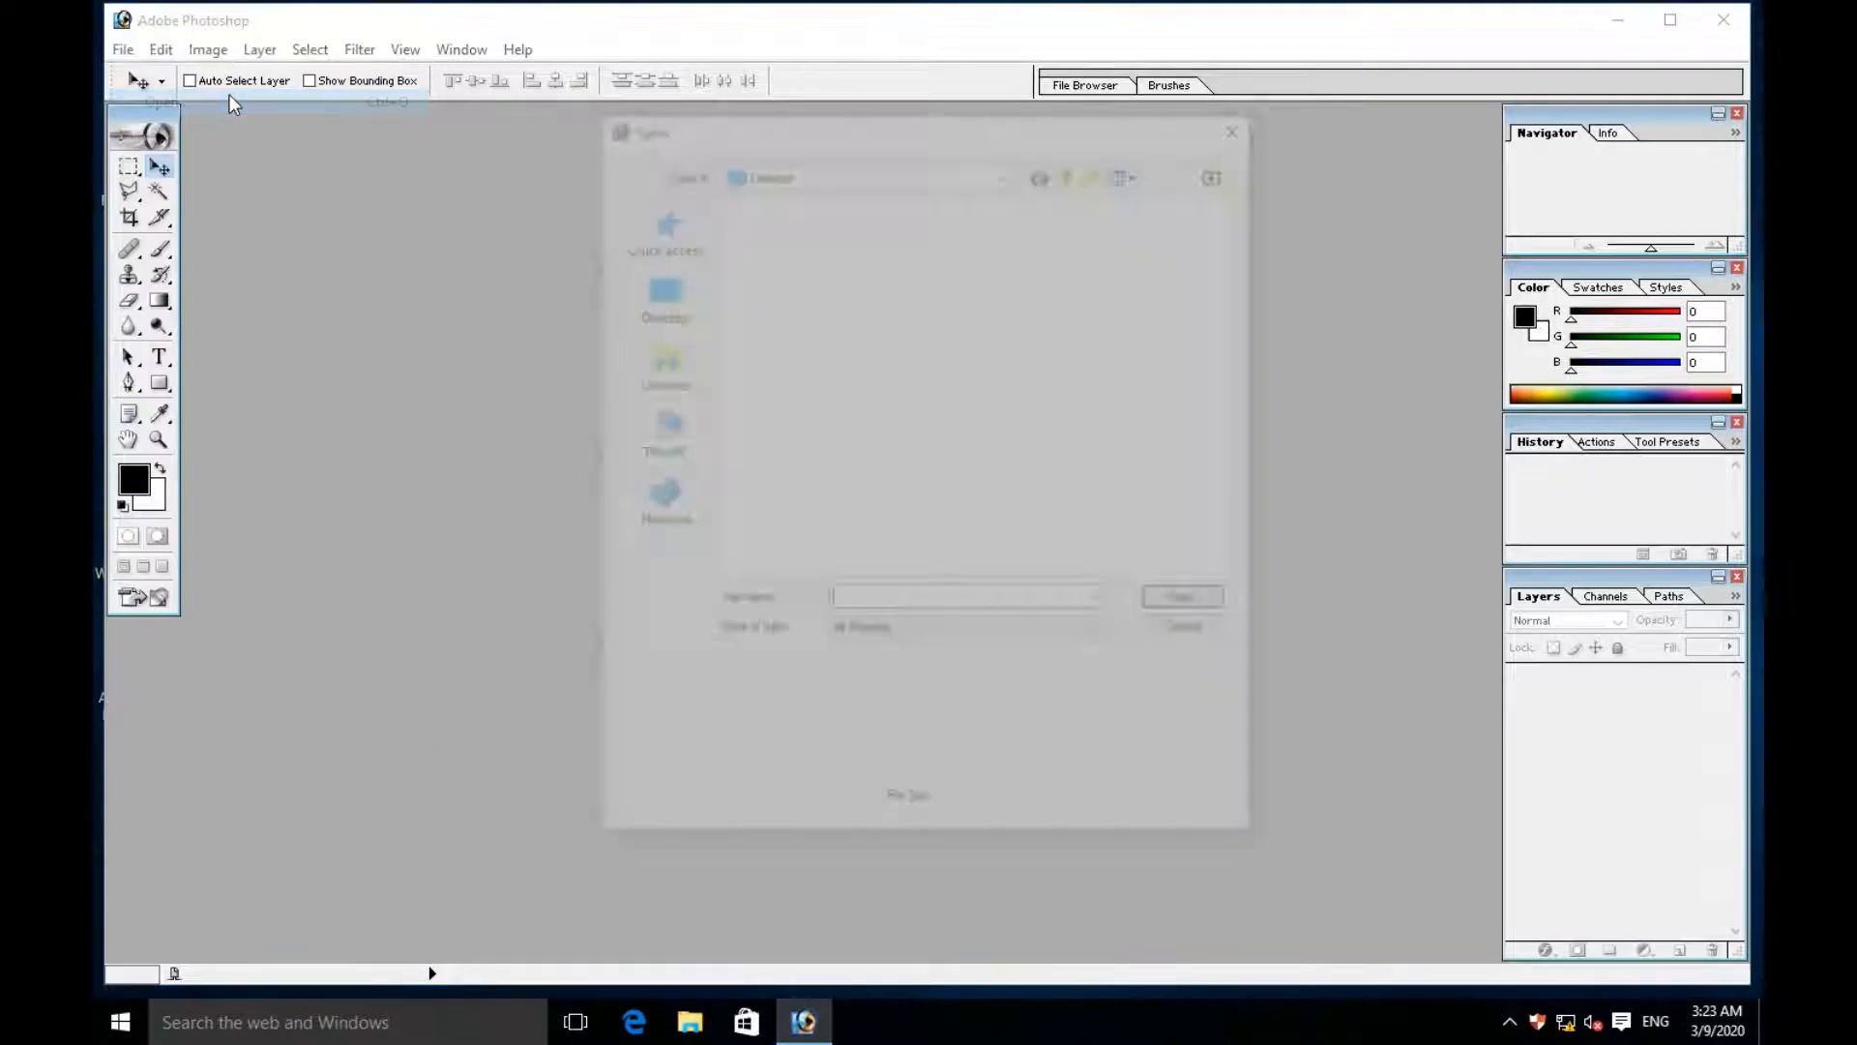
click(1041, 259)
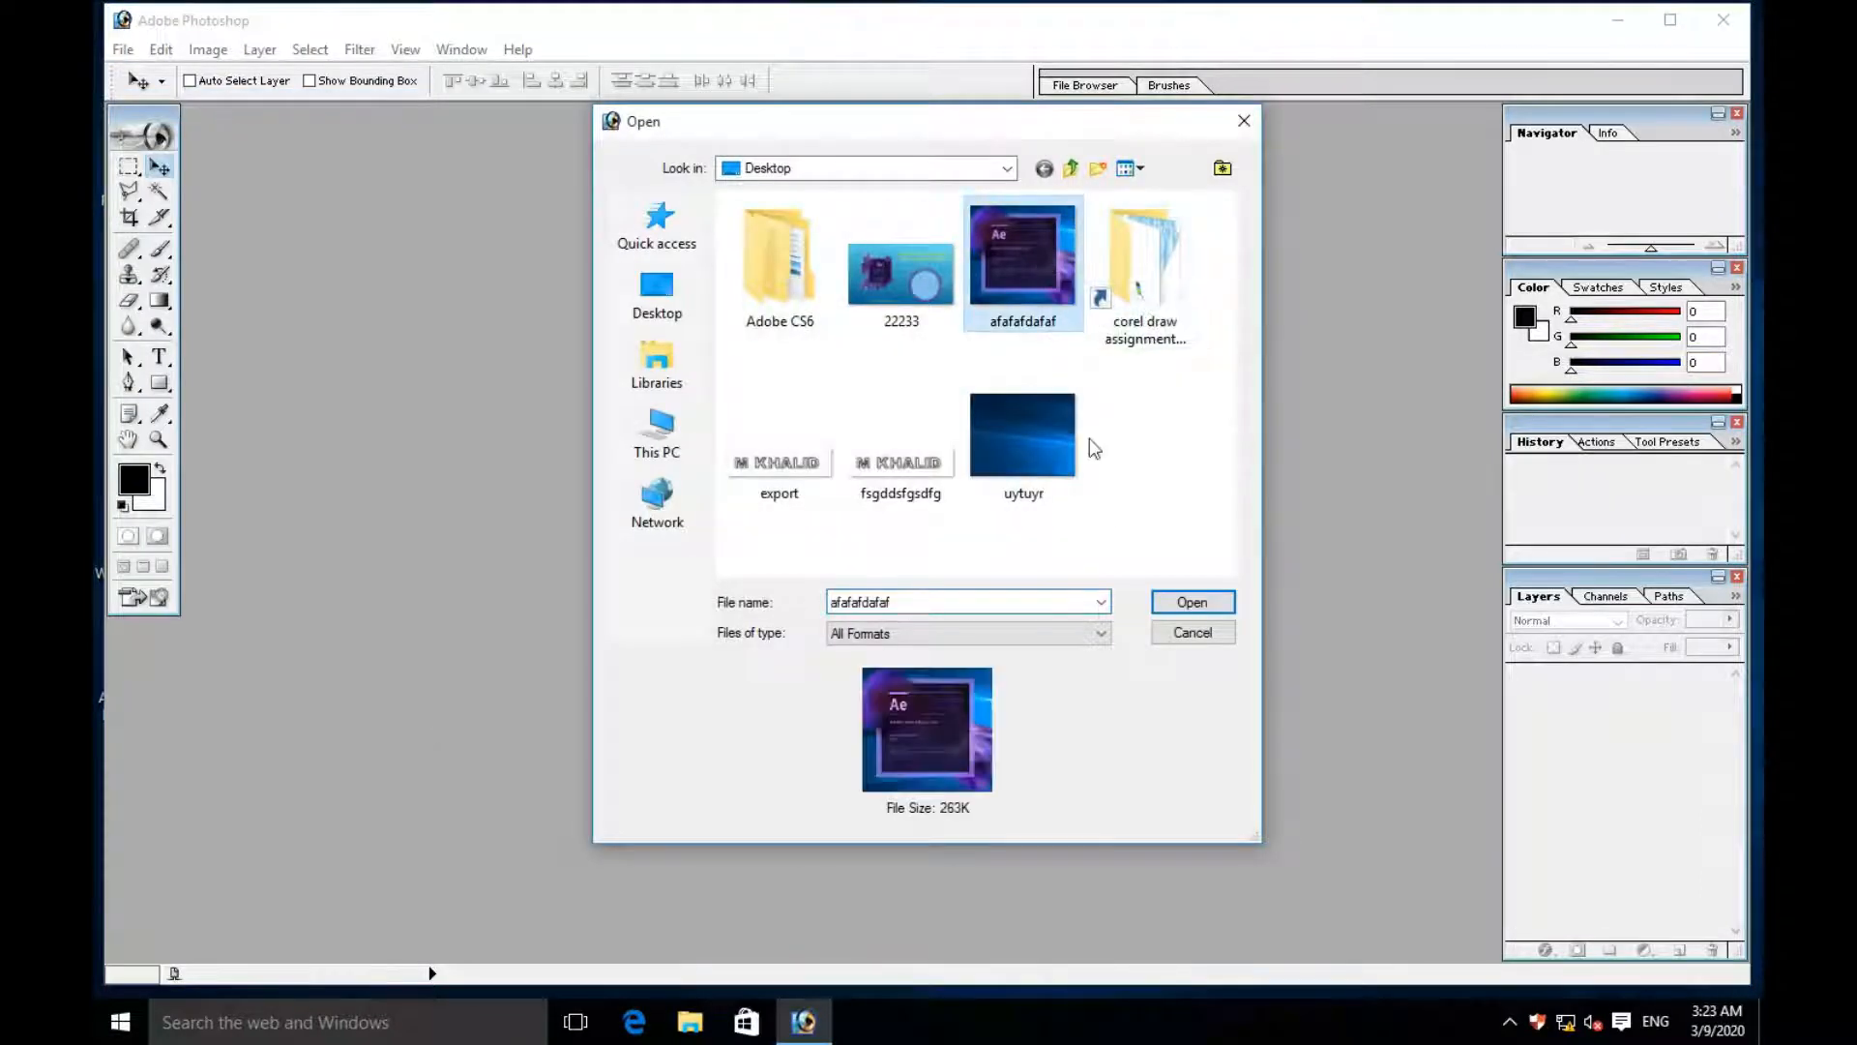
click(1192, 603)
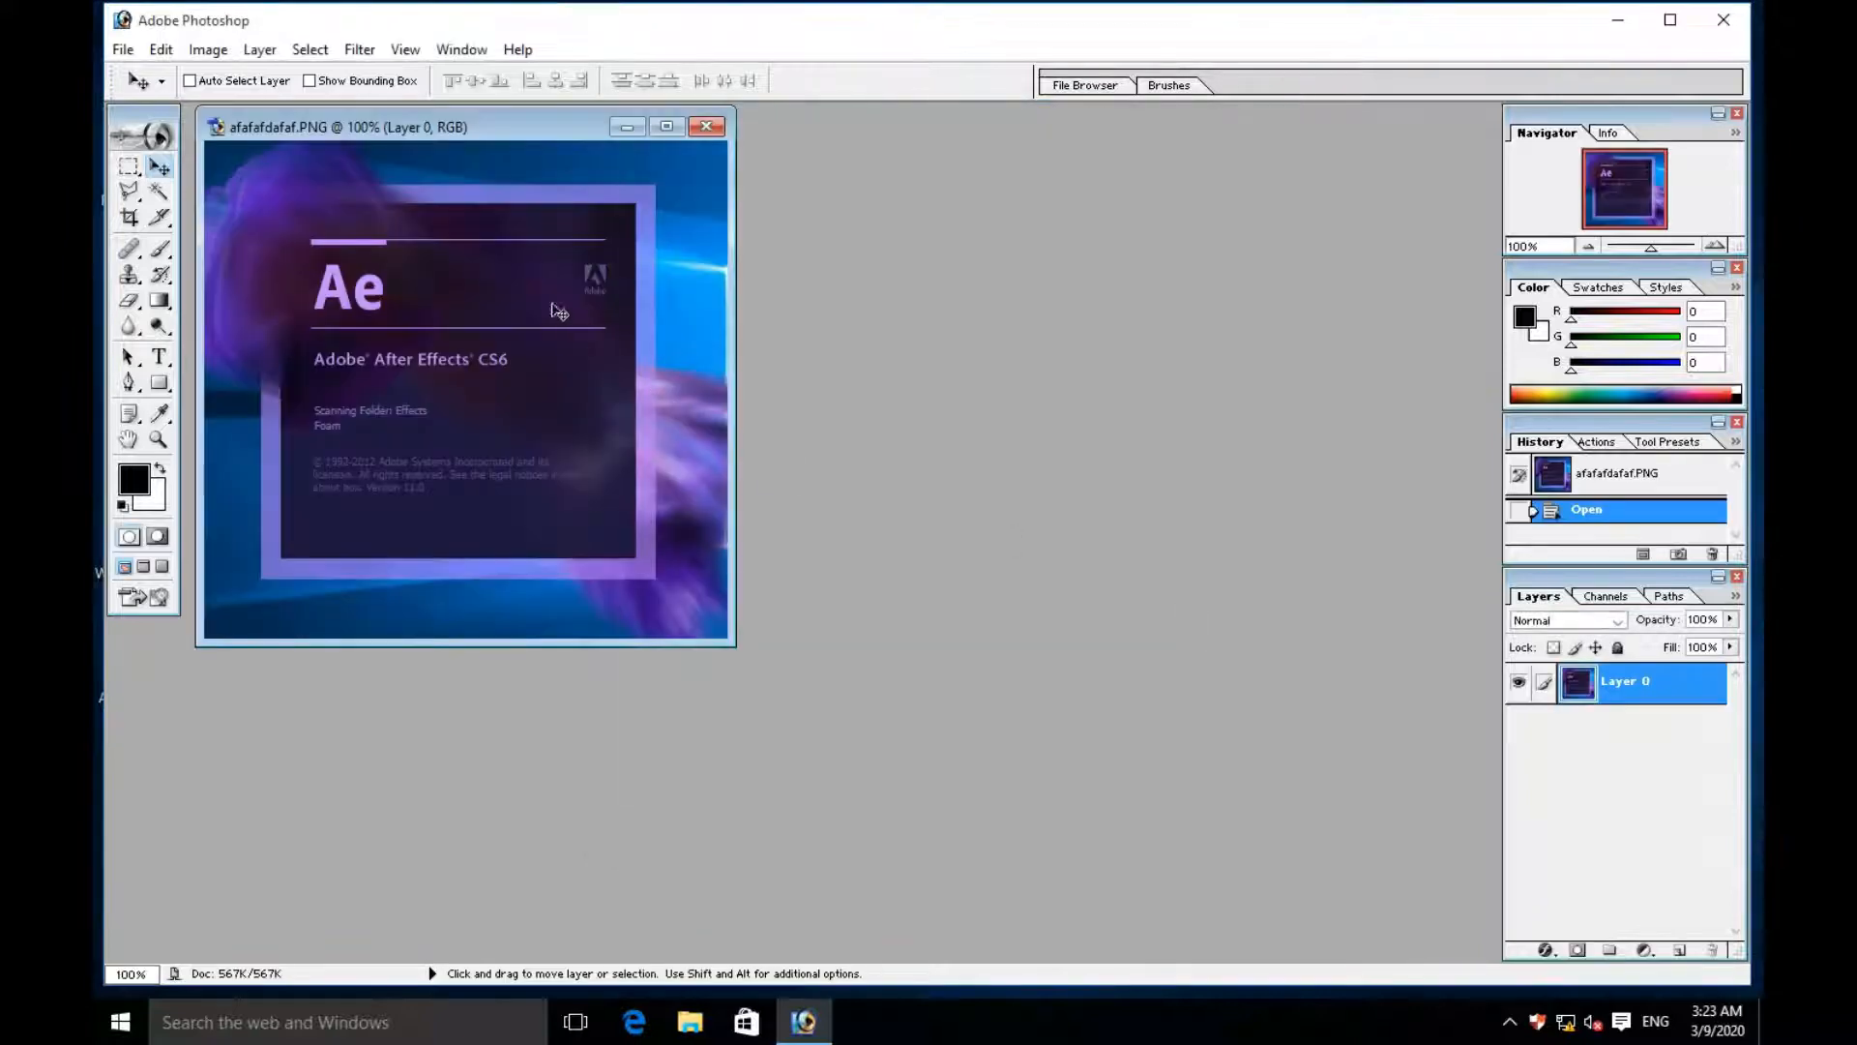
drag(485, 128, 635, 165)
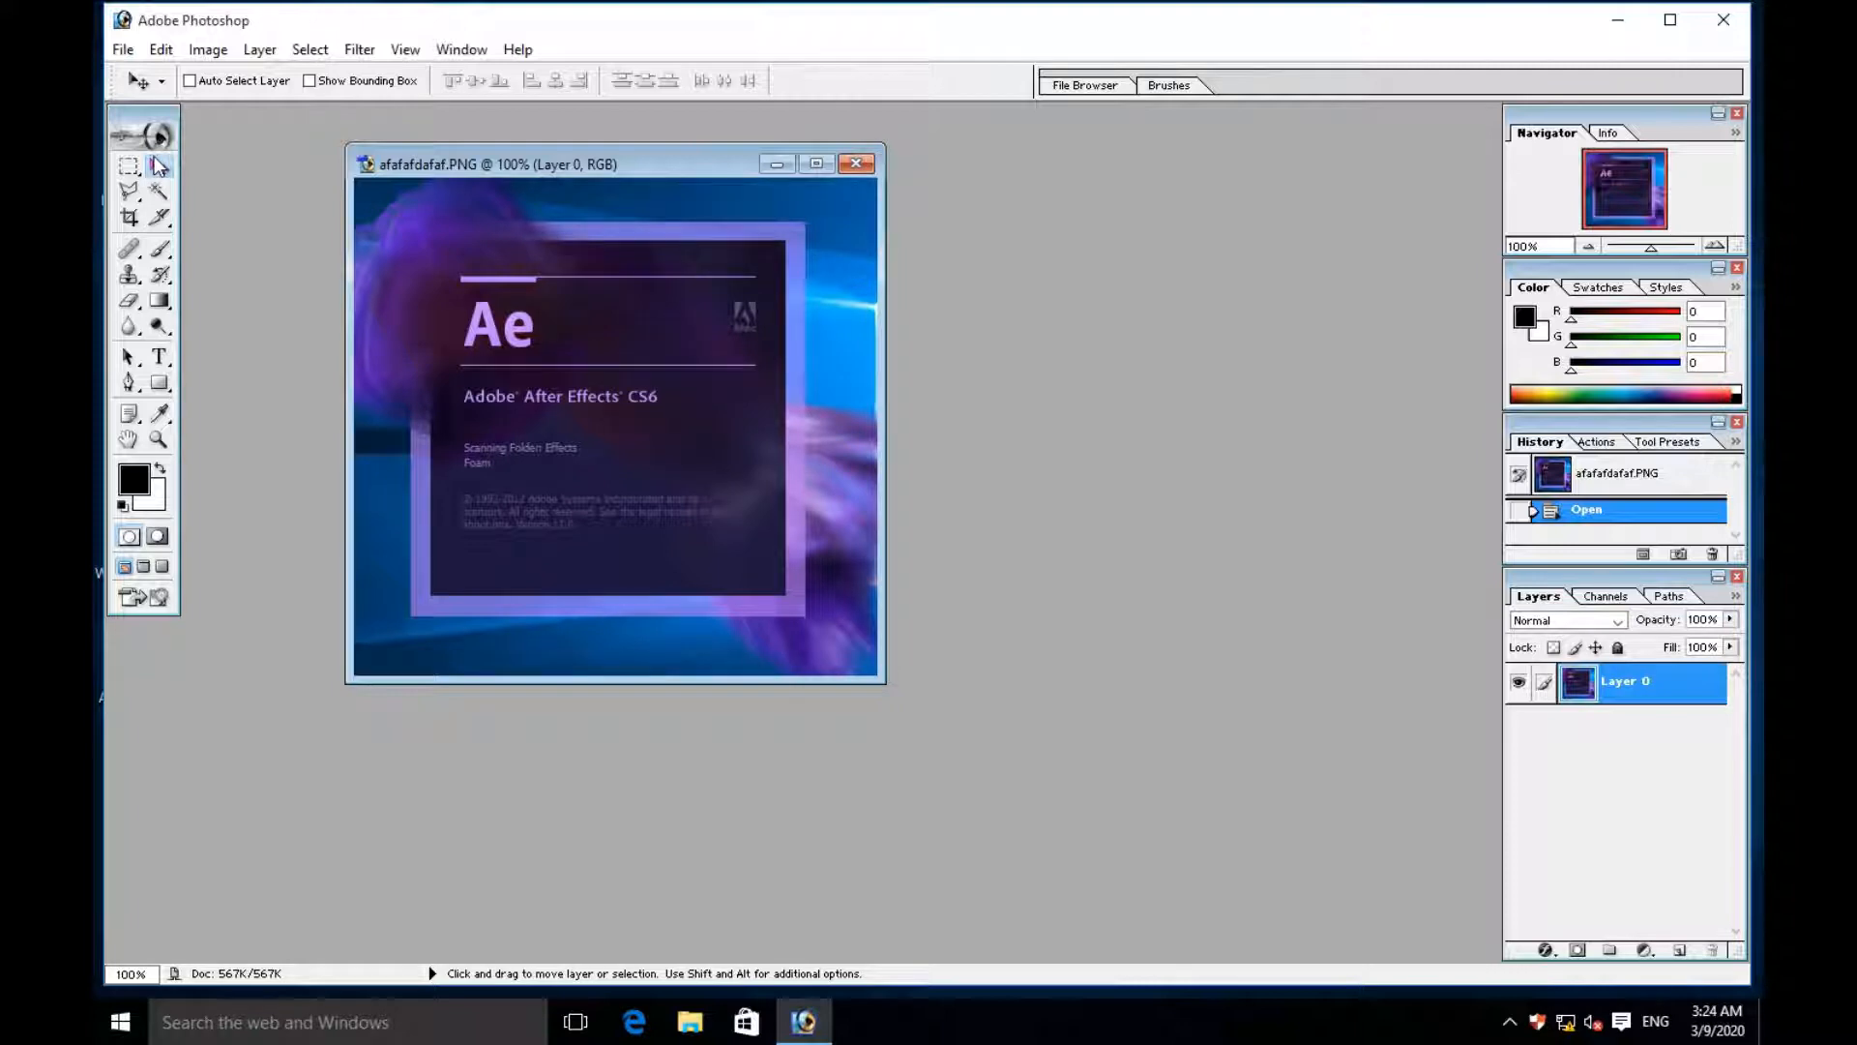
- Cut the light streak and bright blue background patch beside the frame's upper right side using Magic Wand selections
key(shift)
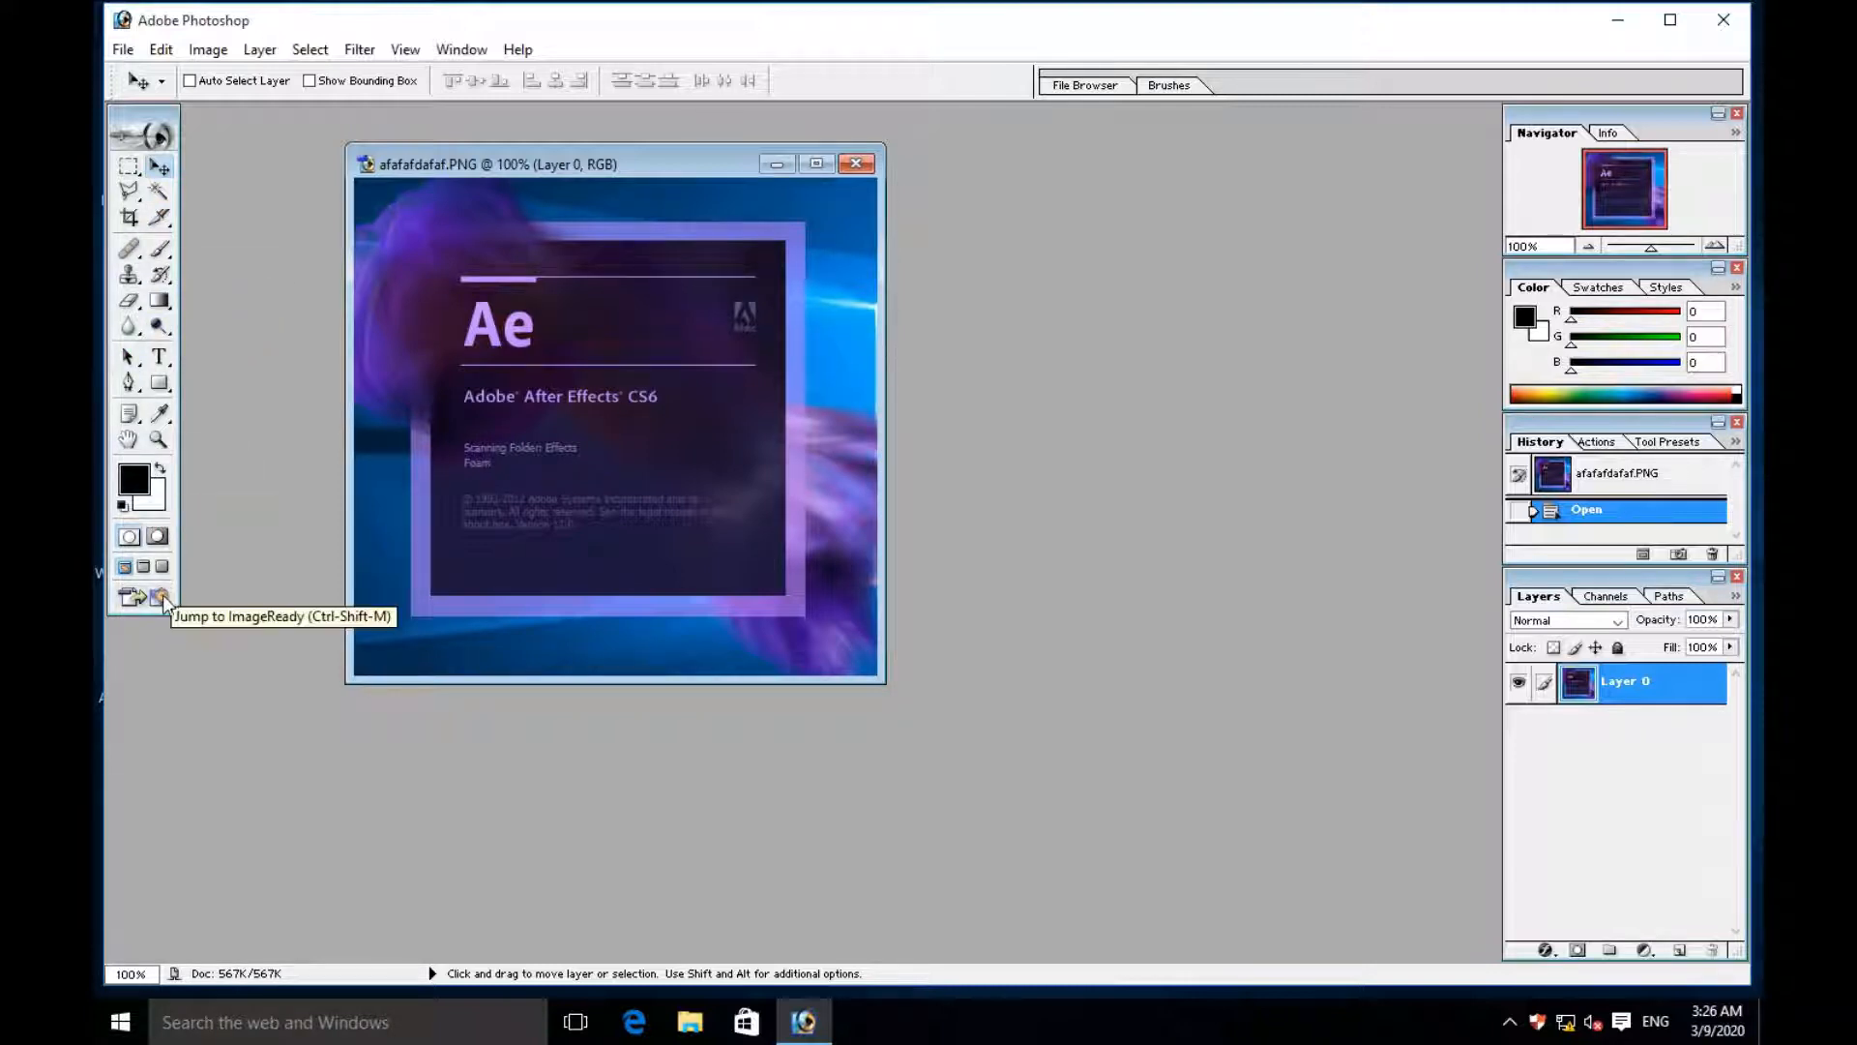
click(159, 192)
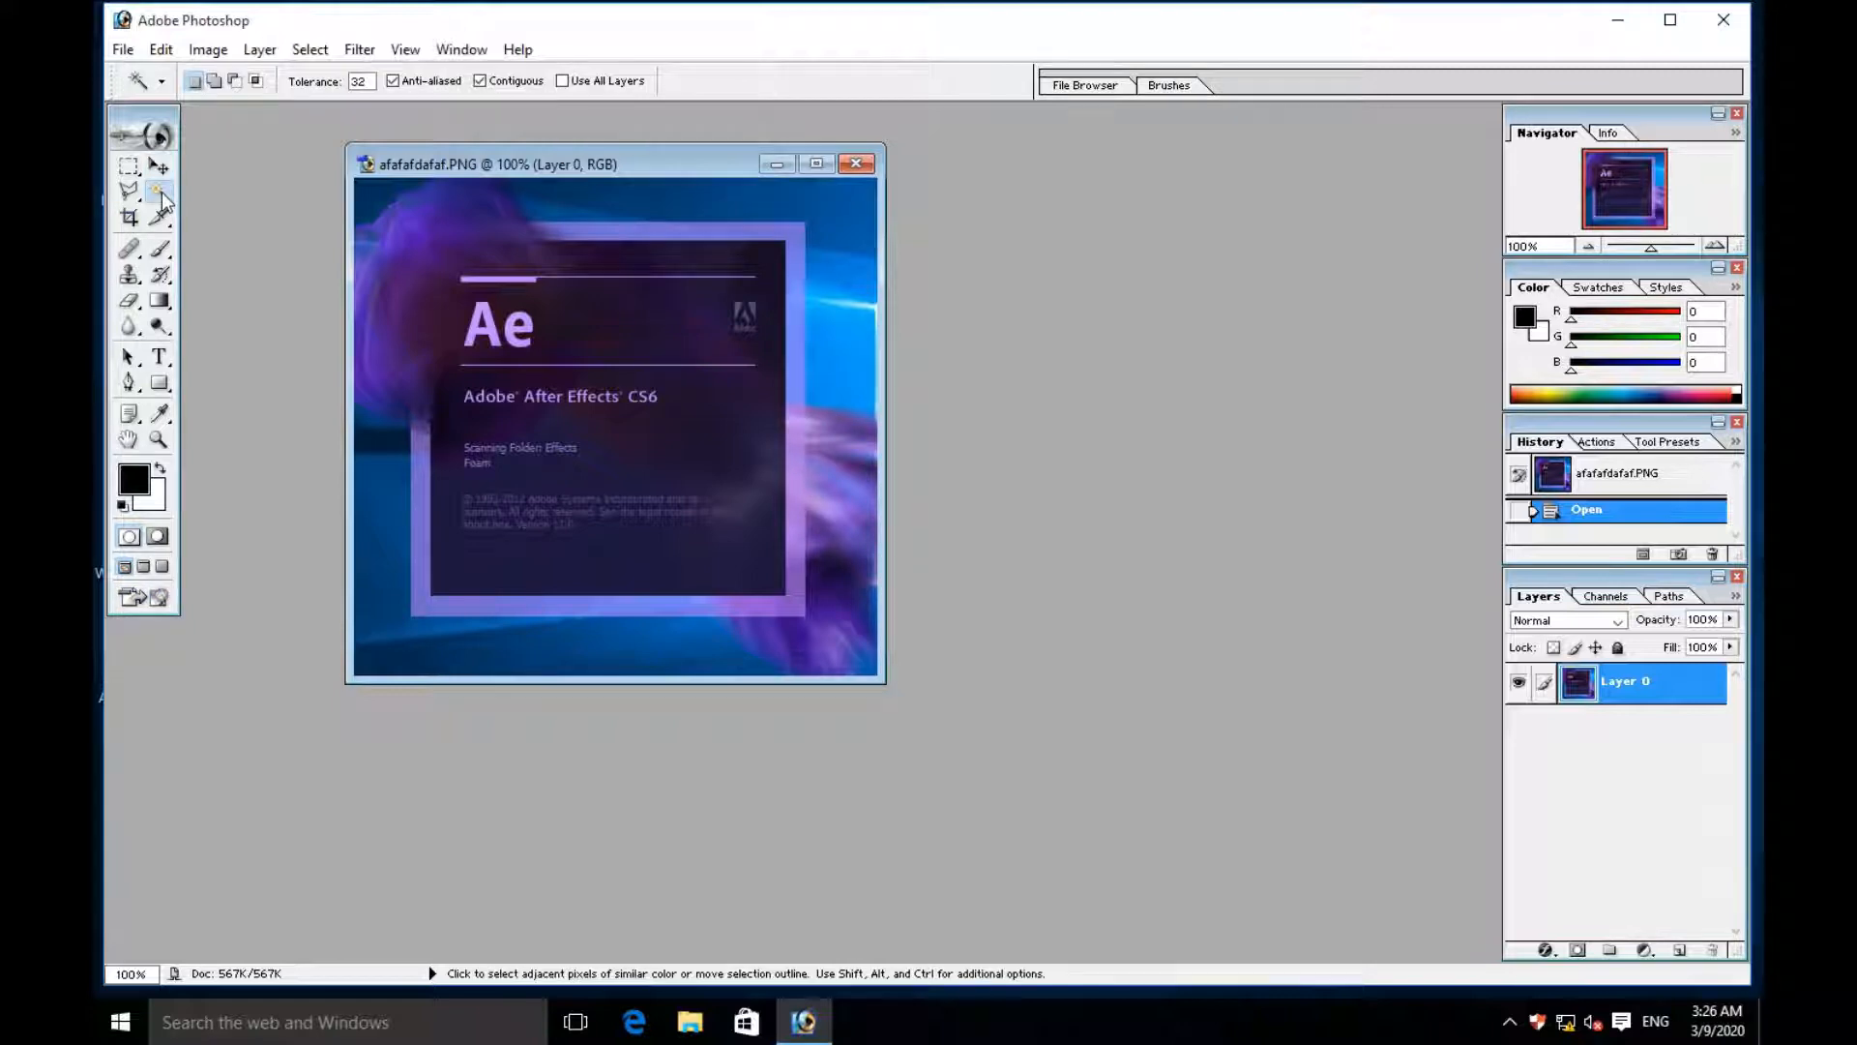
click(848, 305)
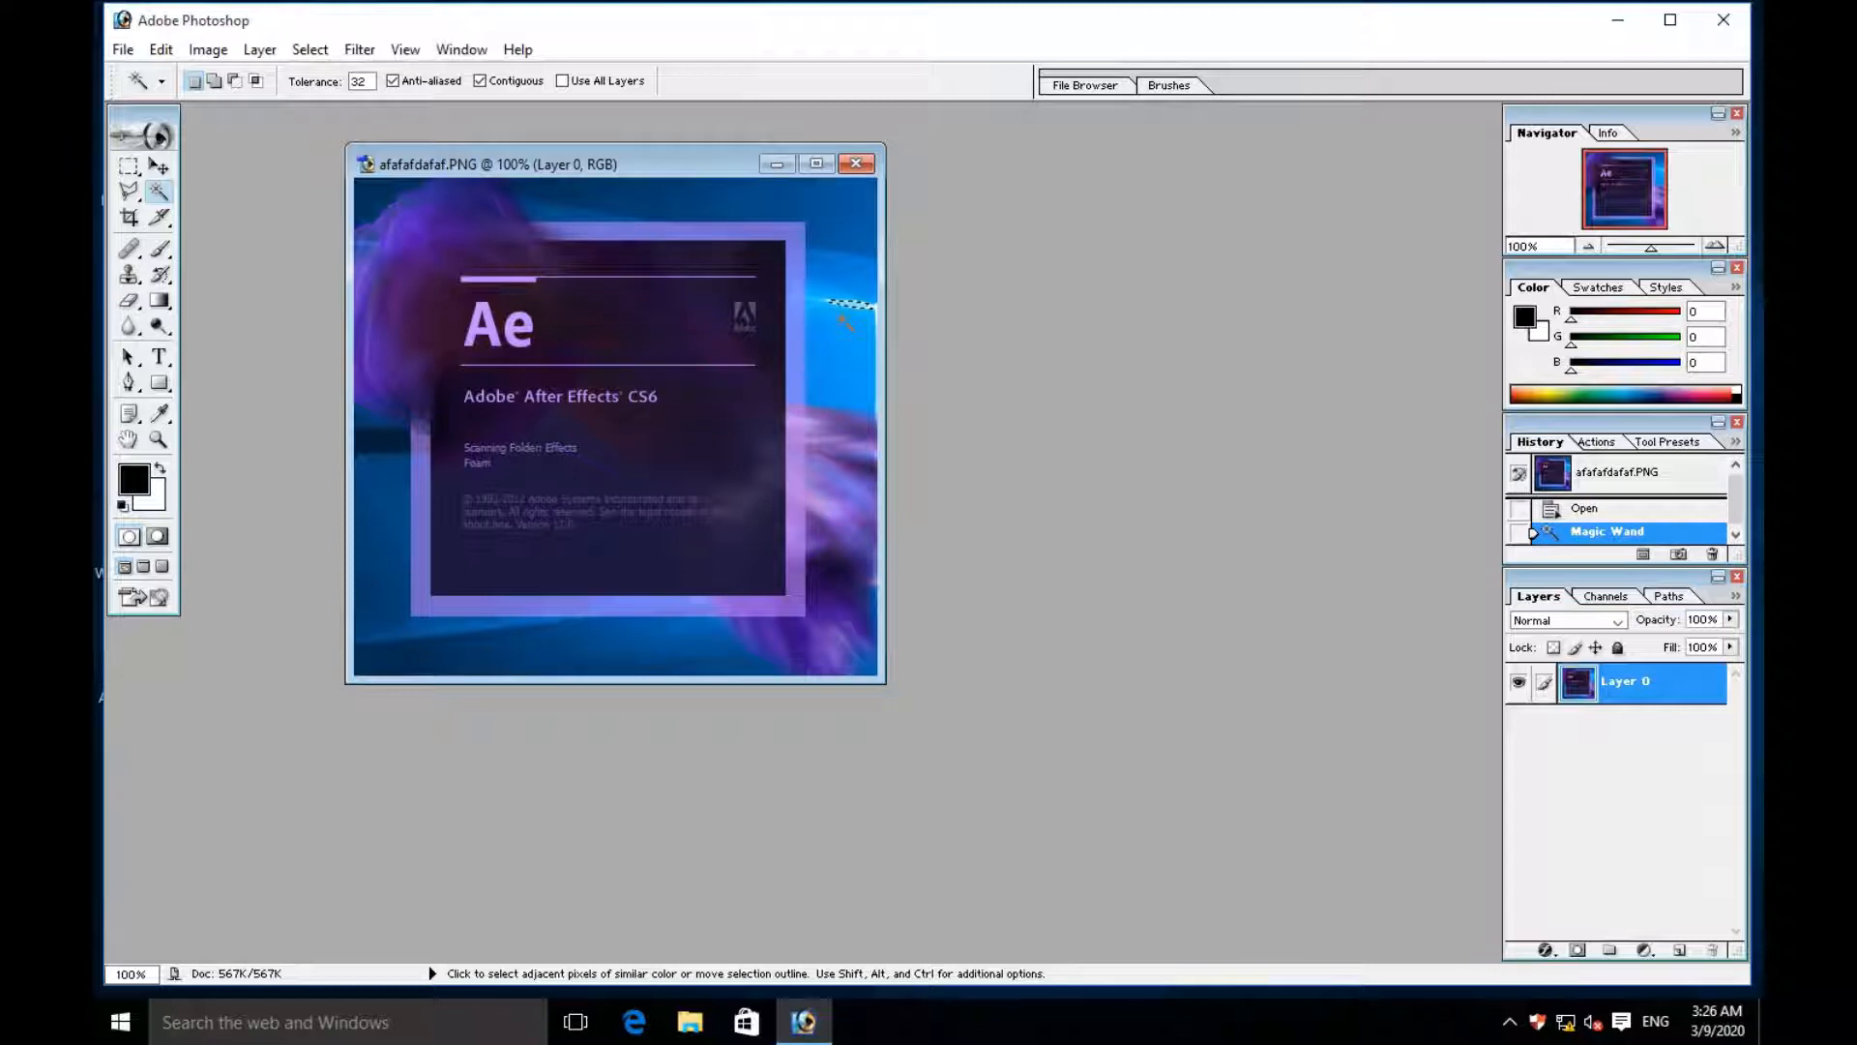
key(ctrl+x)
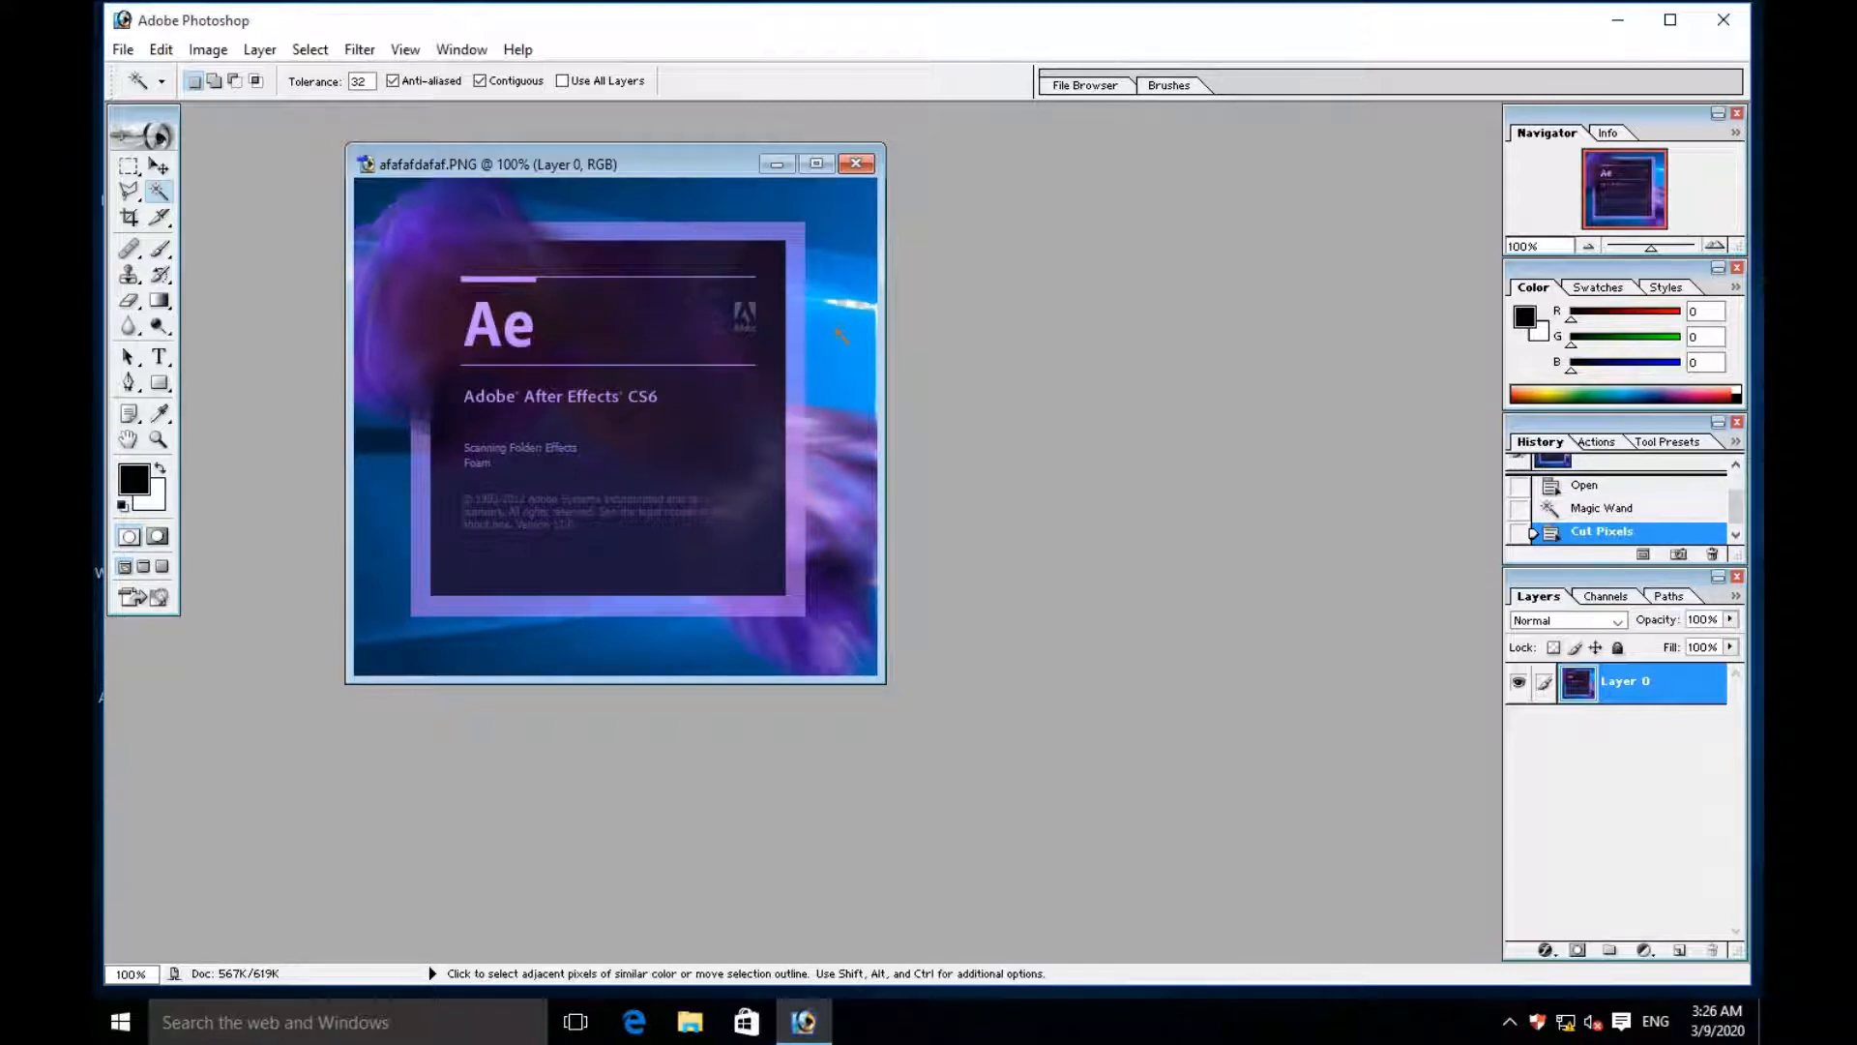
click(839, 335)
key(ctrl+x)
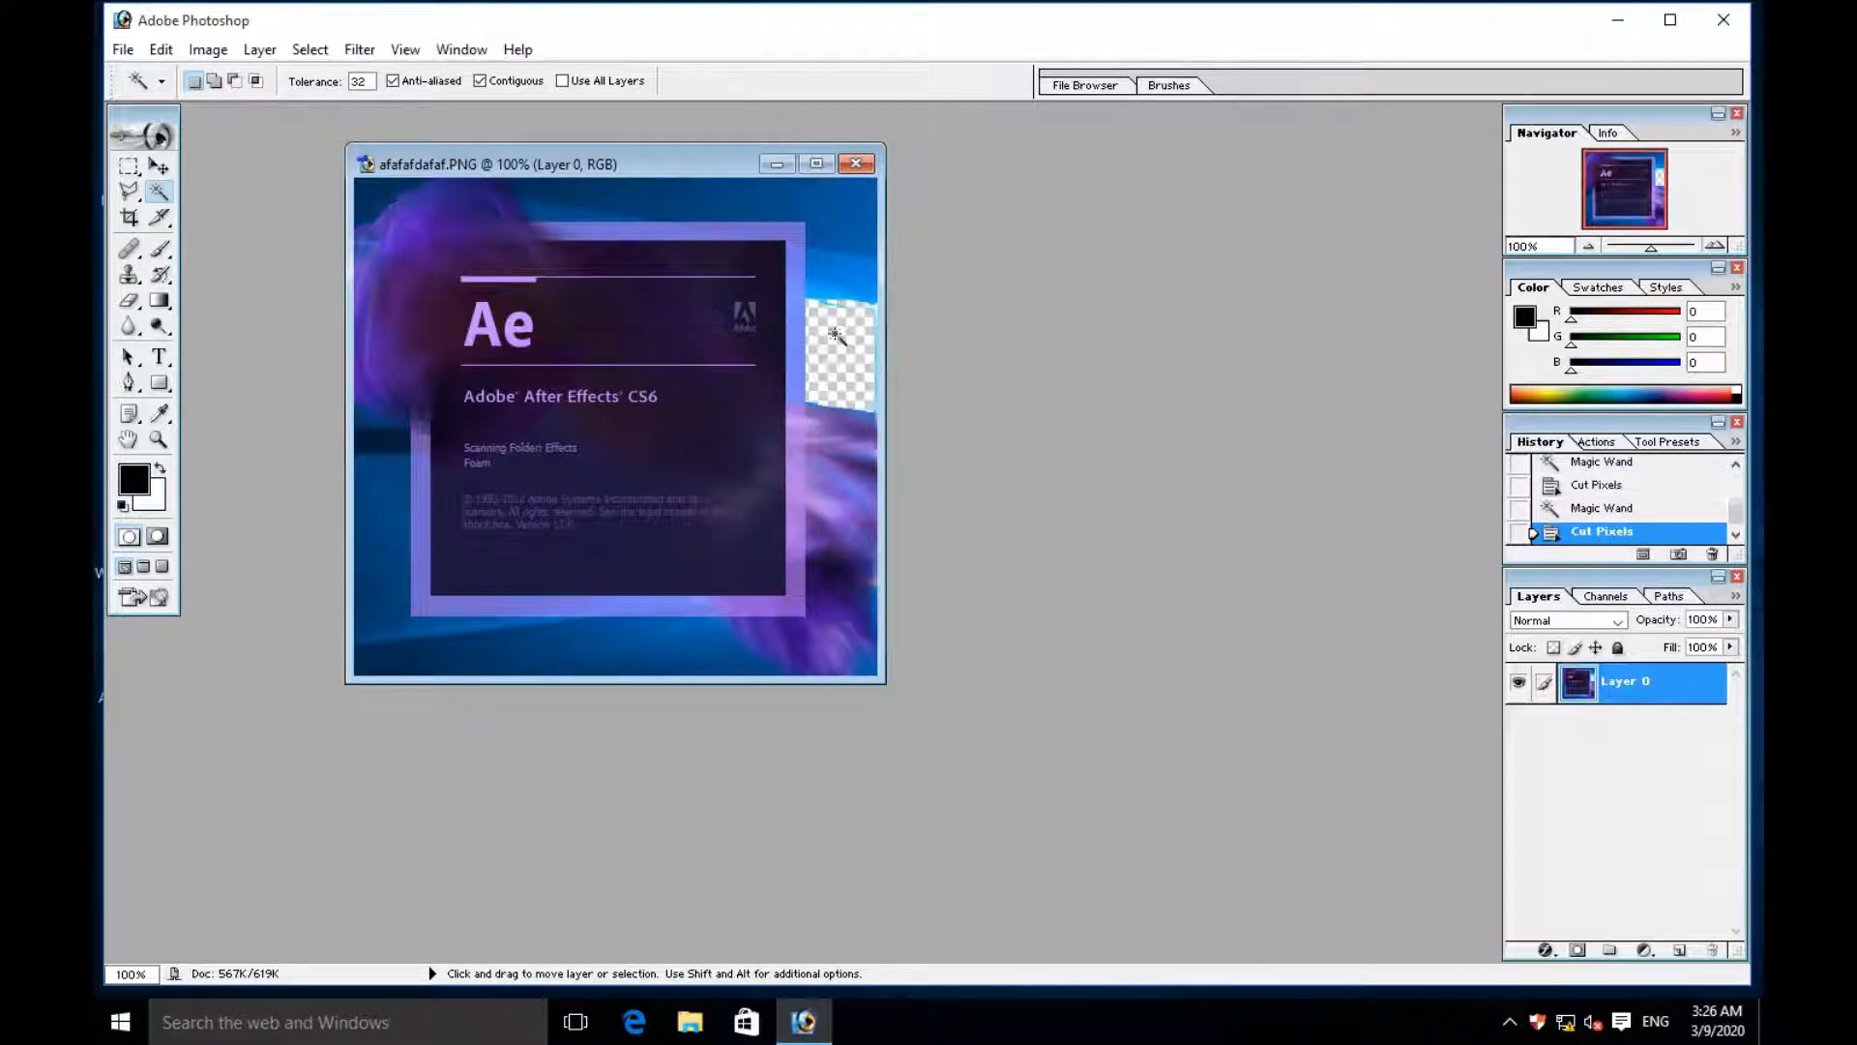
- Cut the remaining blue background bands from the image's upper right corner with the Magic Wand
click(834, 273)
key(ctrl+x)
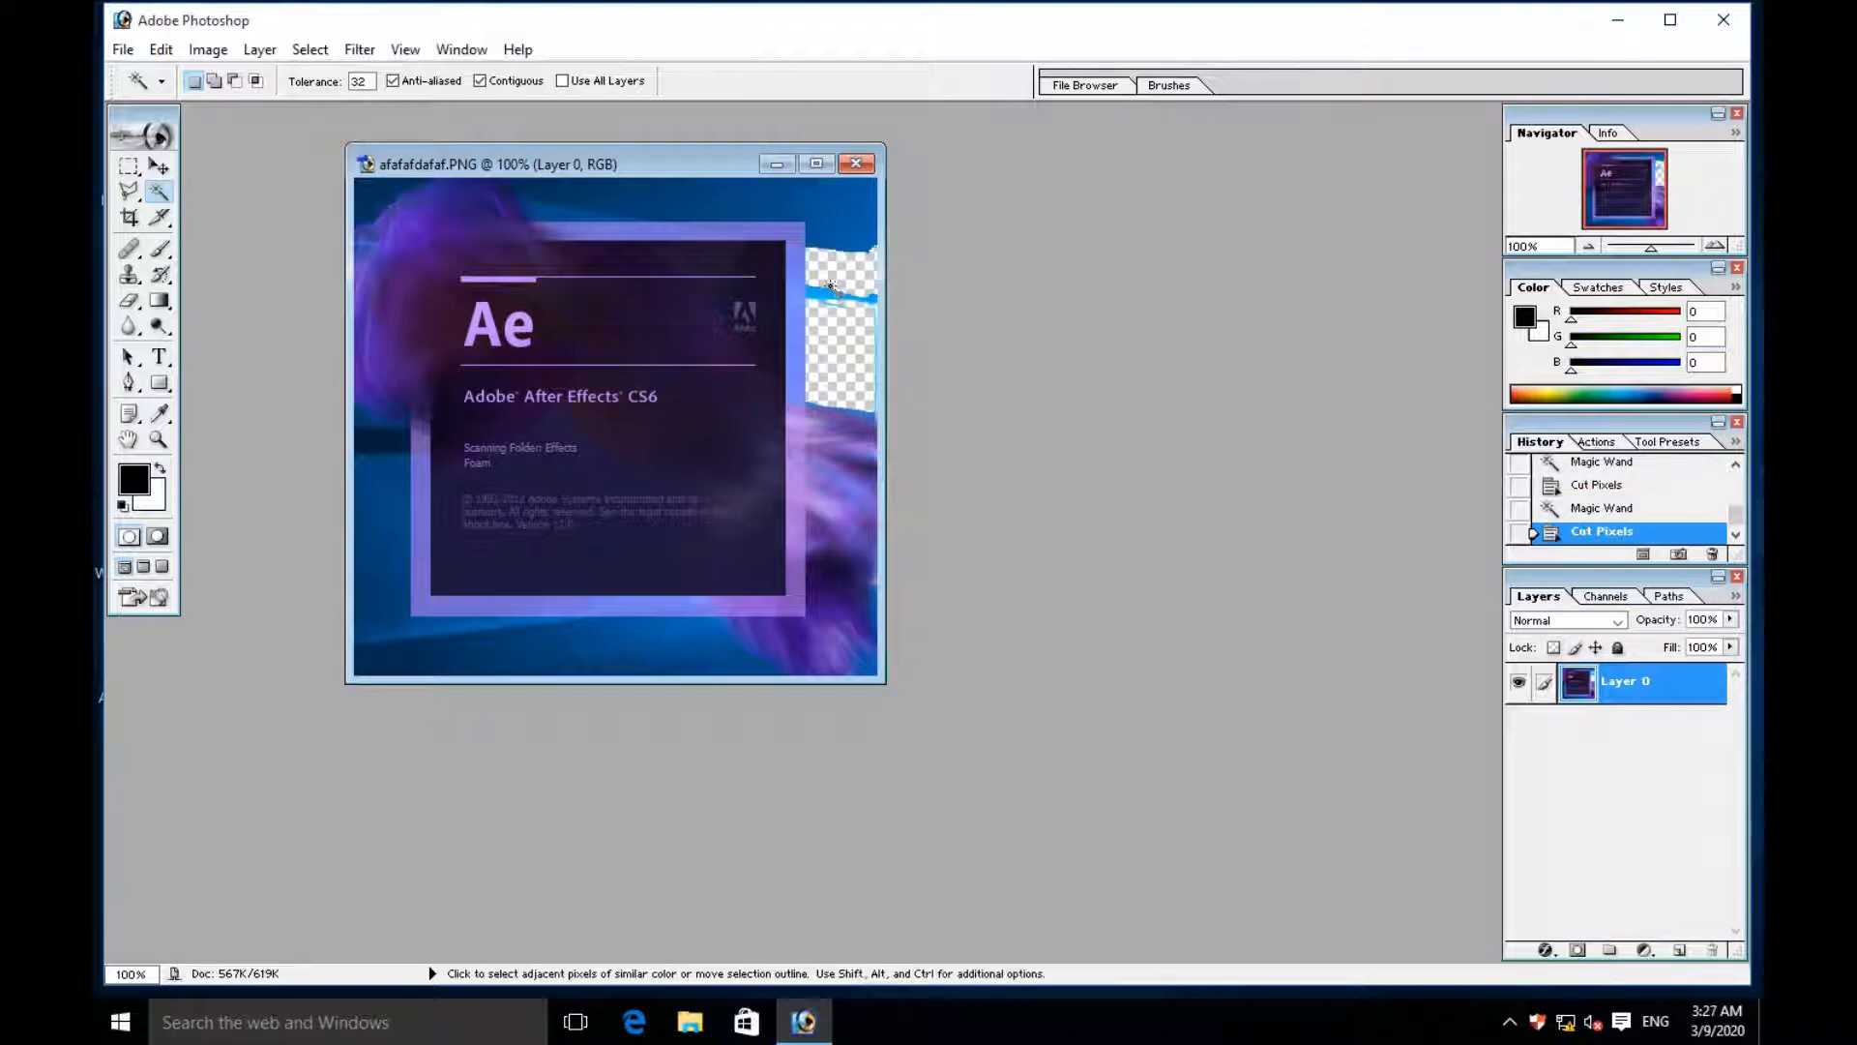
click(834, 294)
key(ctrl+x)
click(838, 306)
key(ctrl+x)
click(838, 233)
key(ctrl+x)
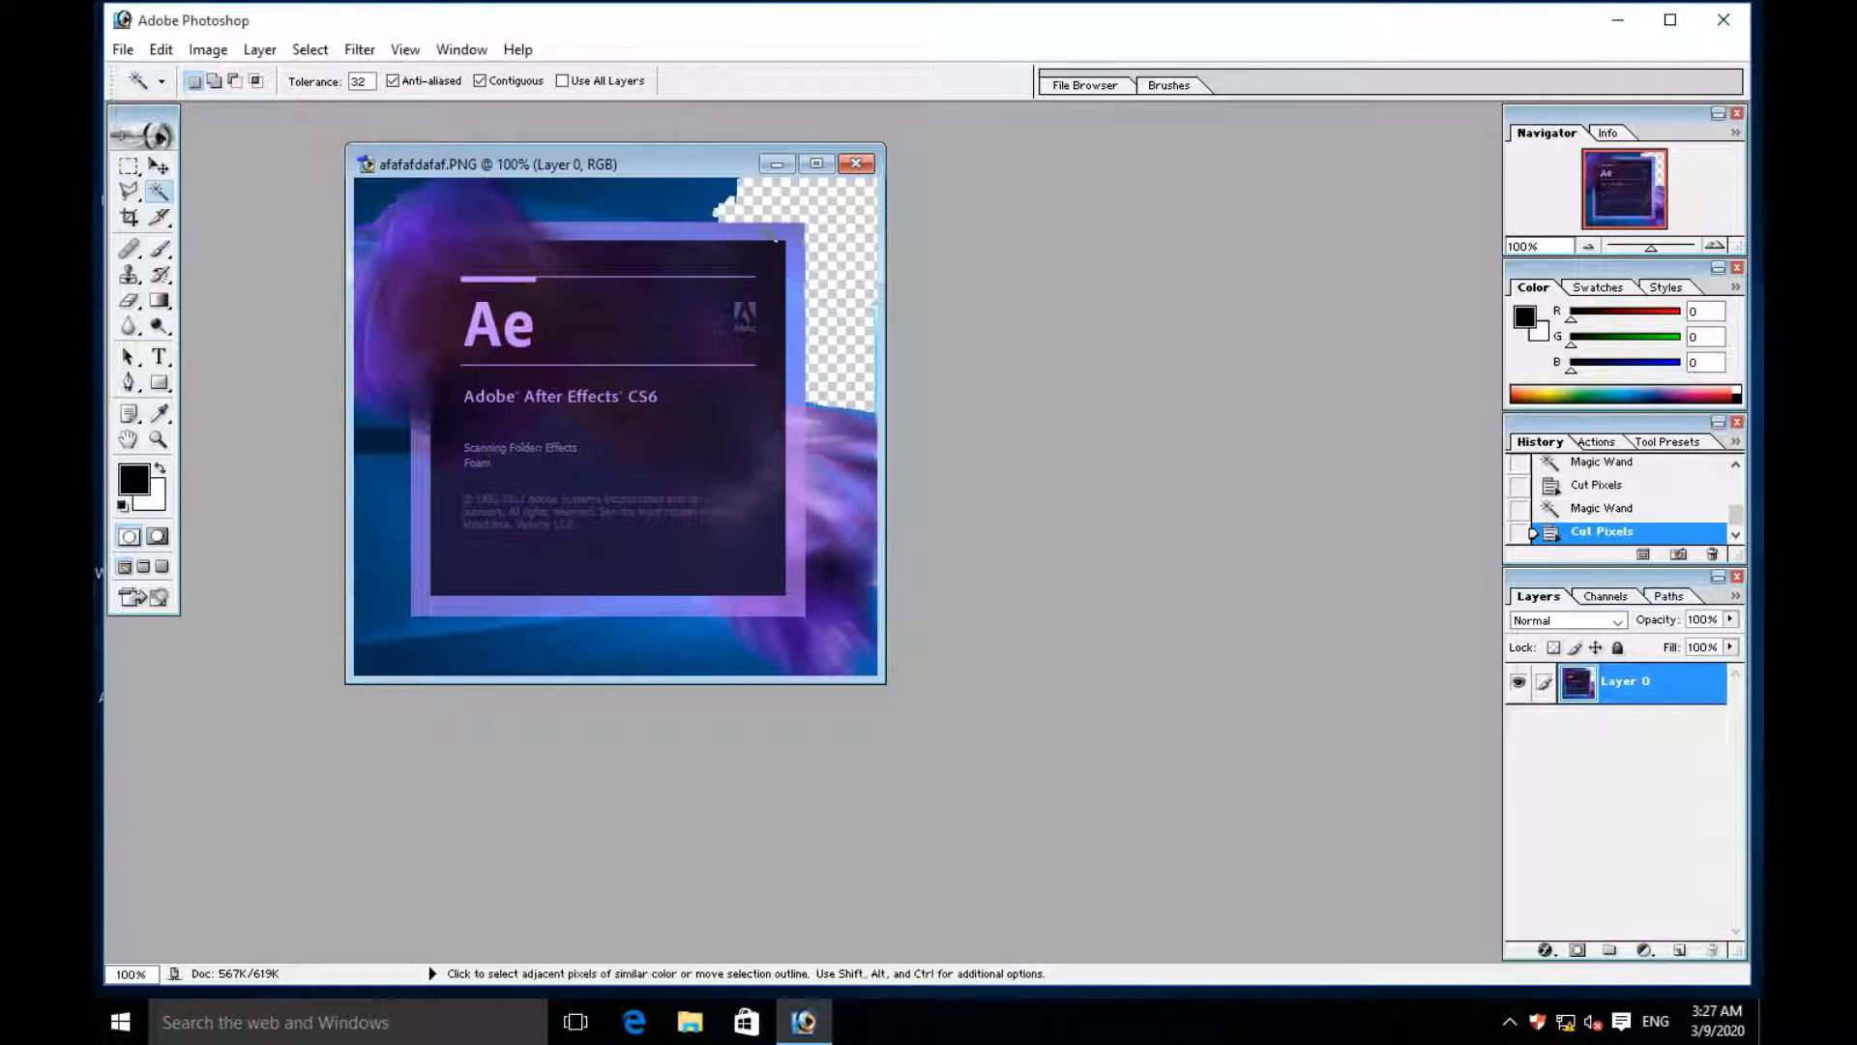
- Cut the blue background above the frame and in the image's upper left corner with the Magic Wand
click(653, 202)
key(ctrl+x)
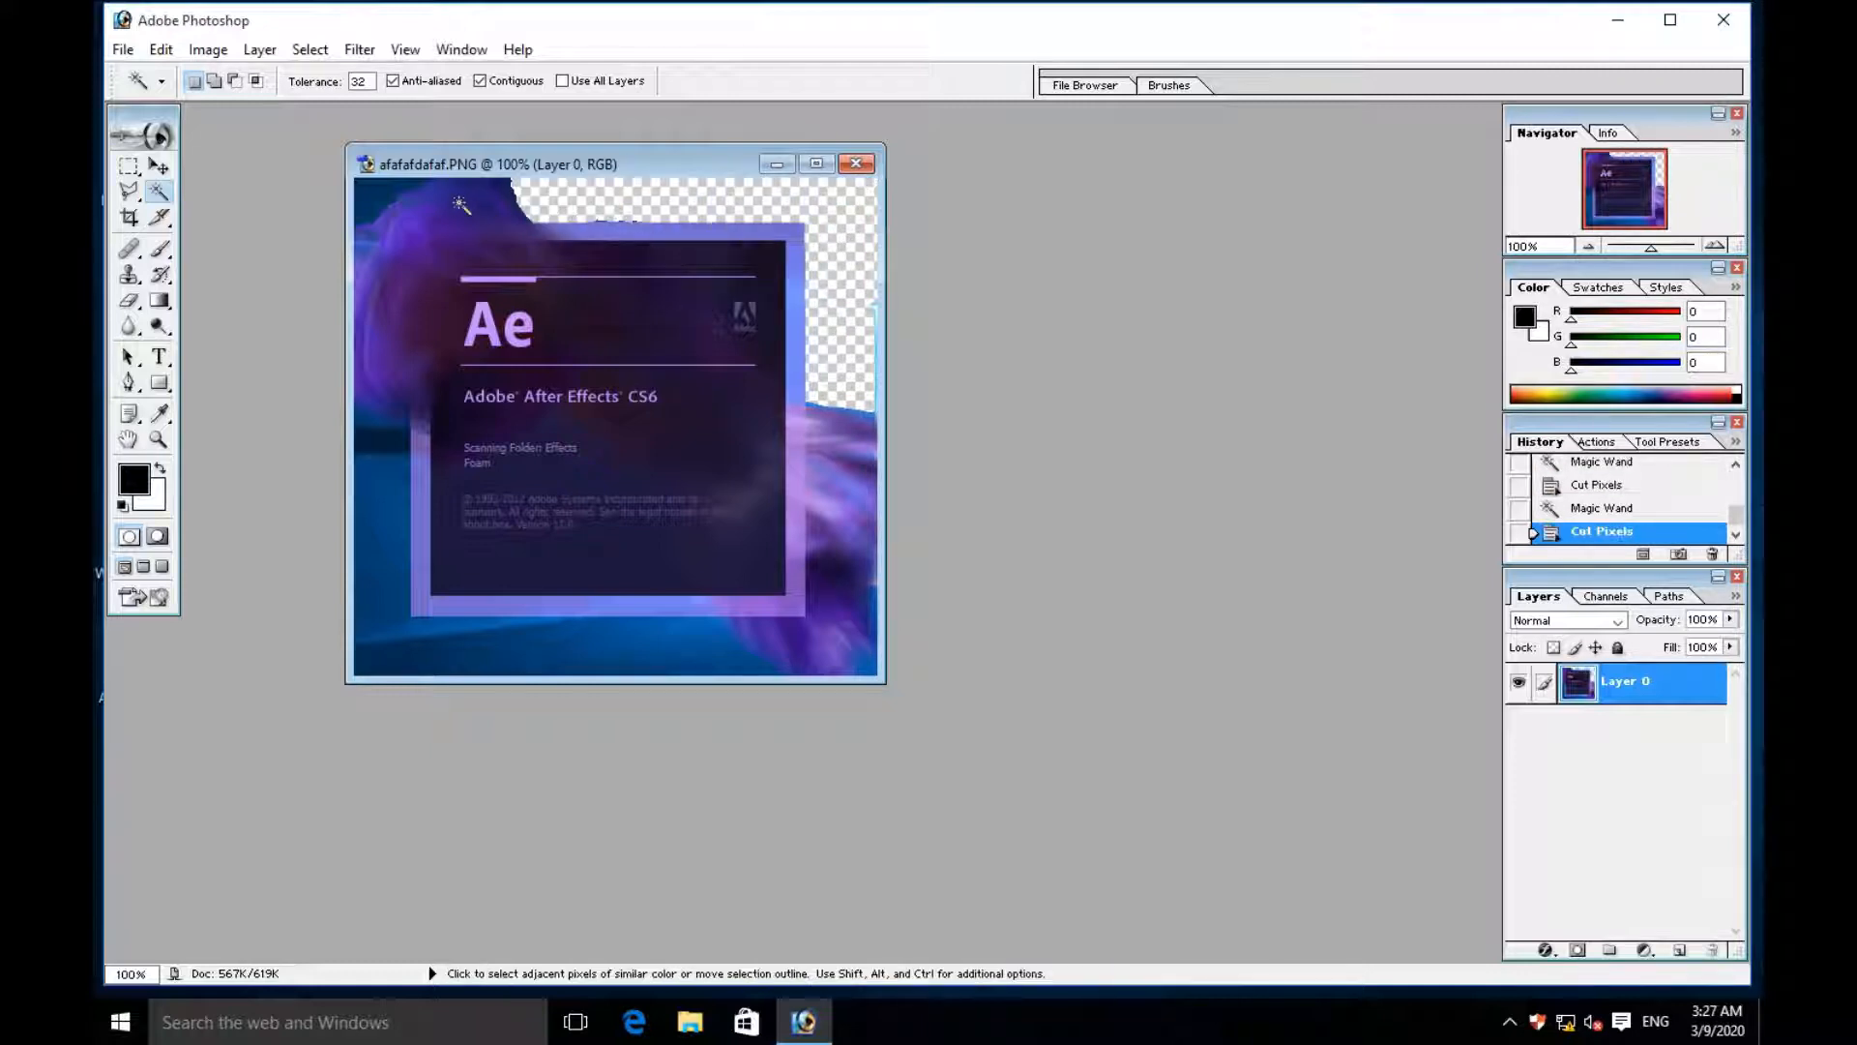
click(365, 189)
key(ctrl+x)
- Cut the blue background along the frame's lower left side and the dark patch in the lower left corner
click(374, 464)
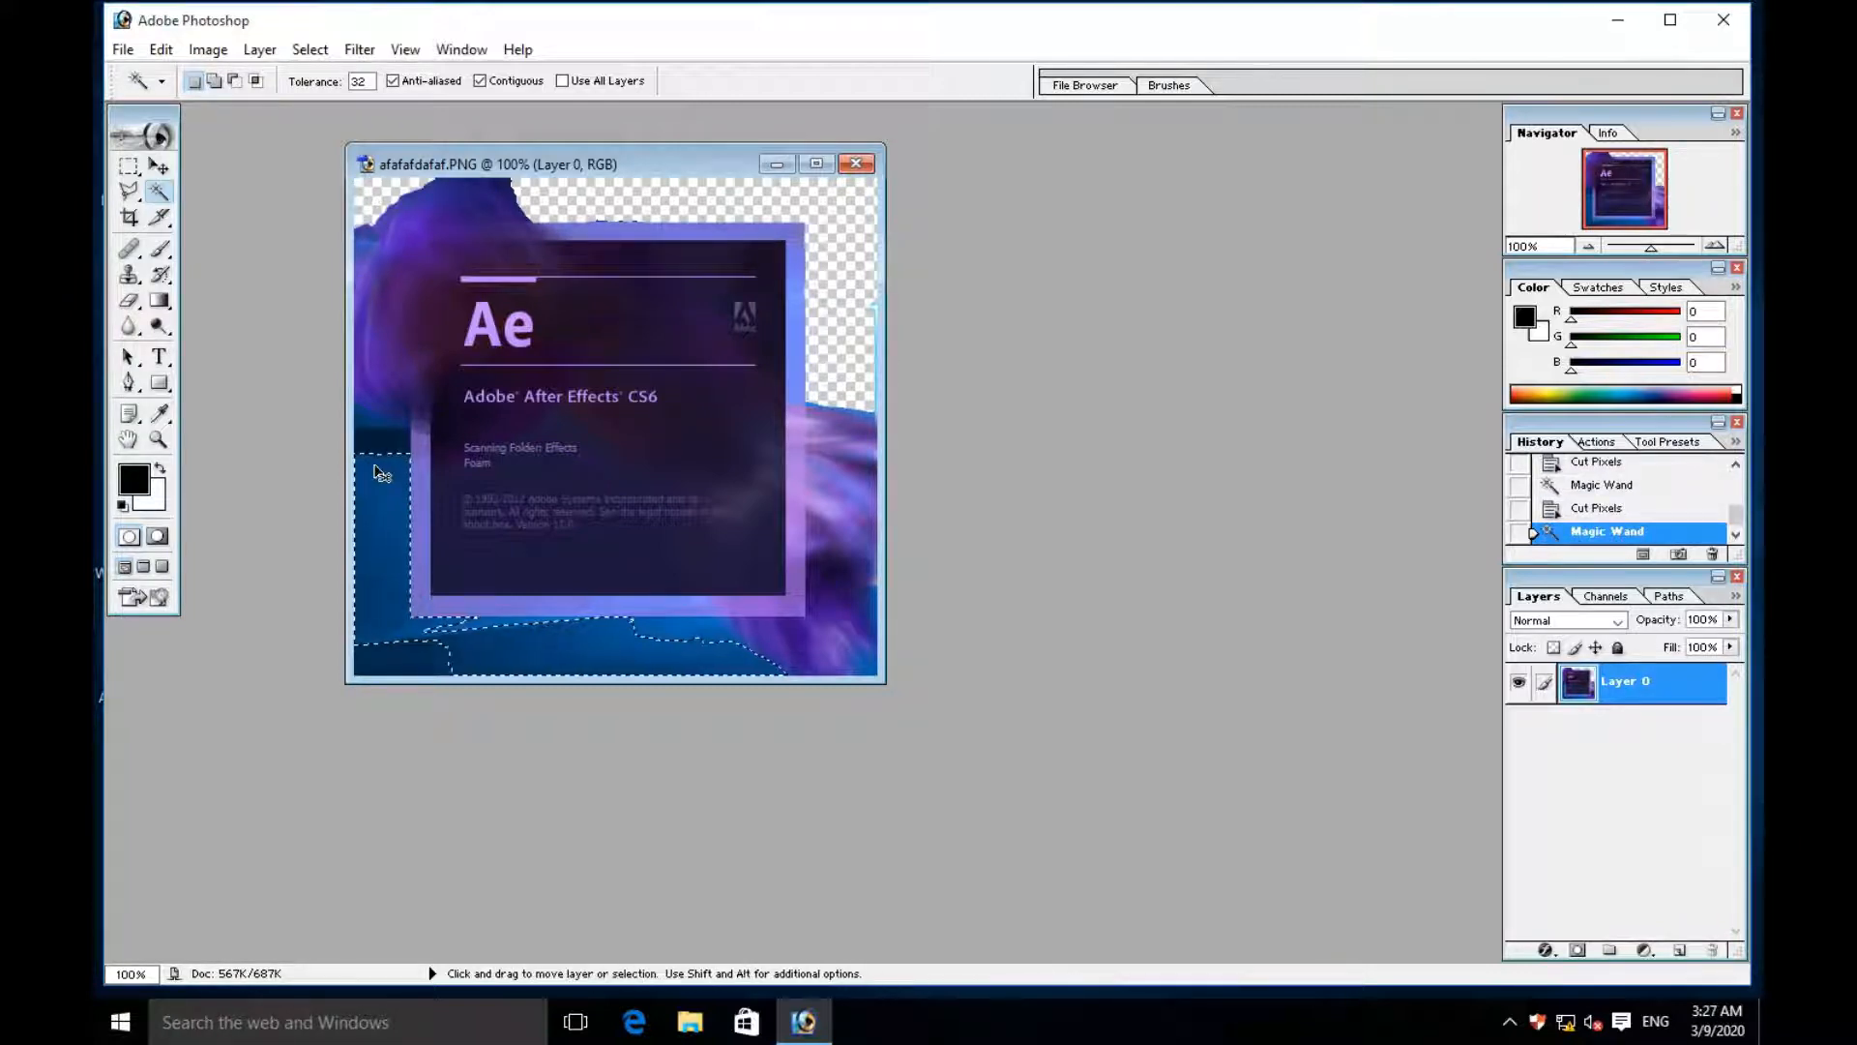
key(ctrl+x)
click(379, 652)
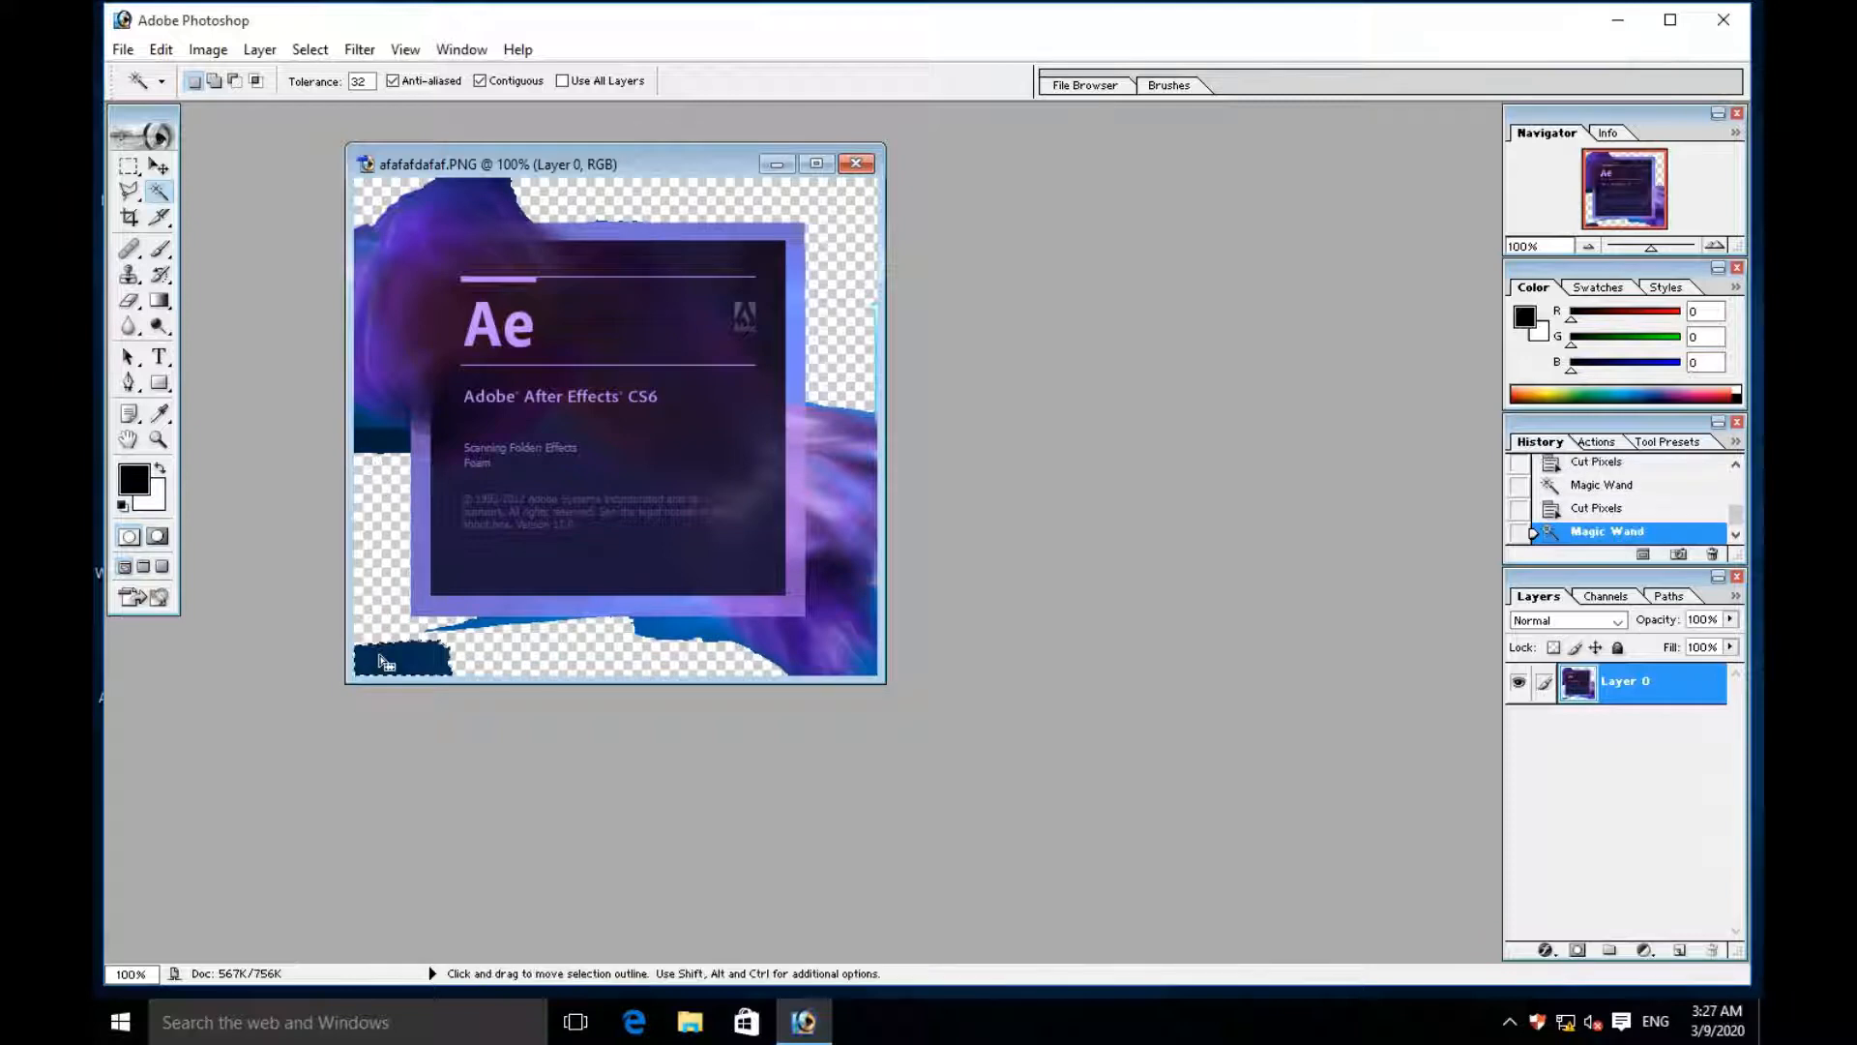
key(ctrl+x)
- Cut the dark blue background remnants directly below the purple smoke on the image's left edge
click(369, 433)
key(ctrl+x)
click(371, 414)
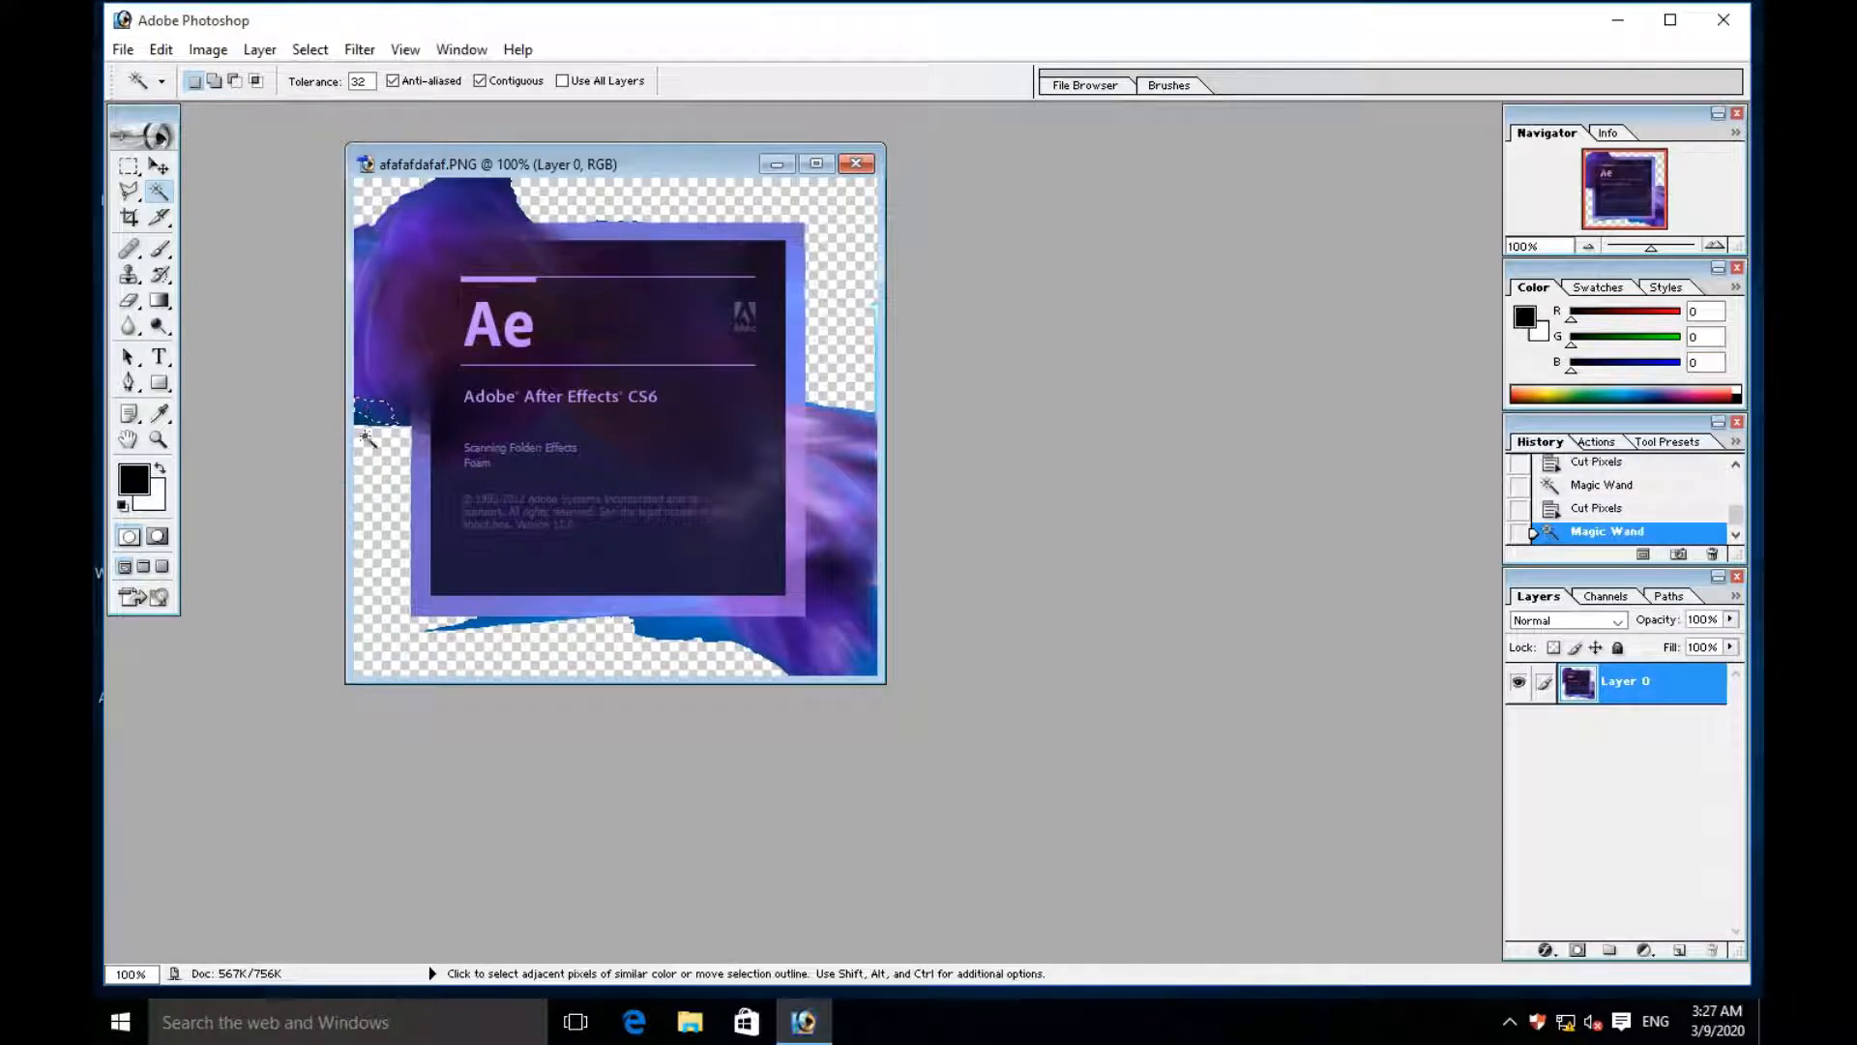
key(ctrl+x)
click(372, 419)
key(ctrl+x)
click(395, 417)
key(ctrl+x)
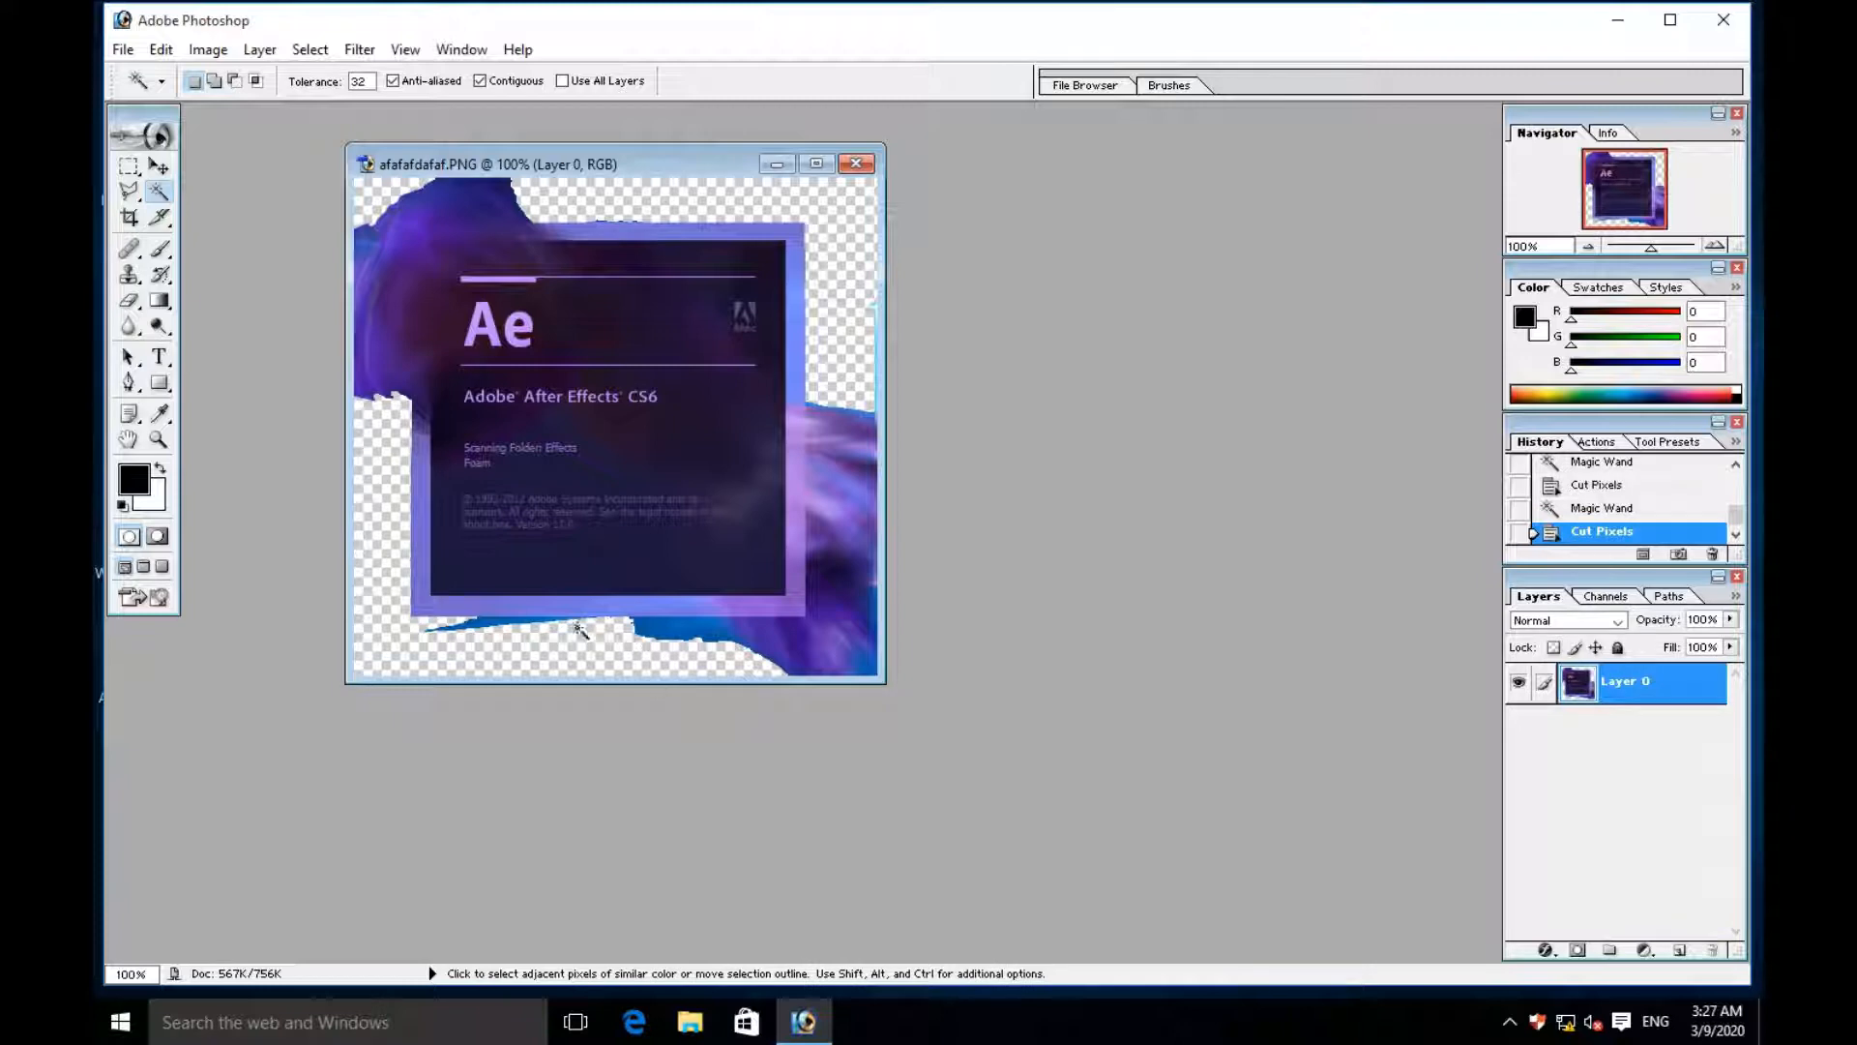
- Cut the thin blue sliver and the remaining blue background patch beneath the frame's lower edge
click(497, 634)
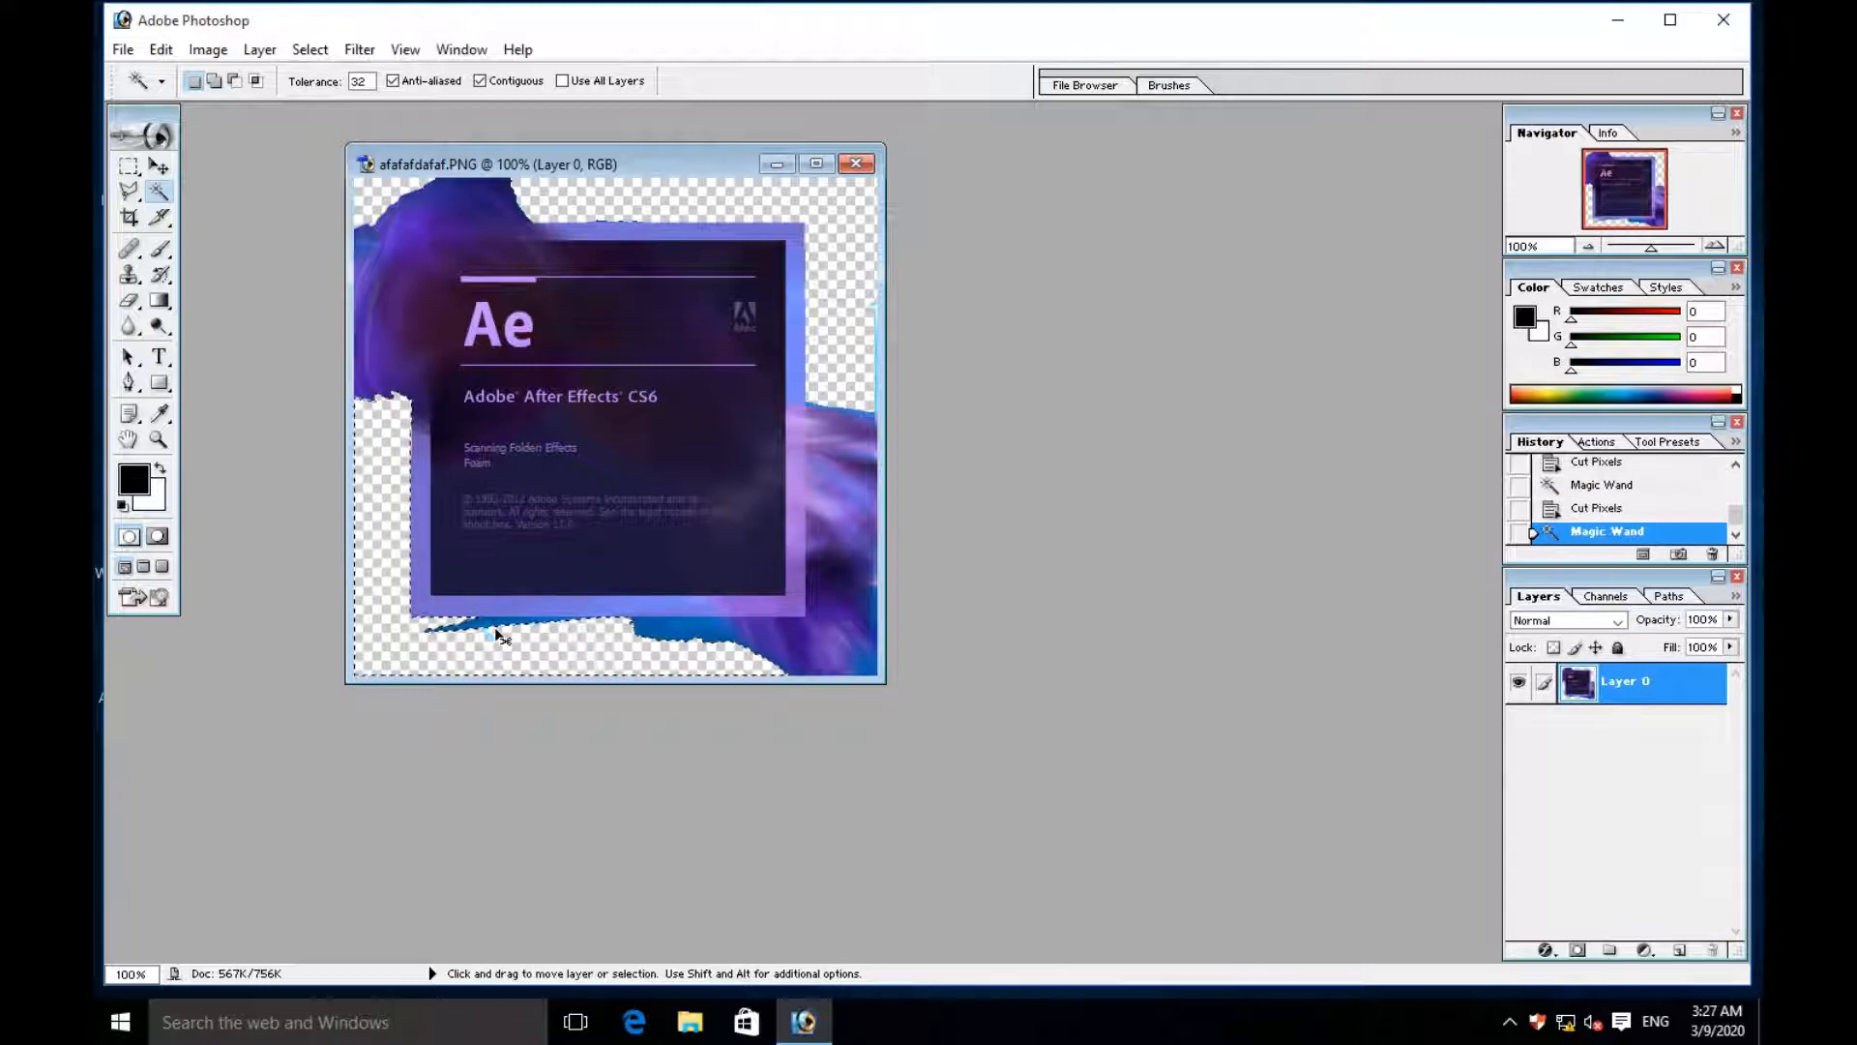
key(ctrl+x)
click(481, 627)
key(ctrl+x)
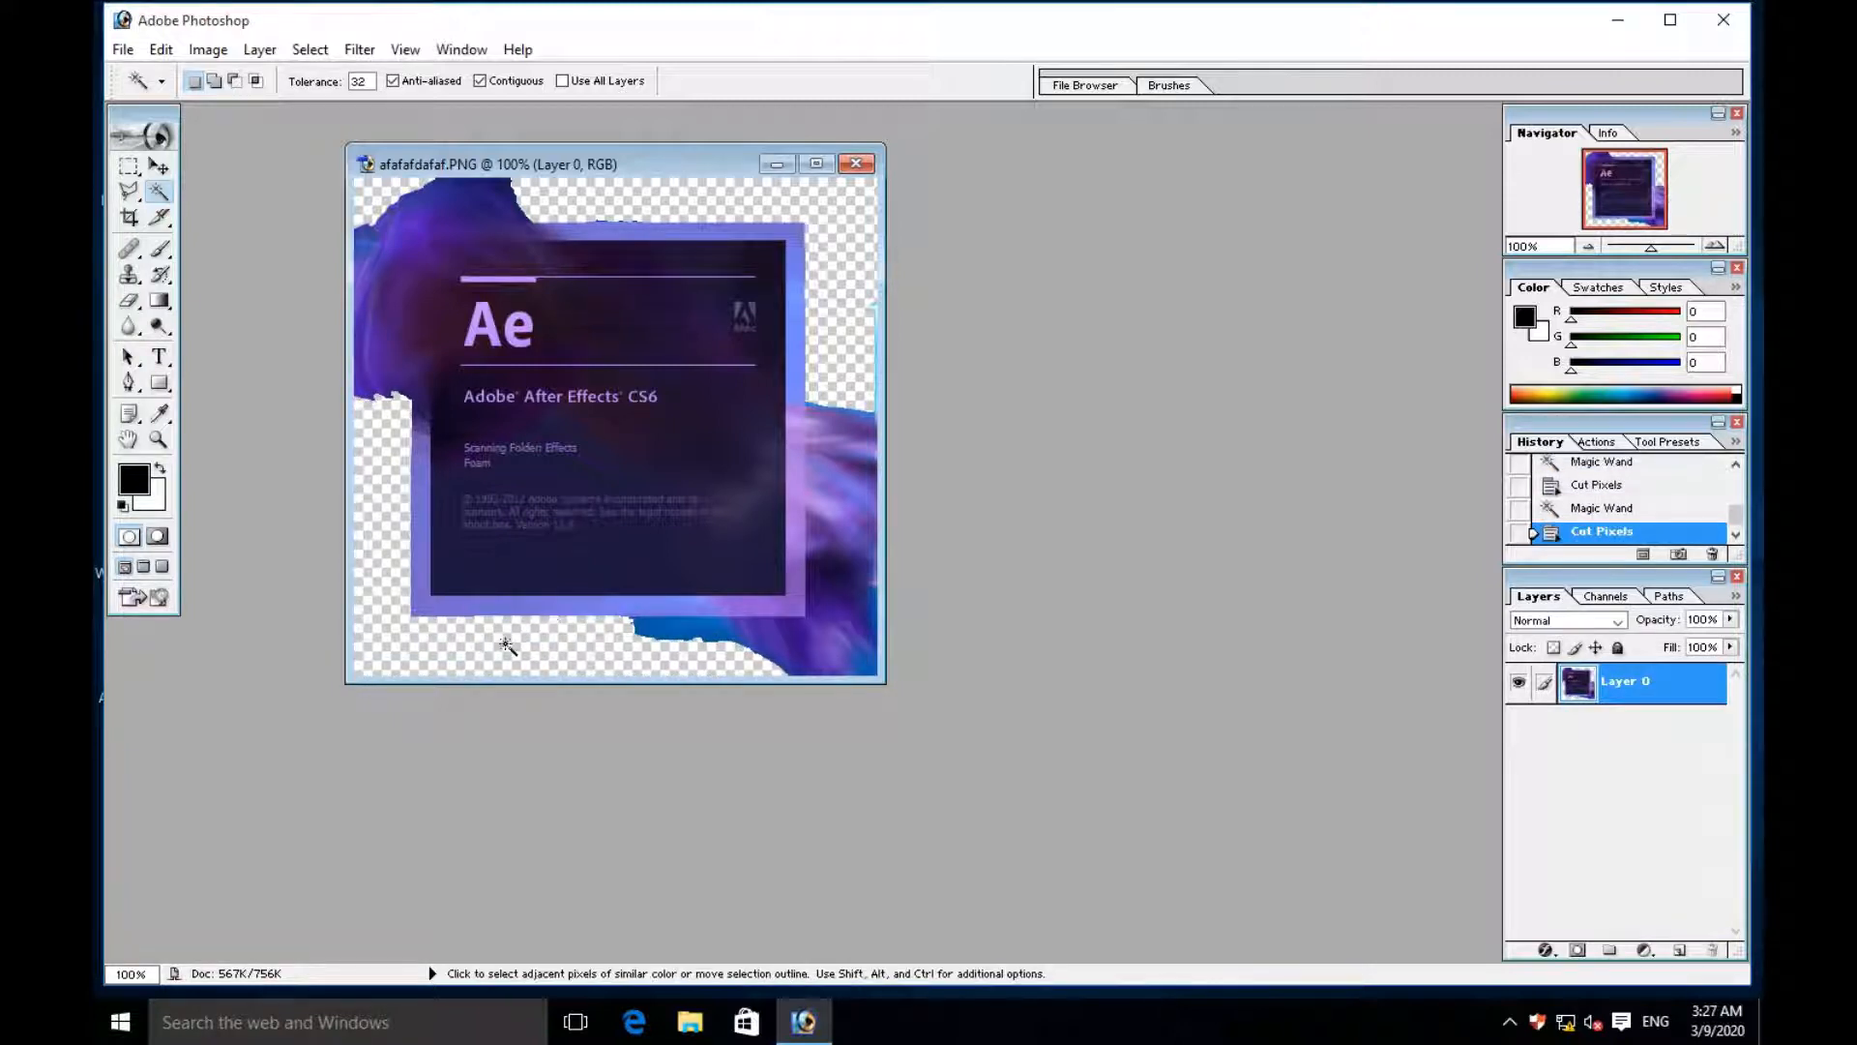
click(693, 634)
key(ctrl+x)
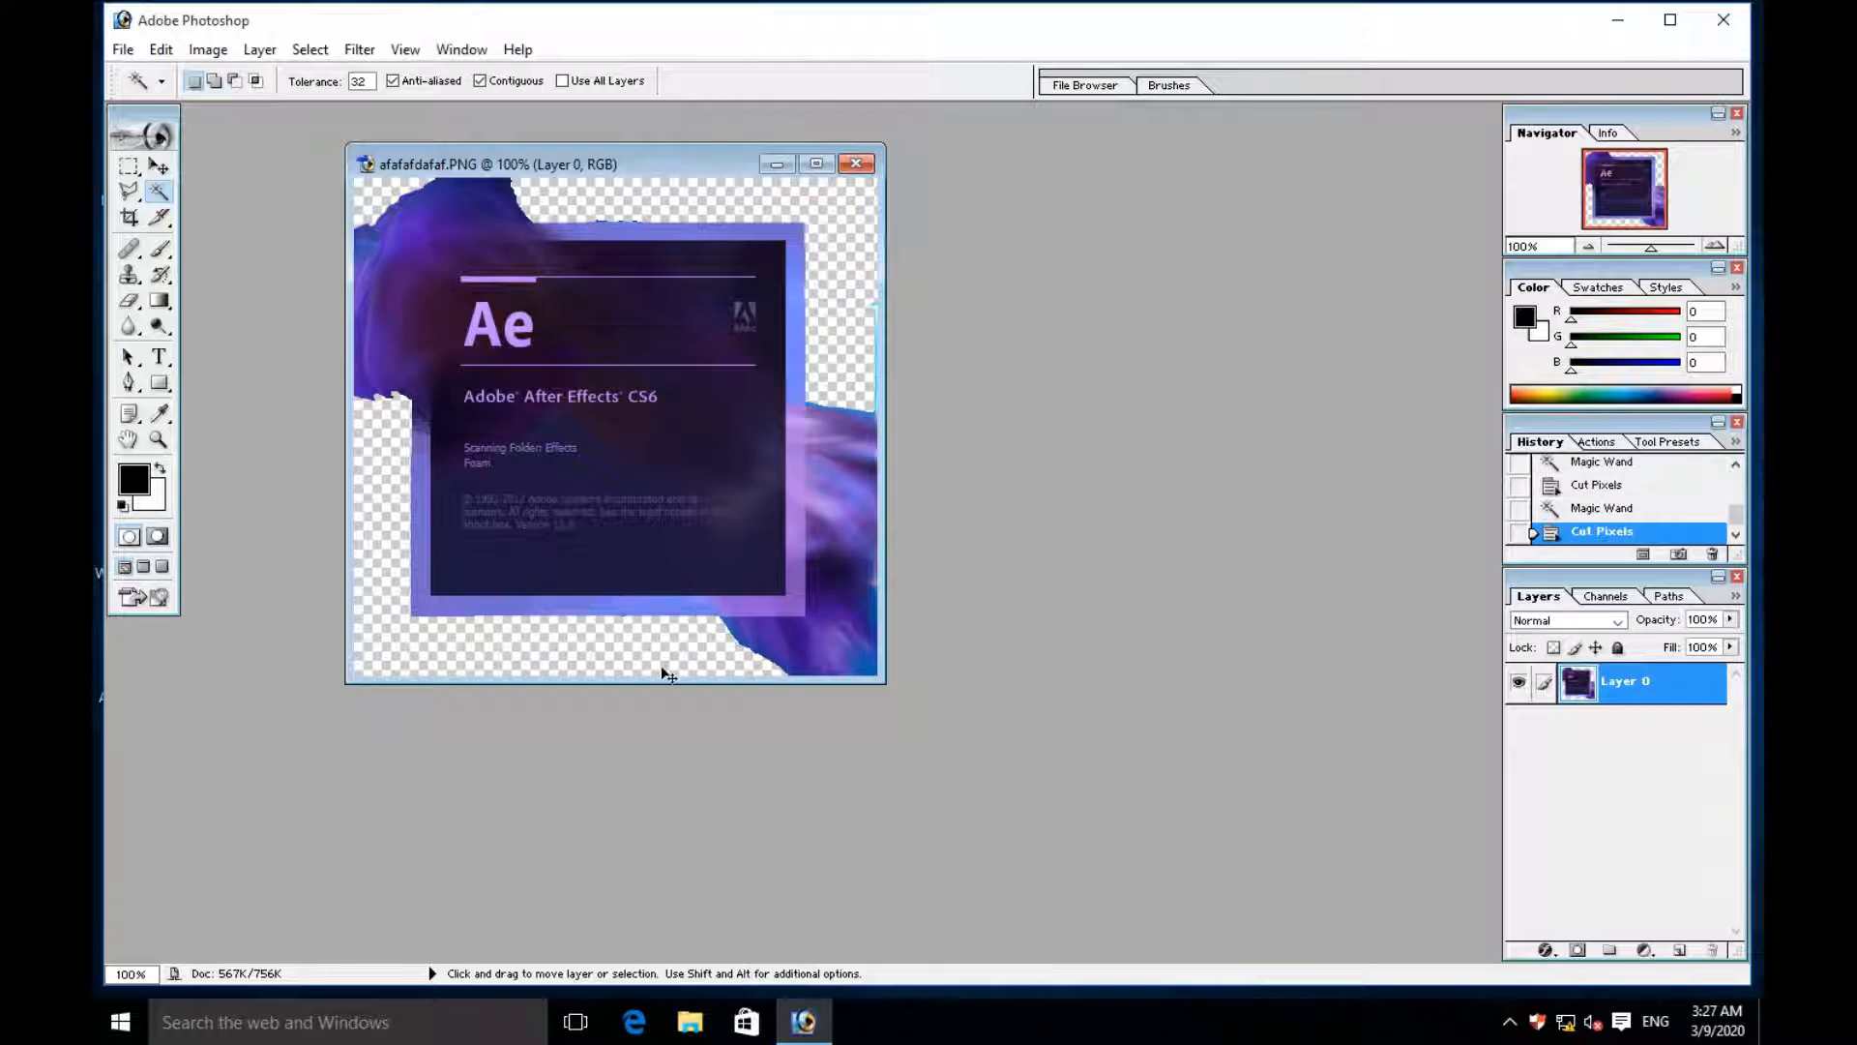
- Cut the purple smoke and its leftover slivers below the frame's lower right corner with the Magic Wand
click(779, 635)
key(ctrl+x)
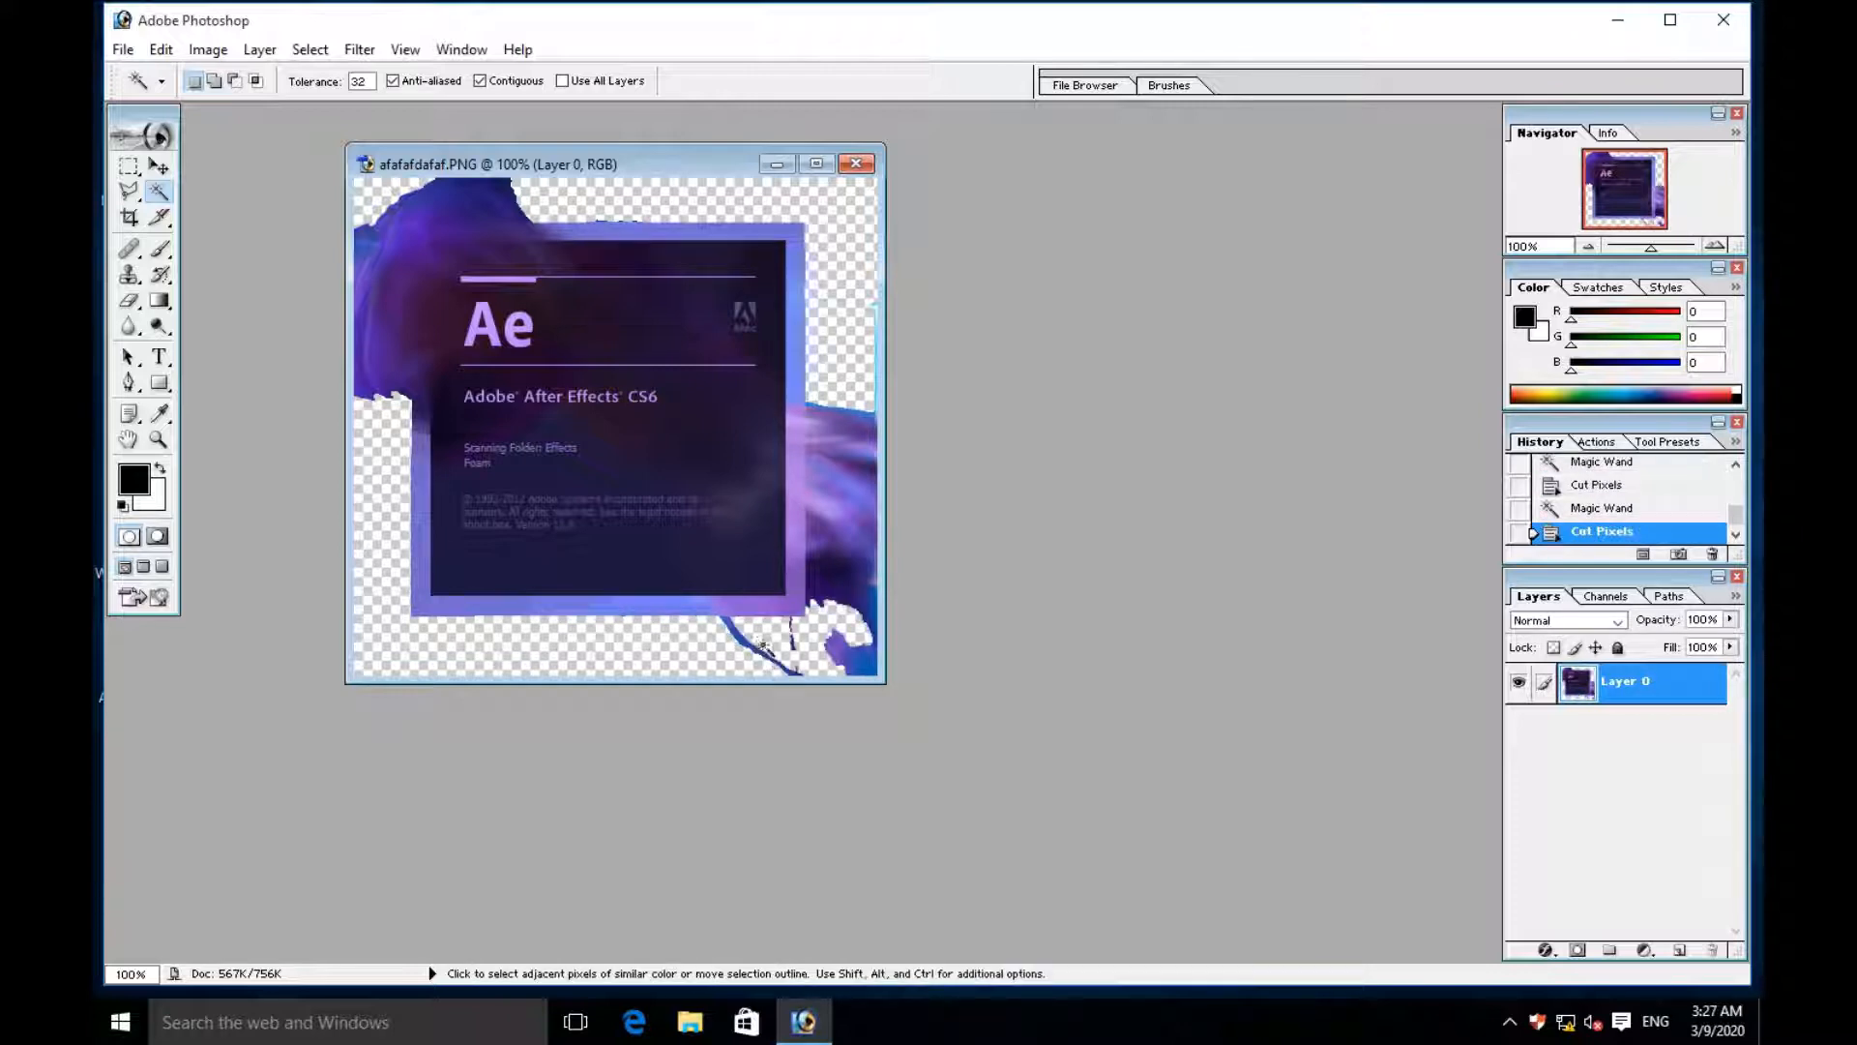
click(745, 636)
key(ctrl+x)
click(745, 643)
key(ctrl+x)
click(789, 655)
key(ctrl+x)
click(794, 643)
key(ctrl+x)
click(801, 672)
key(ctrl+x)
- Cut the remaining purple smoke fragments near the image's lower right corner
click(849, 654)
key(ctrl+x)
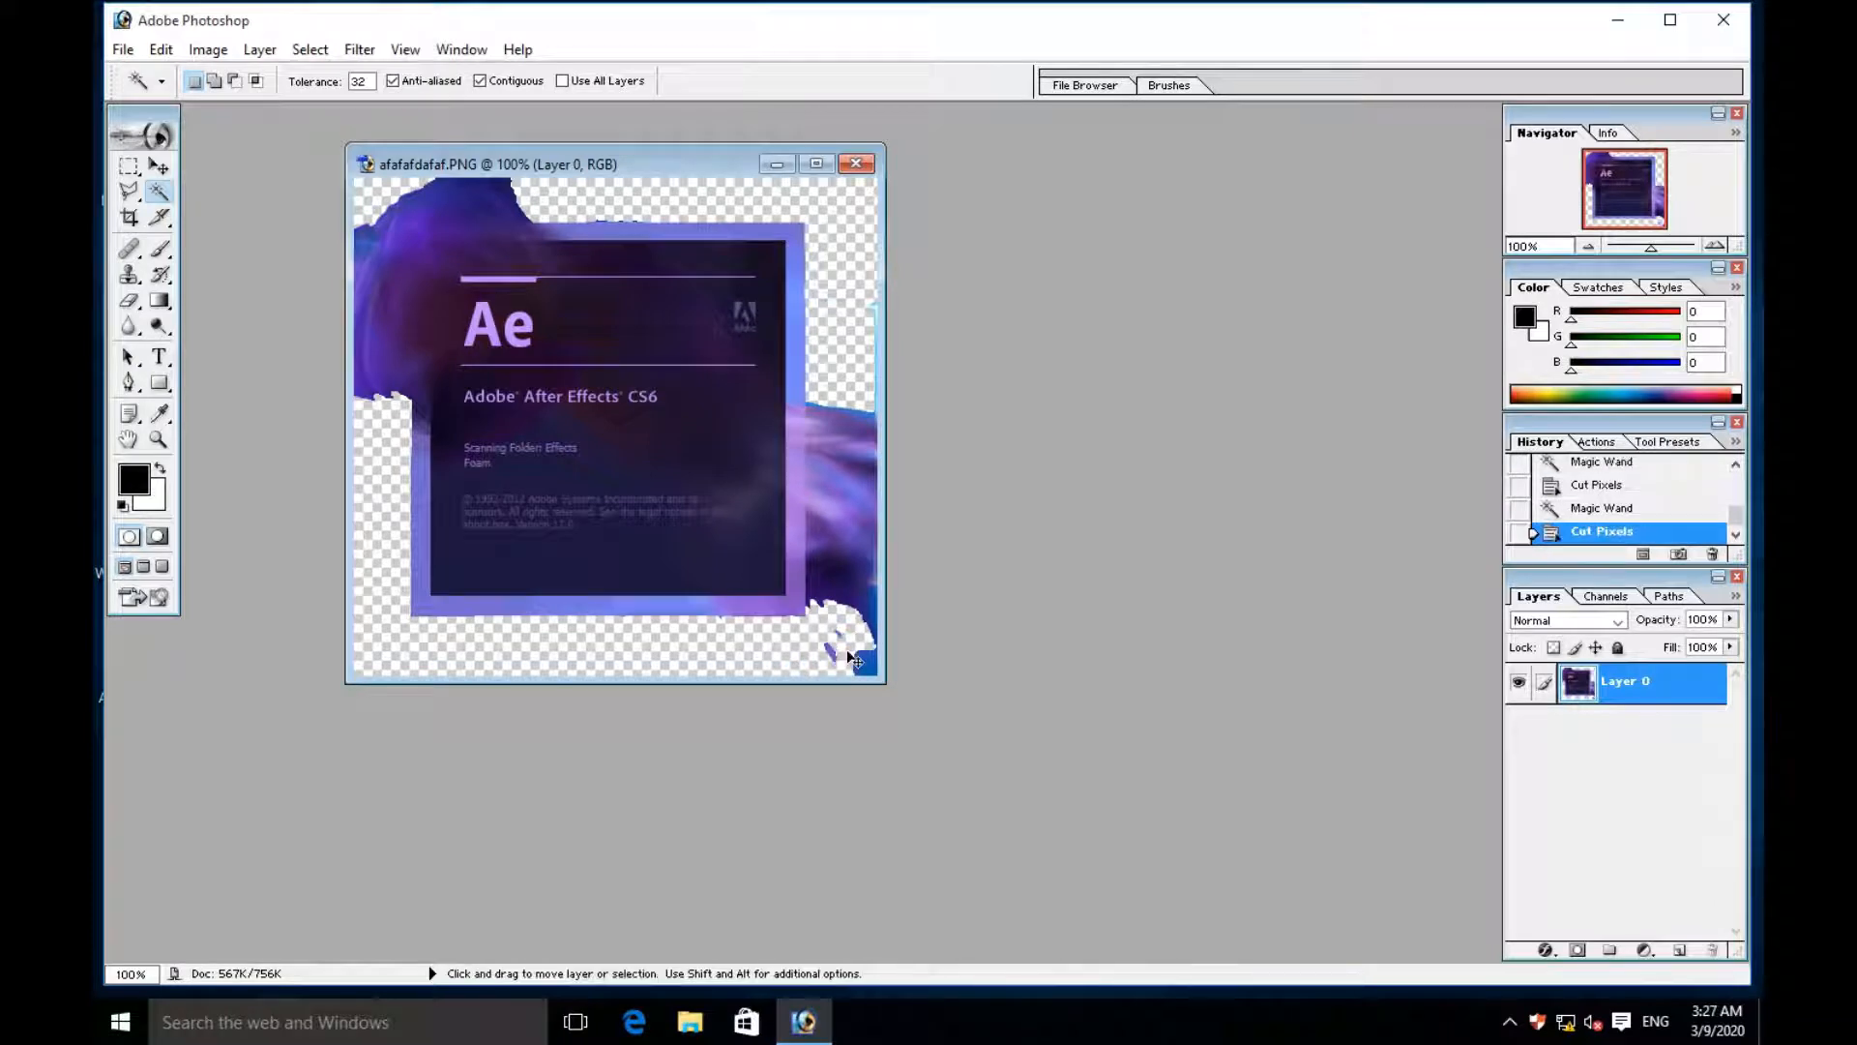
click(833, 648)
key(ctrl+x)
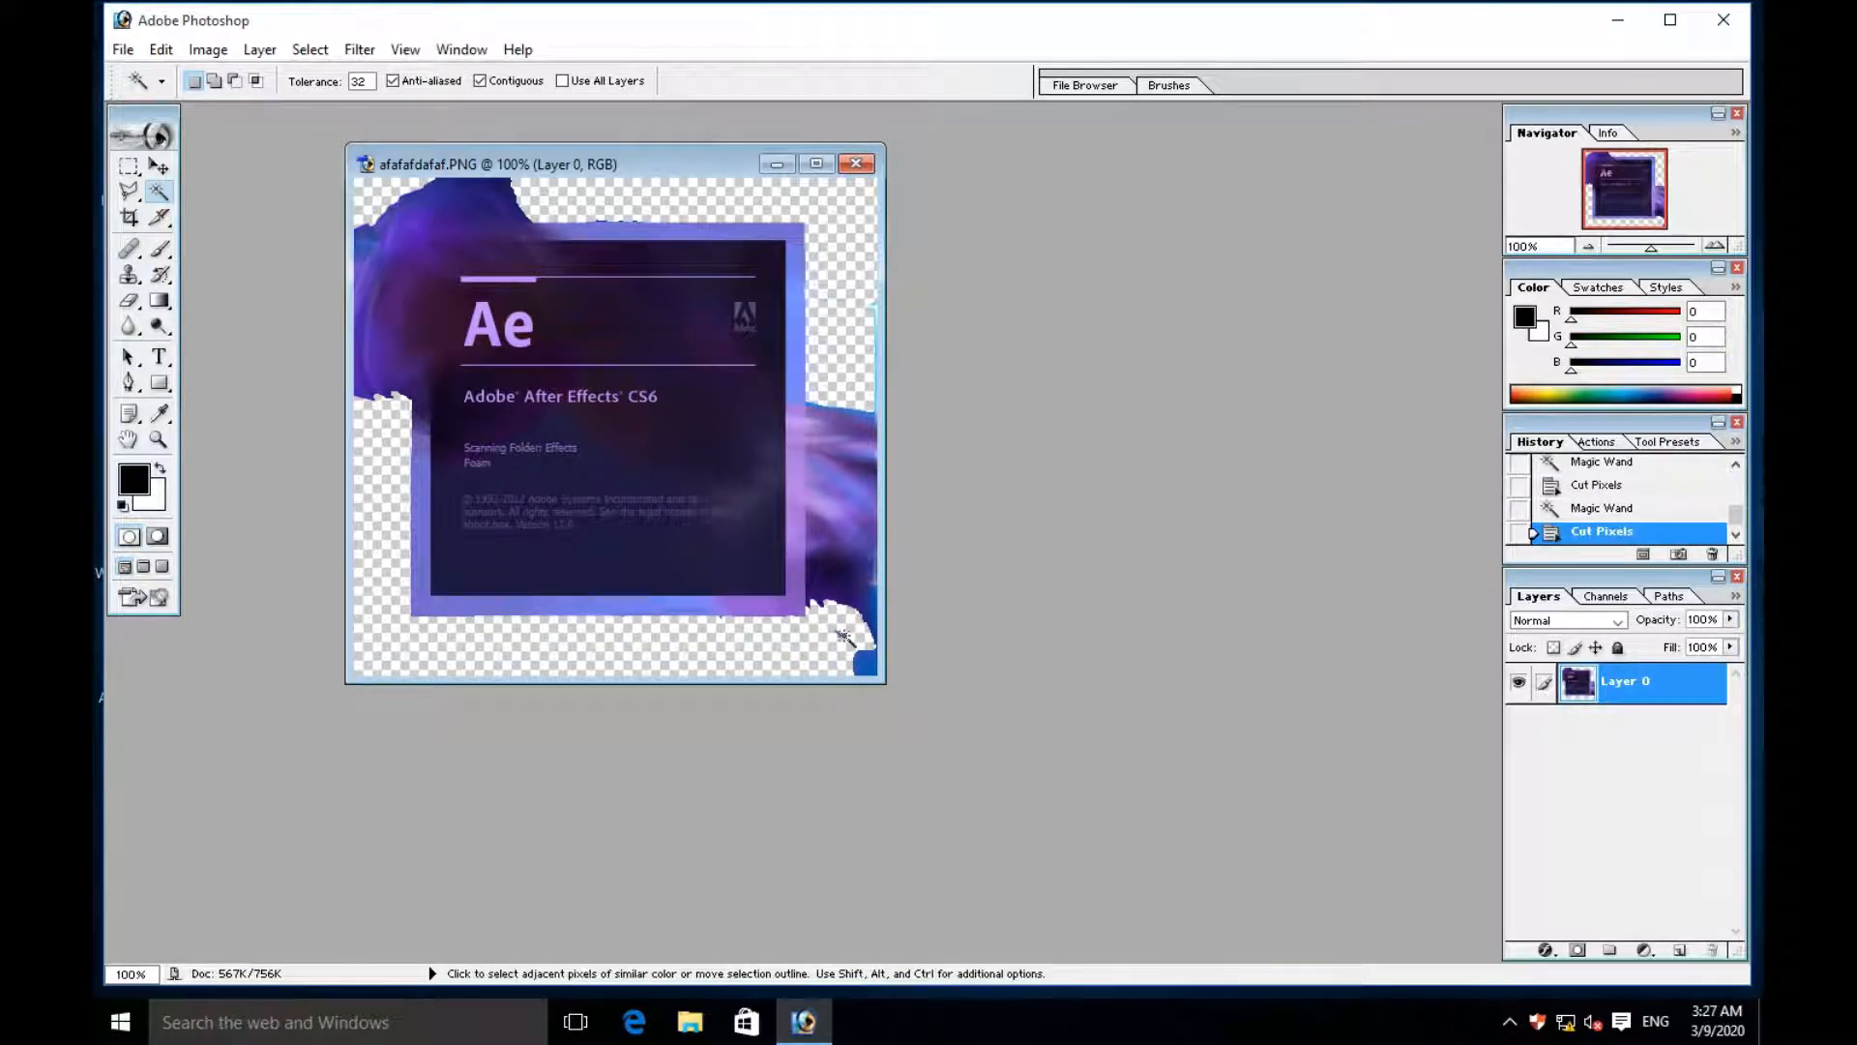
- Cut the blue patch and its edge remnants from the image's lower right corner
click(865, 663)
key(ctrl+x)
click(857, 657)
key(ctrl+x)
click(862, 650)
key(ctrl+x)
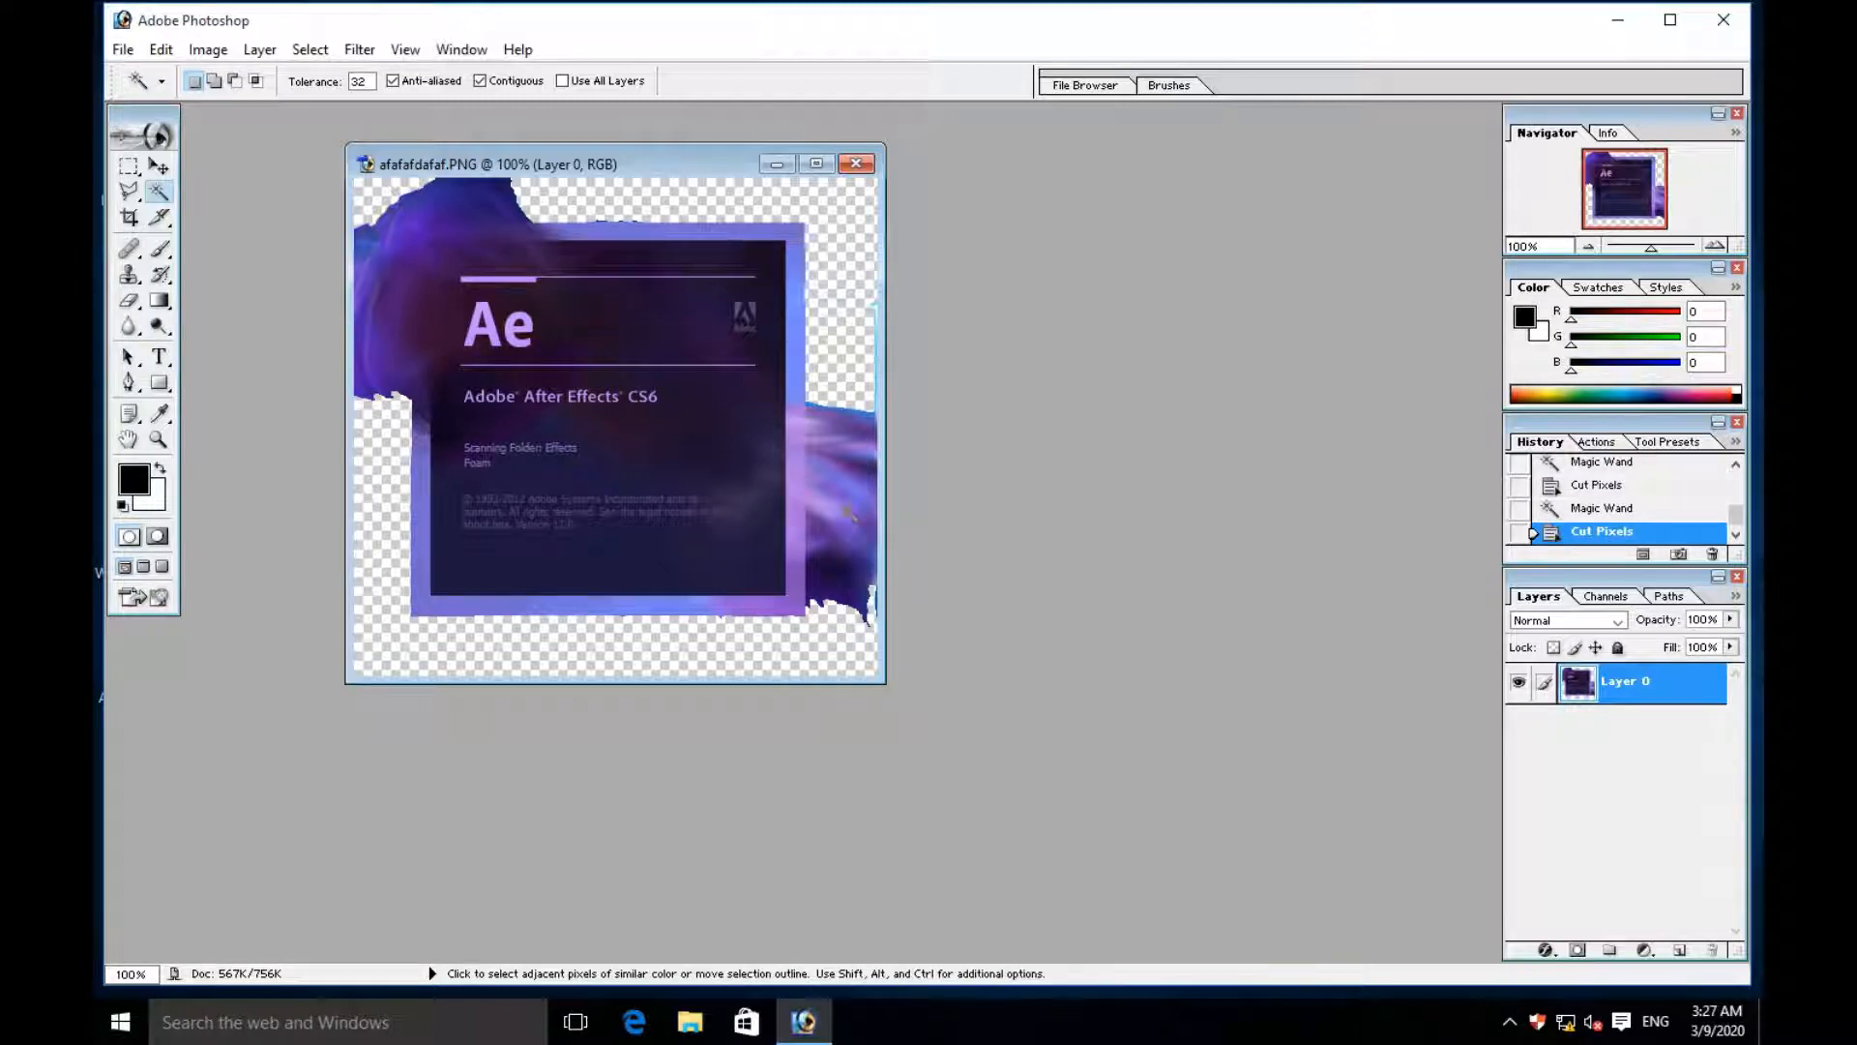
- Cut the dark purple lower part of the smoke beside the frame's lower right side
click(818, 617)
key(ctrl+x)
click(832, 564)
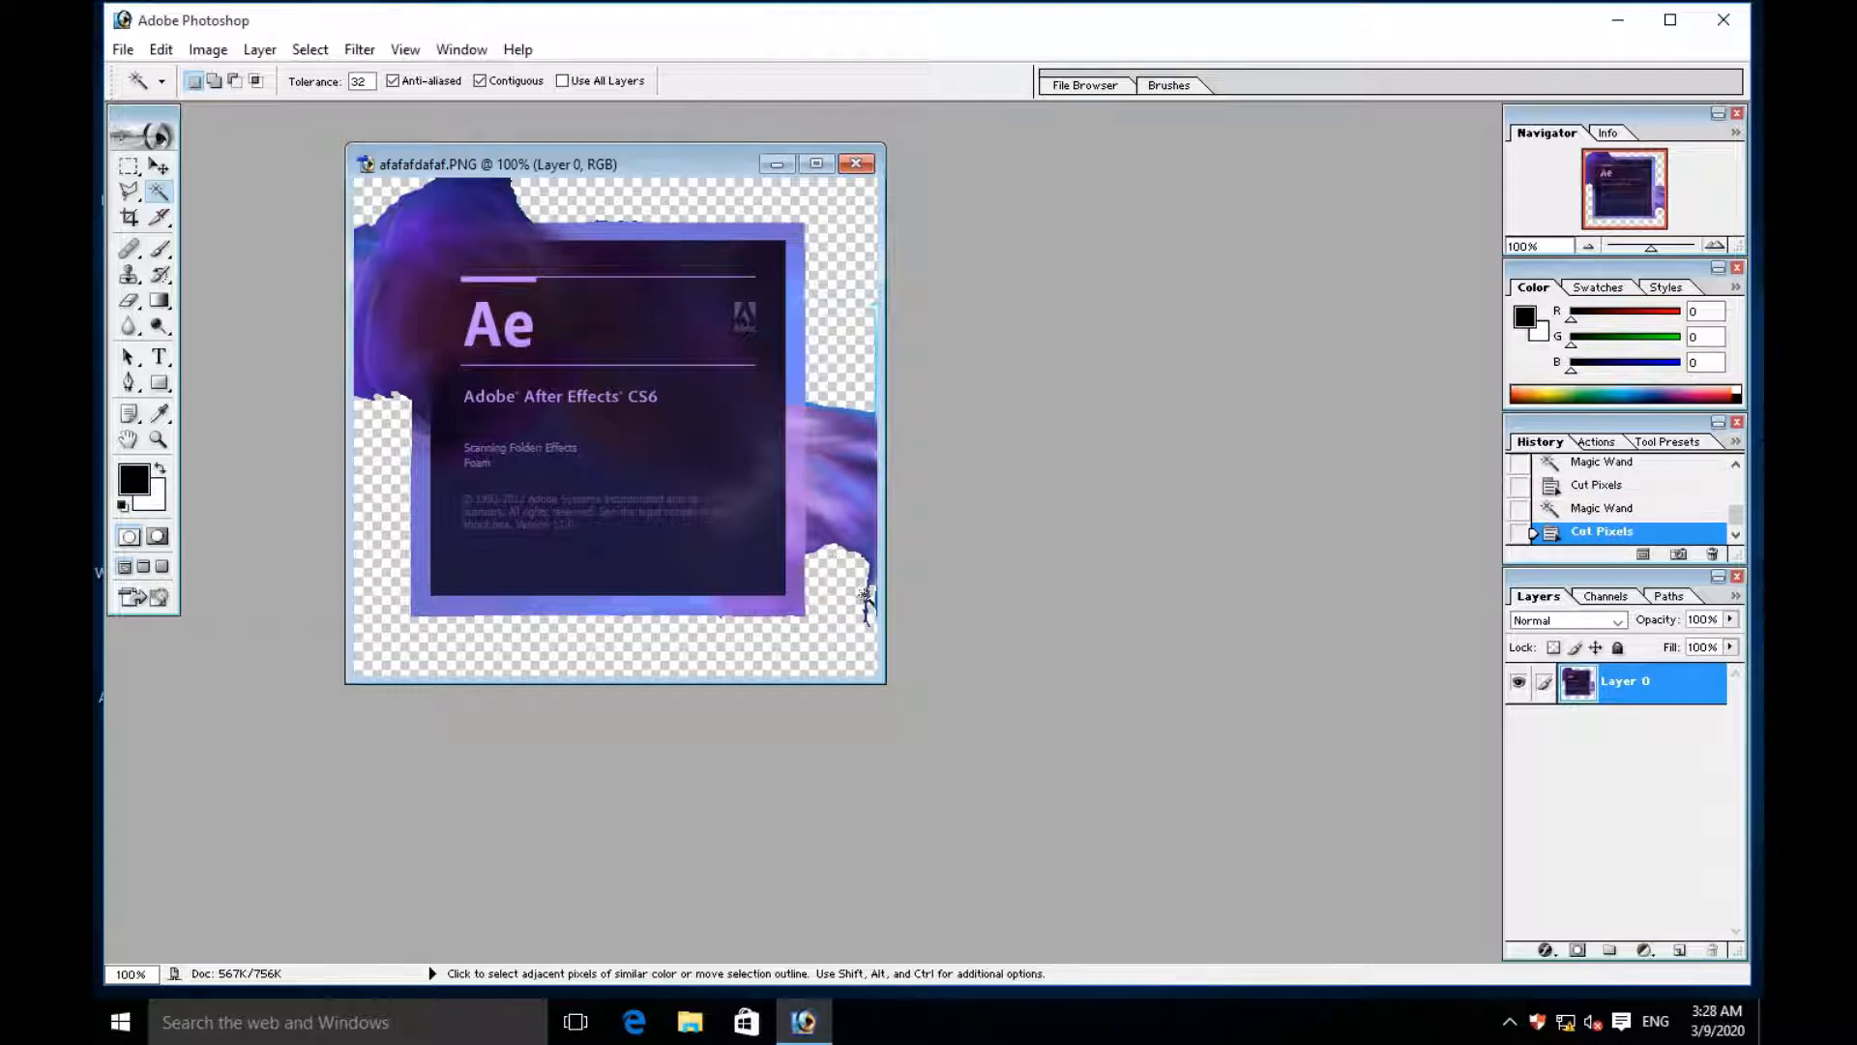
key(ctrl+x)
- Create a new transparent document 611 pixels wide and 540 pixels high
click(123, 49)
click(149, 77)
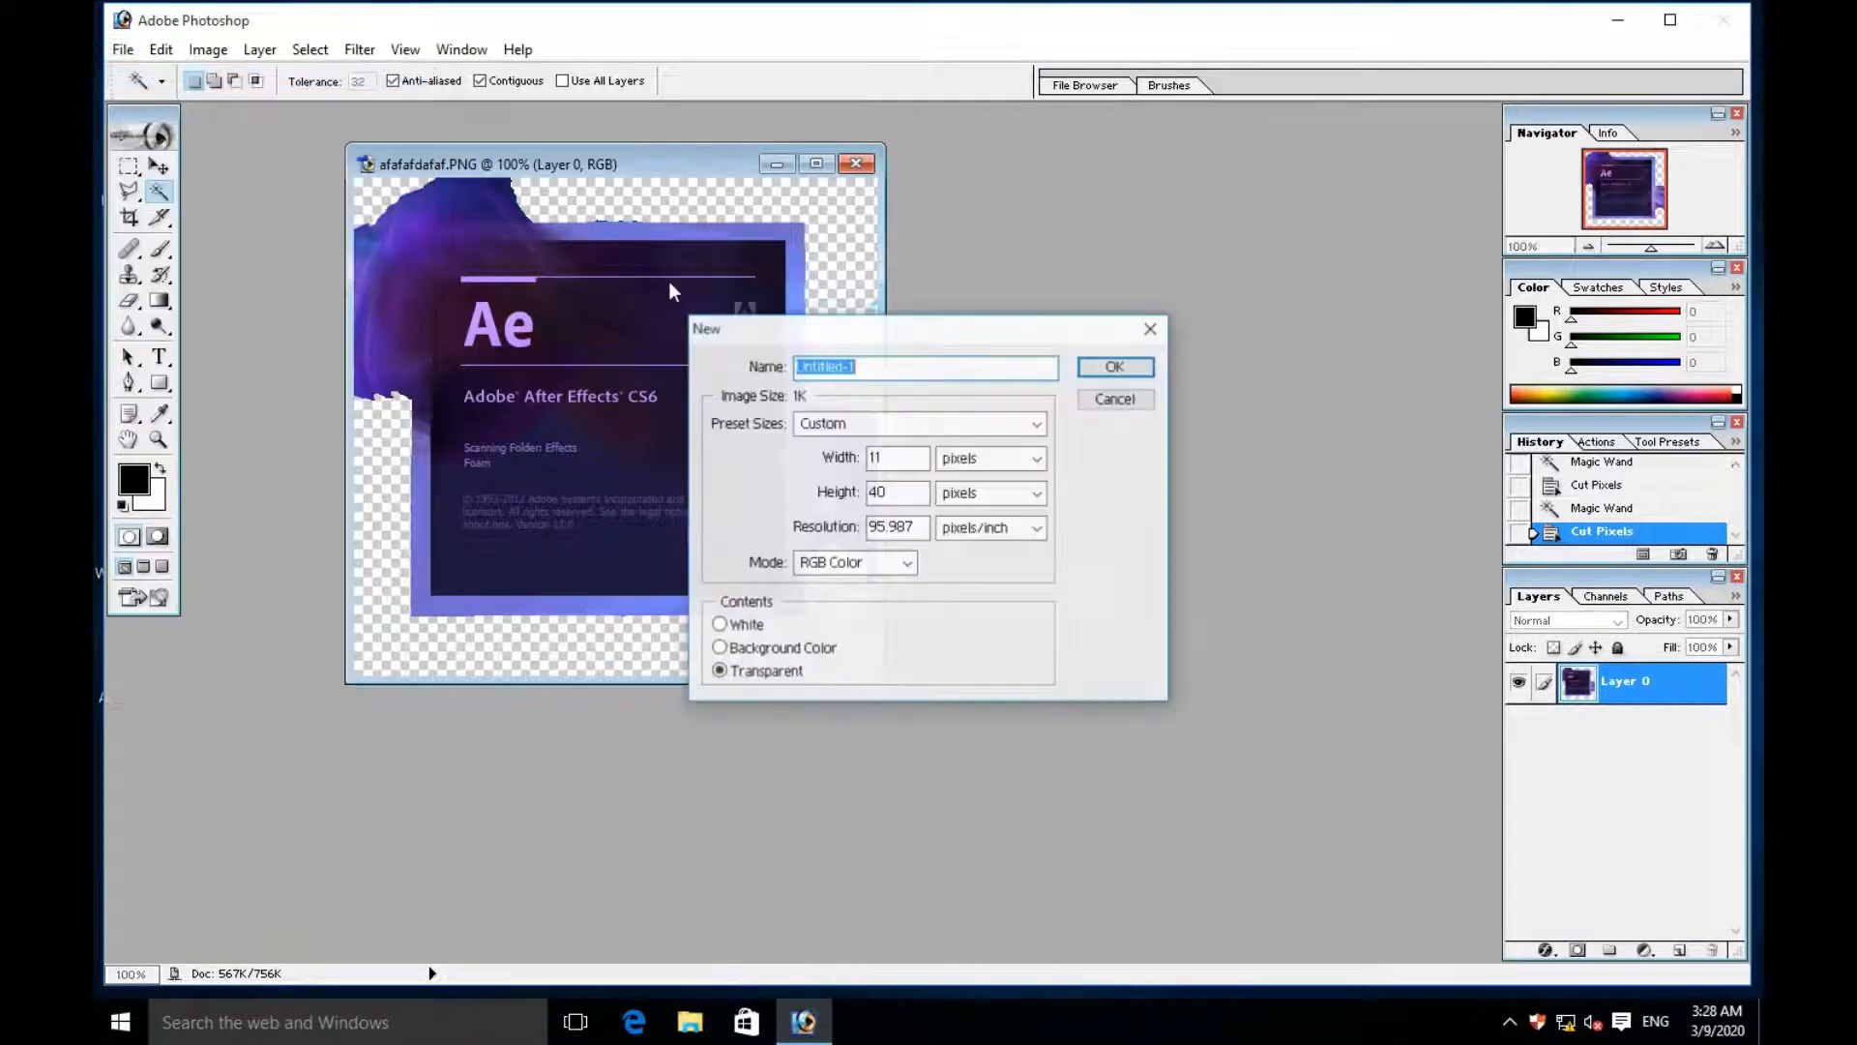
click(873, 456)
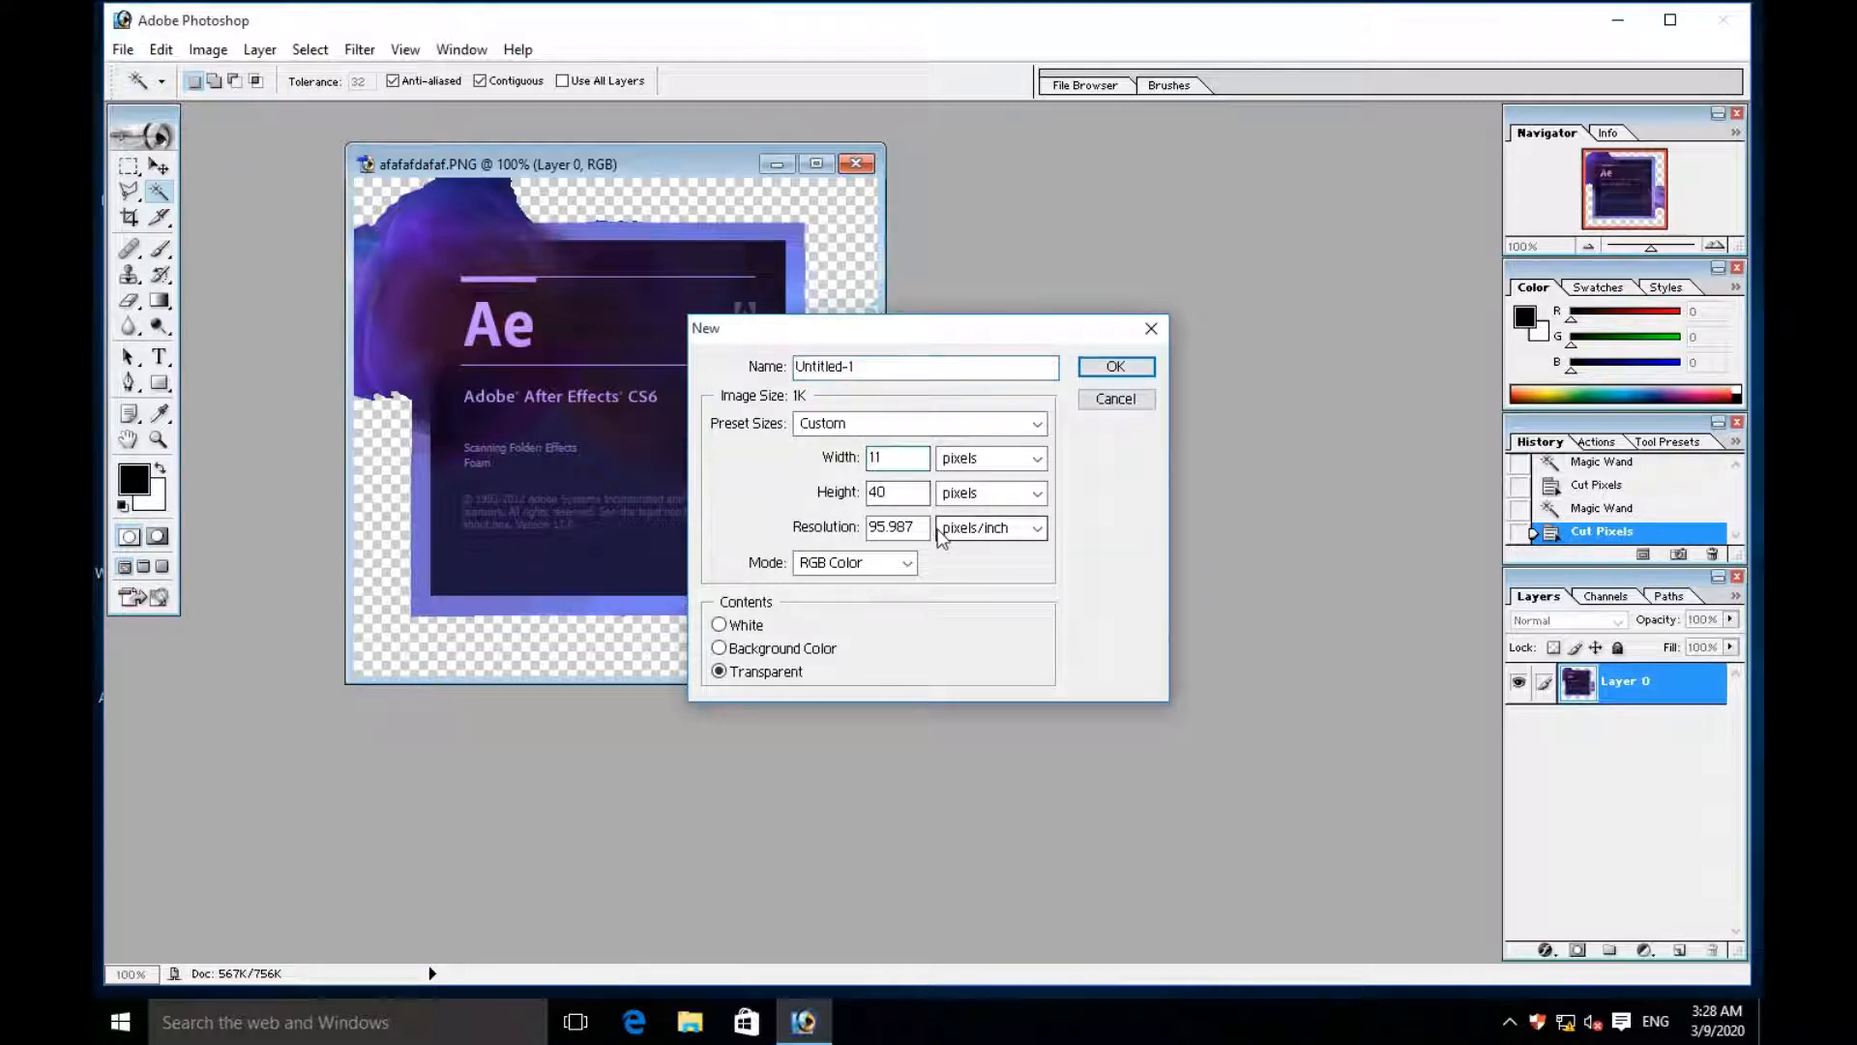
text(6)
click(872, 493)
text(5)
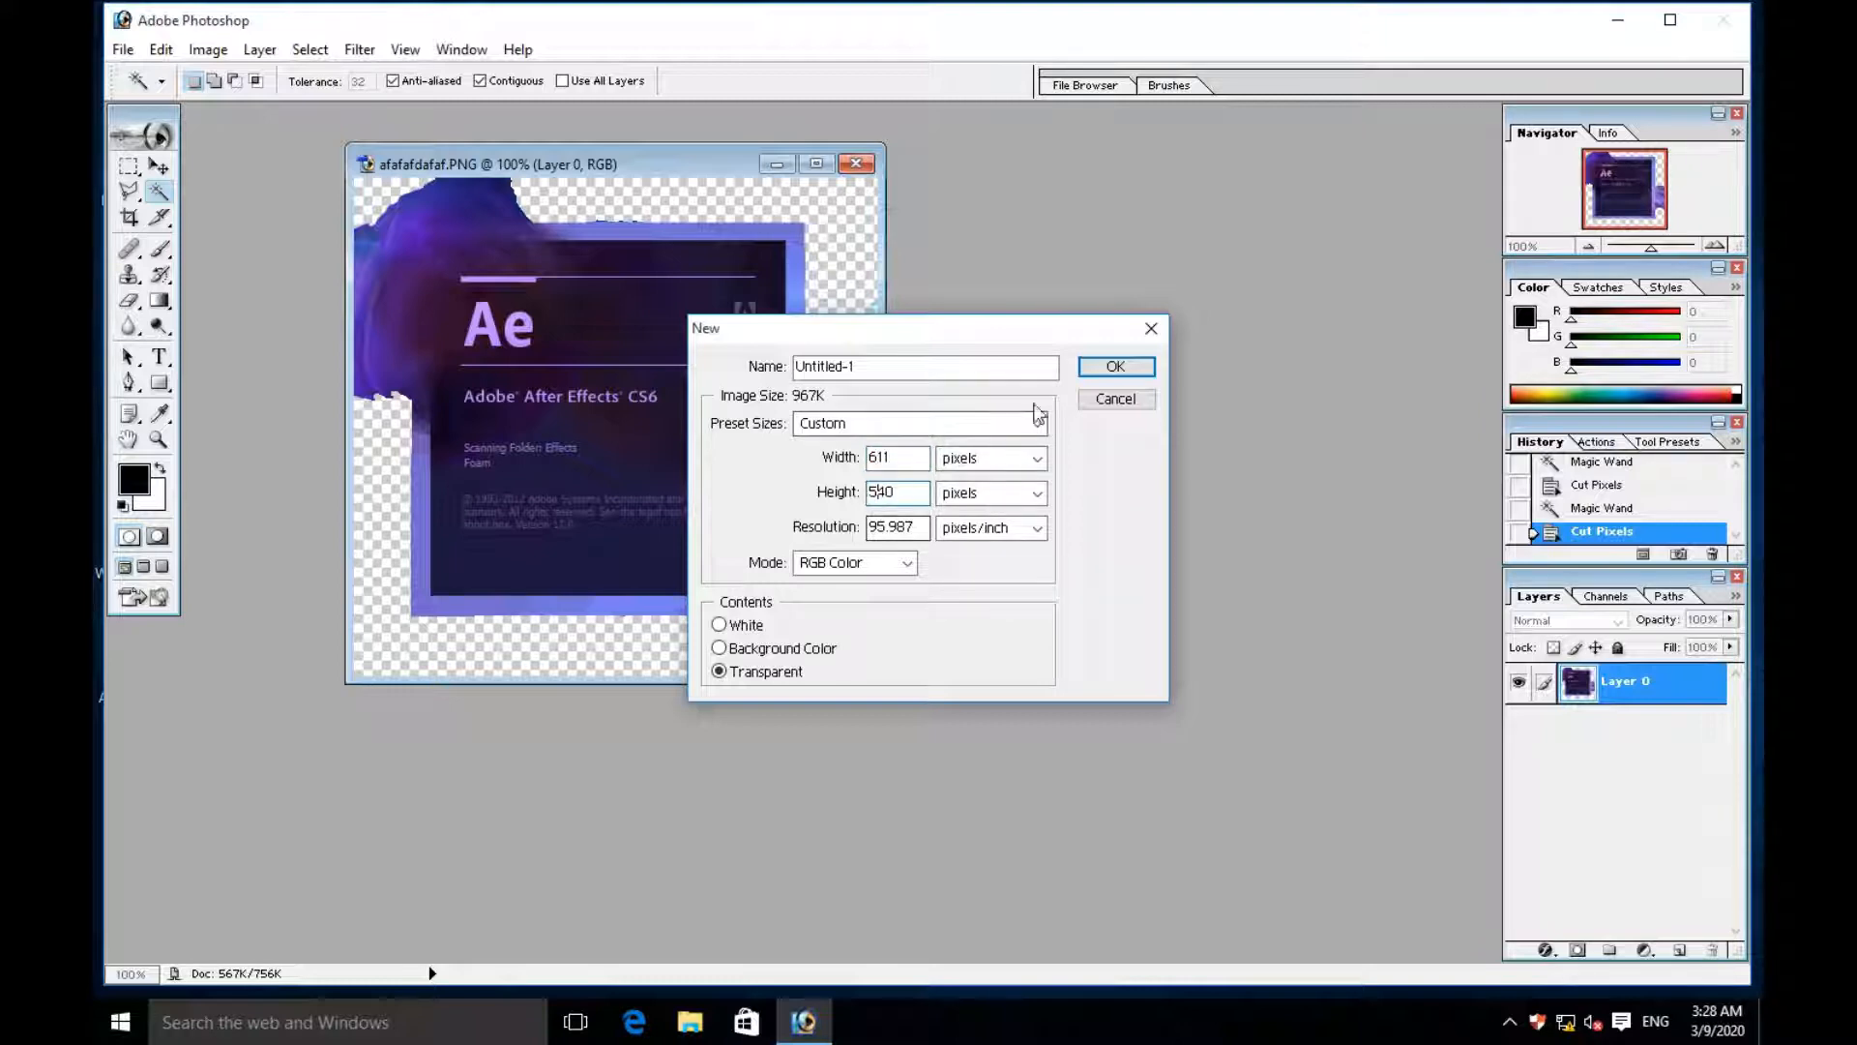
click(1112, 367)
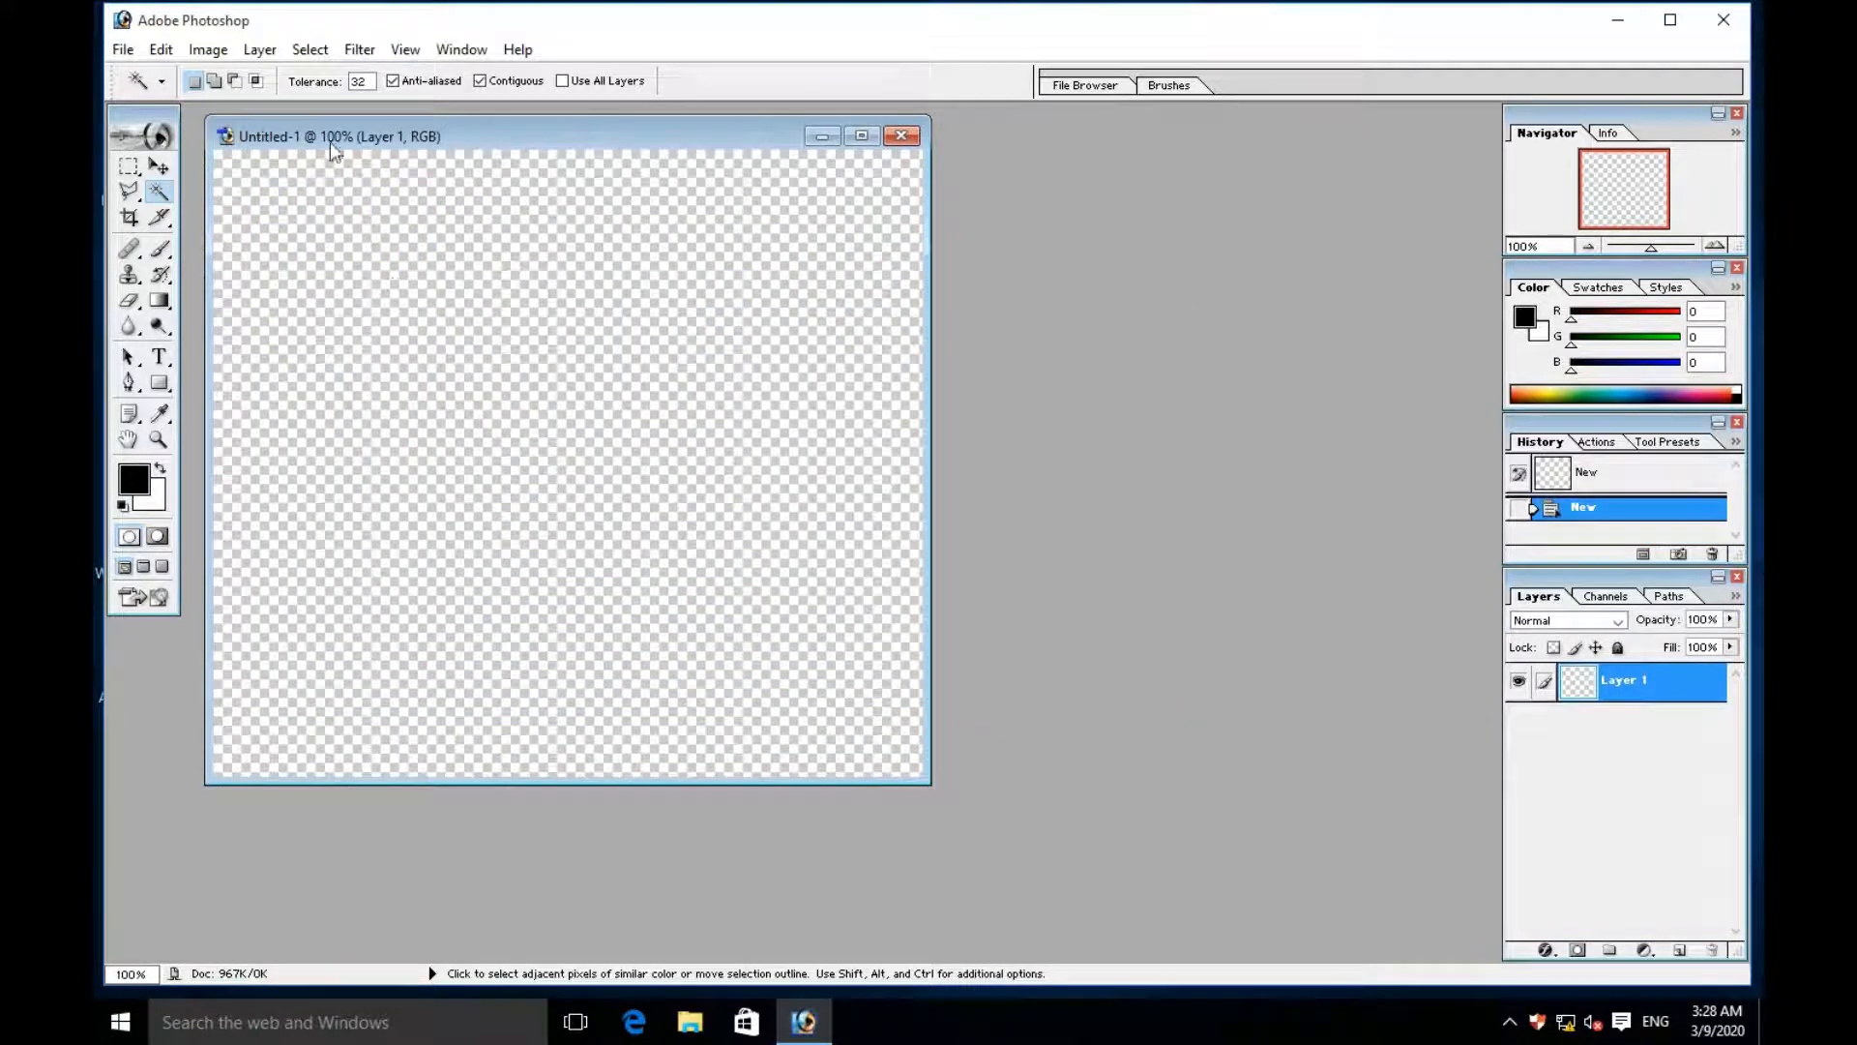
- Copy the cut-out image layer into the blank Untitled-1 document with the Move tool and place it over the canvas
click(159, 168)
drag(503, 138, 944, 236)
click(523, 346)
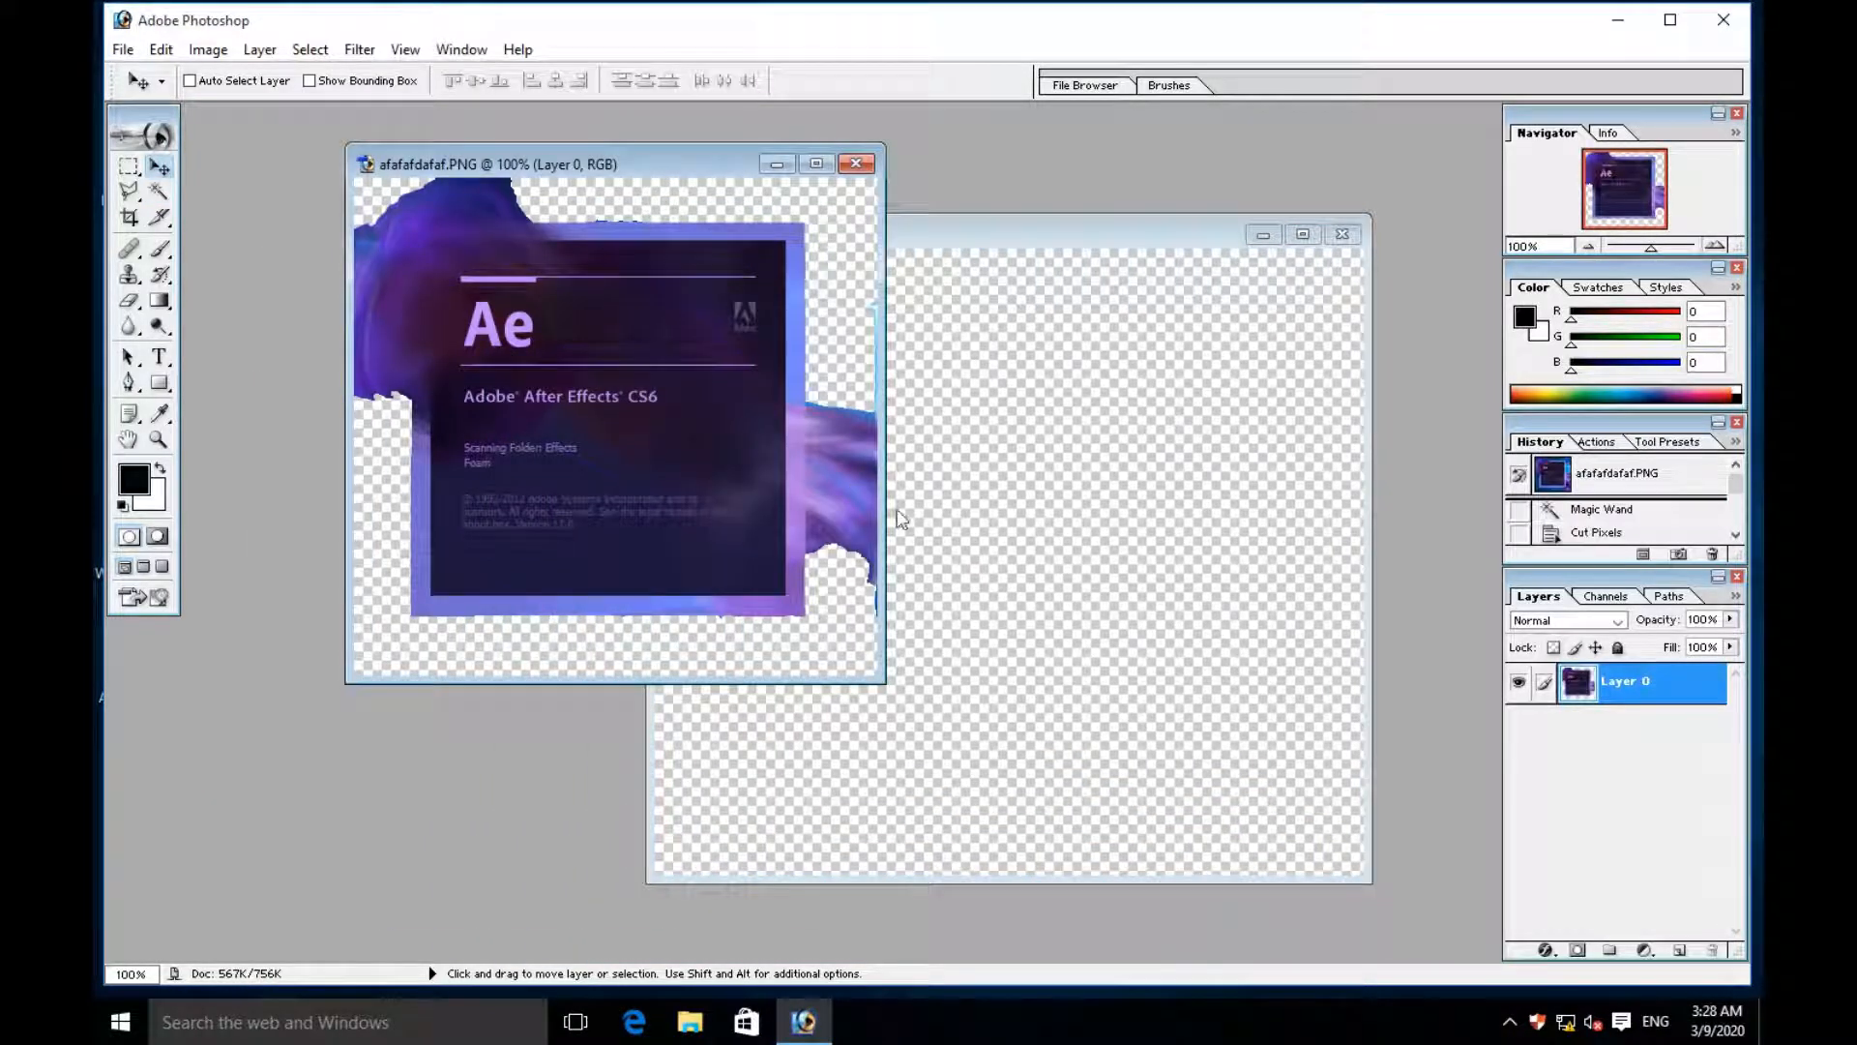
drag(601, 454, 953, 575)
drag(1118, 236, 762, 163)
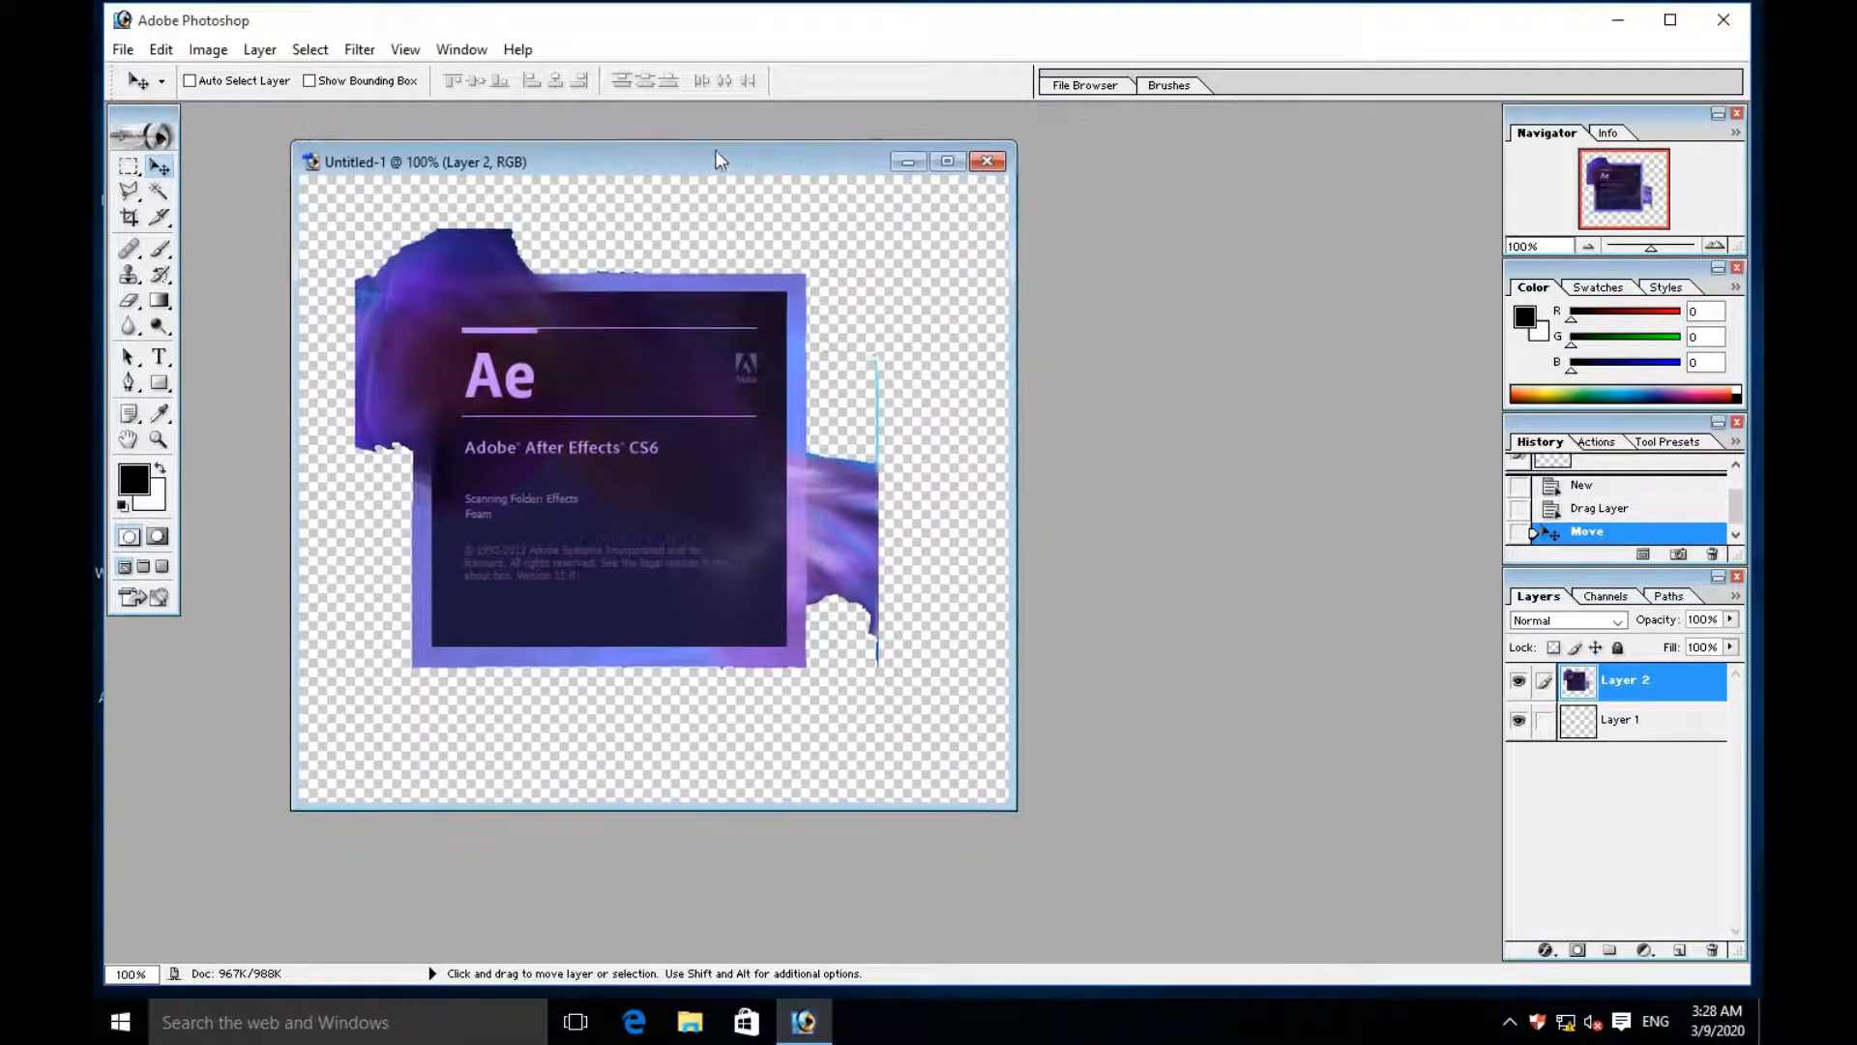
- Cut the leftover blue vertical lines and specks above and below the right-hand smoke with the Magic Wand
click(159, 190)
click(876, 389)
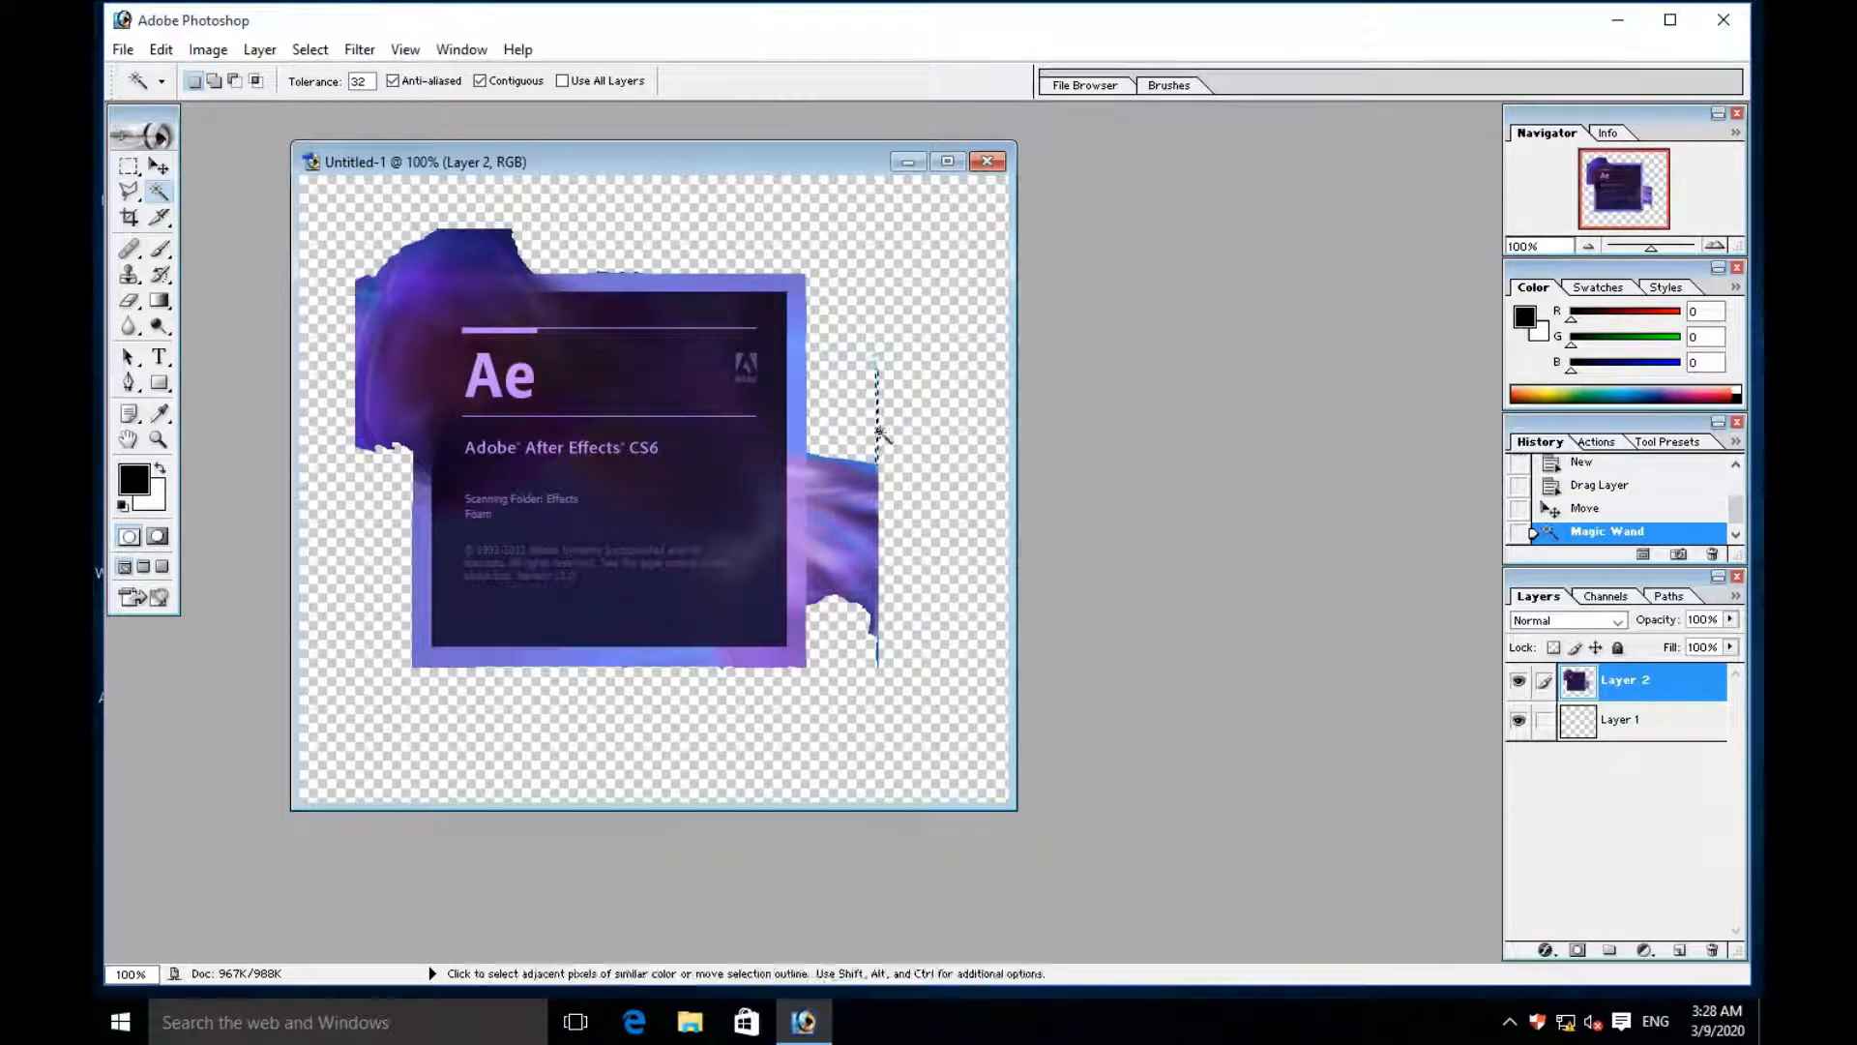
key(ctrl+x)
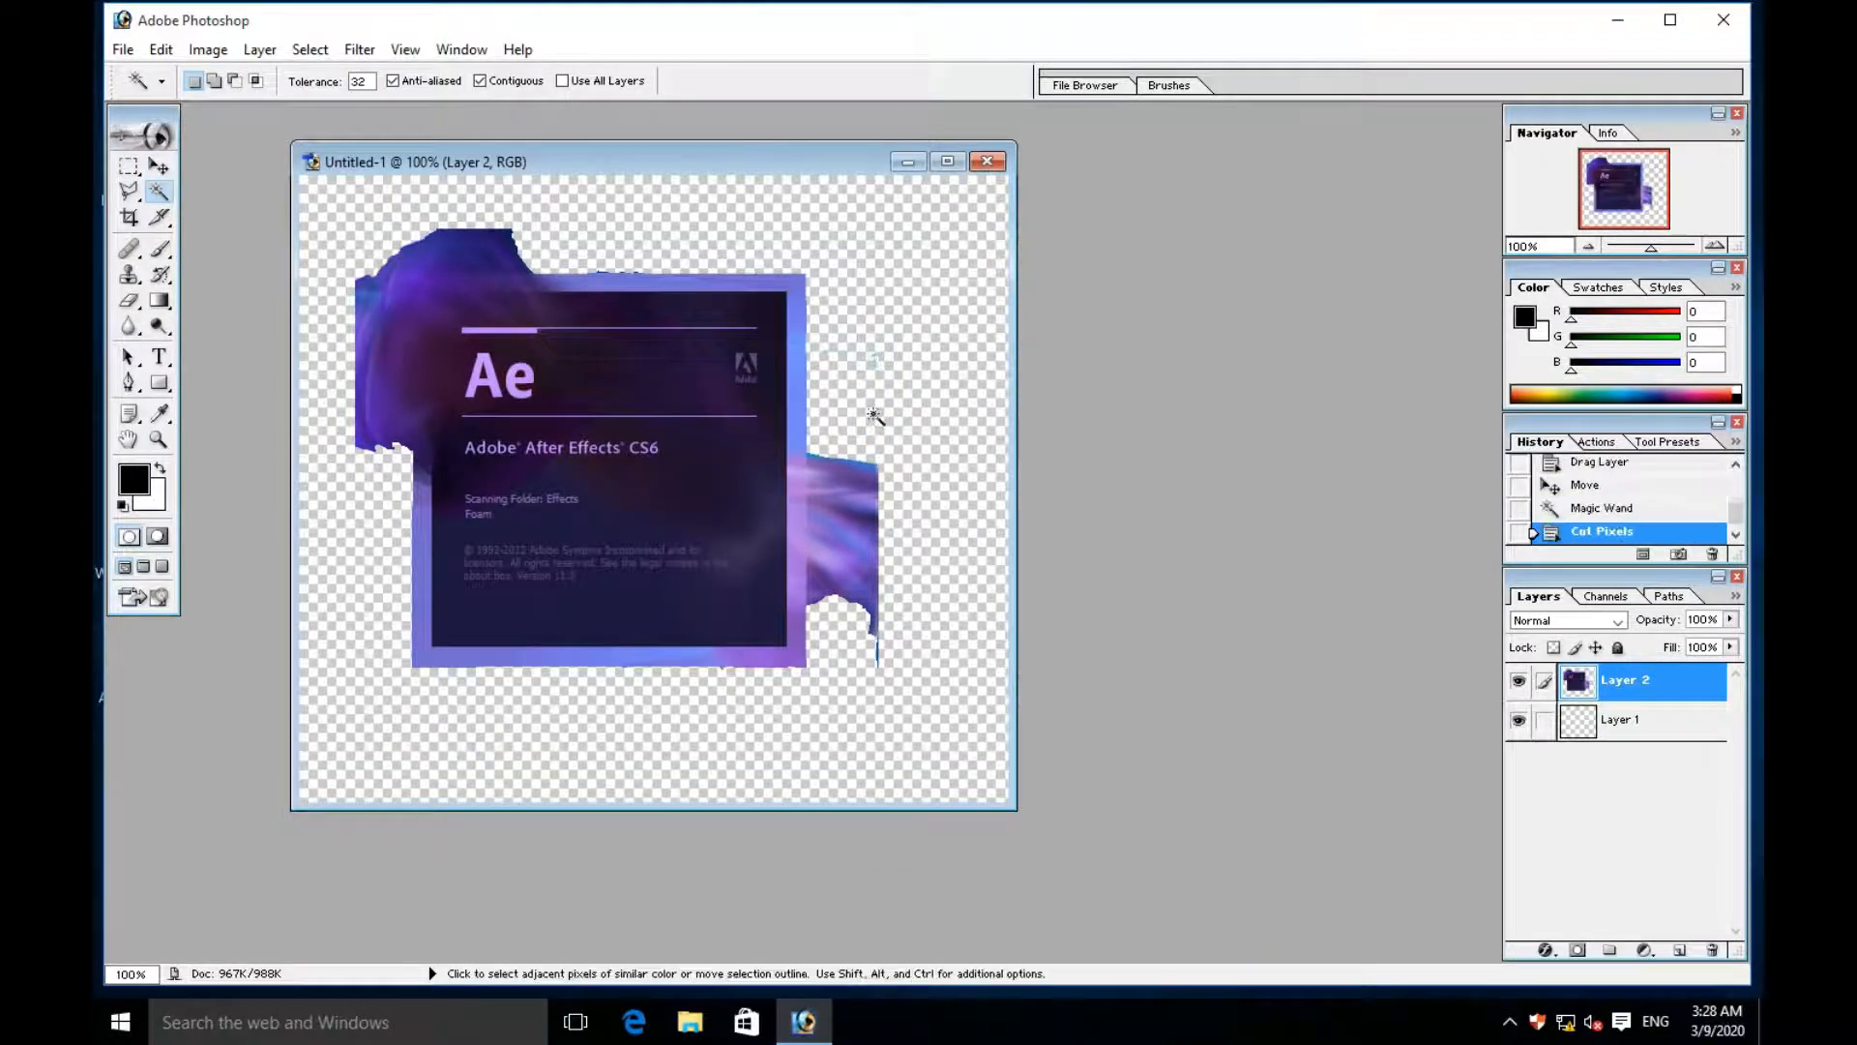
click(866, 359)
key(ctrl+x)
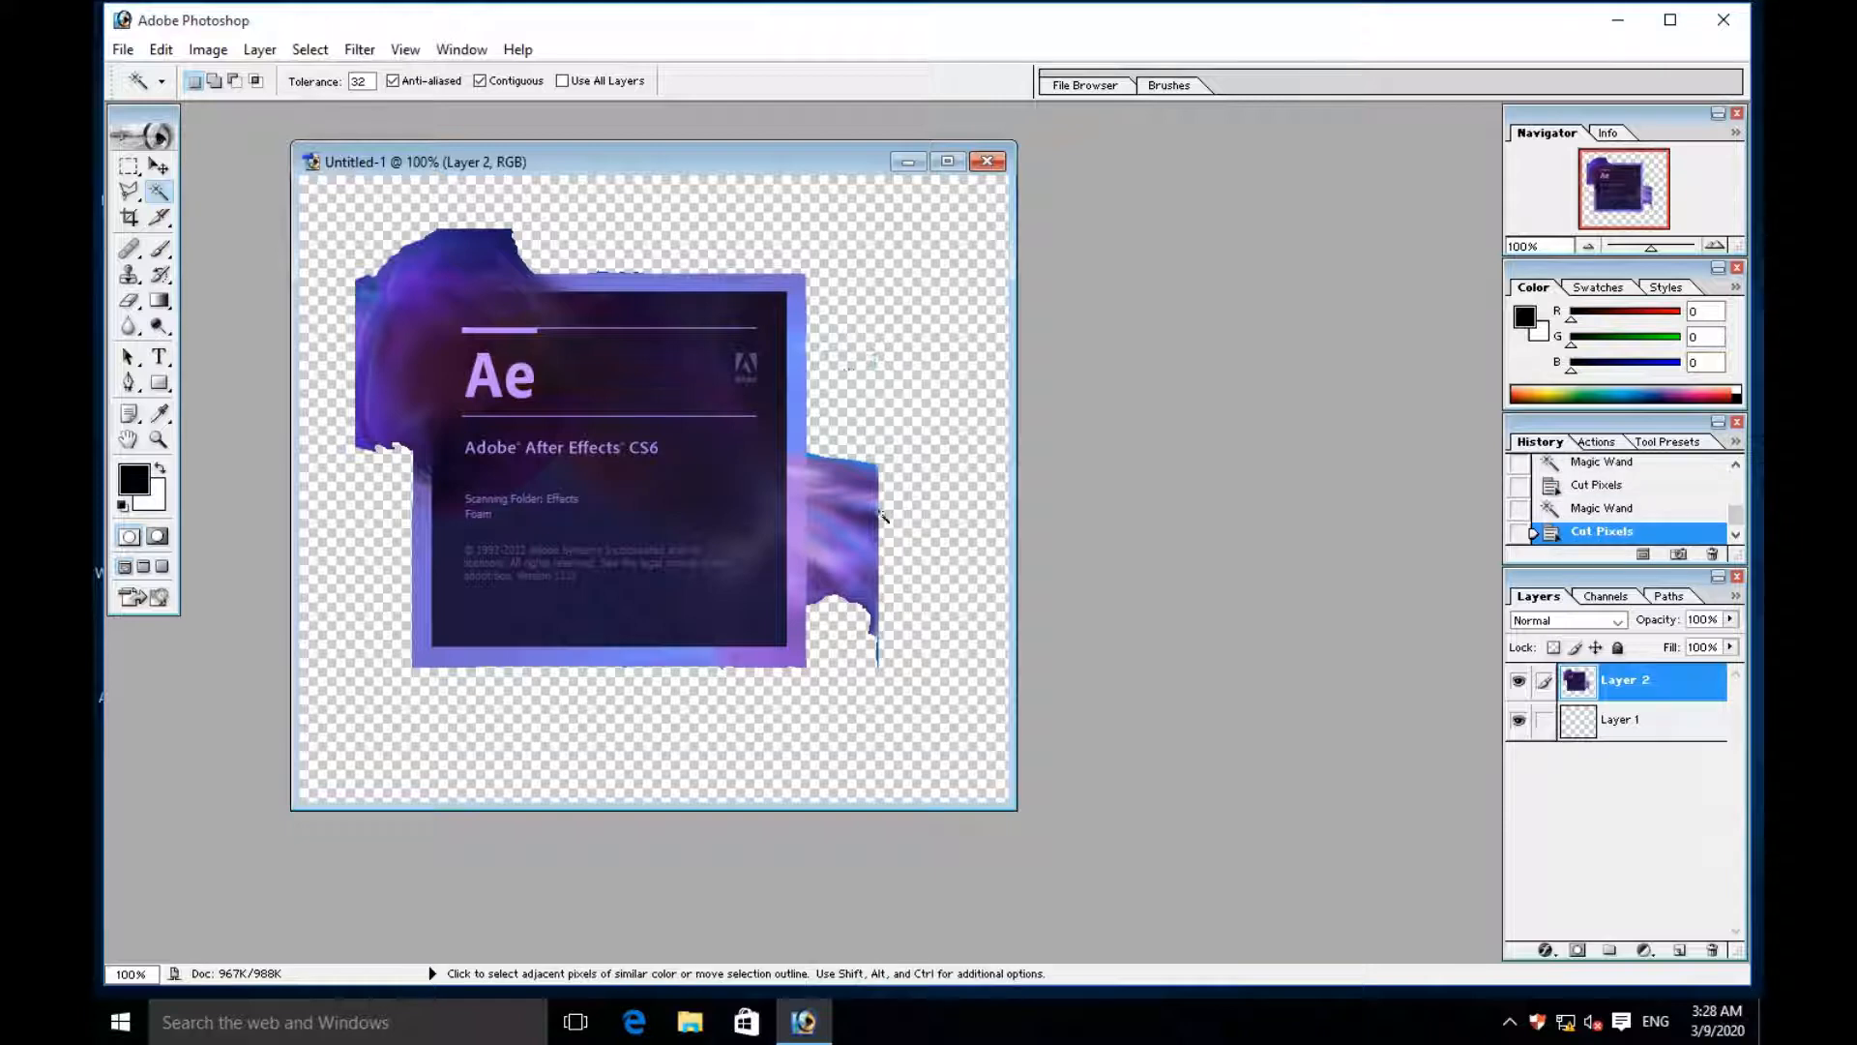
click(878, 662)
key(ctrl+x)
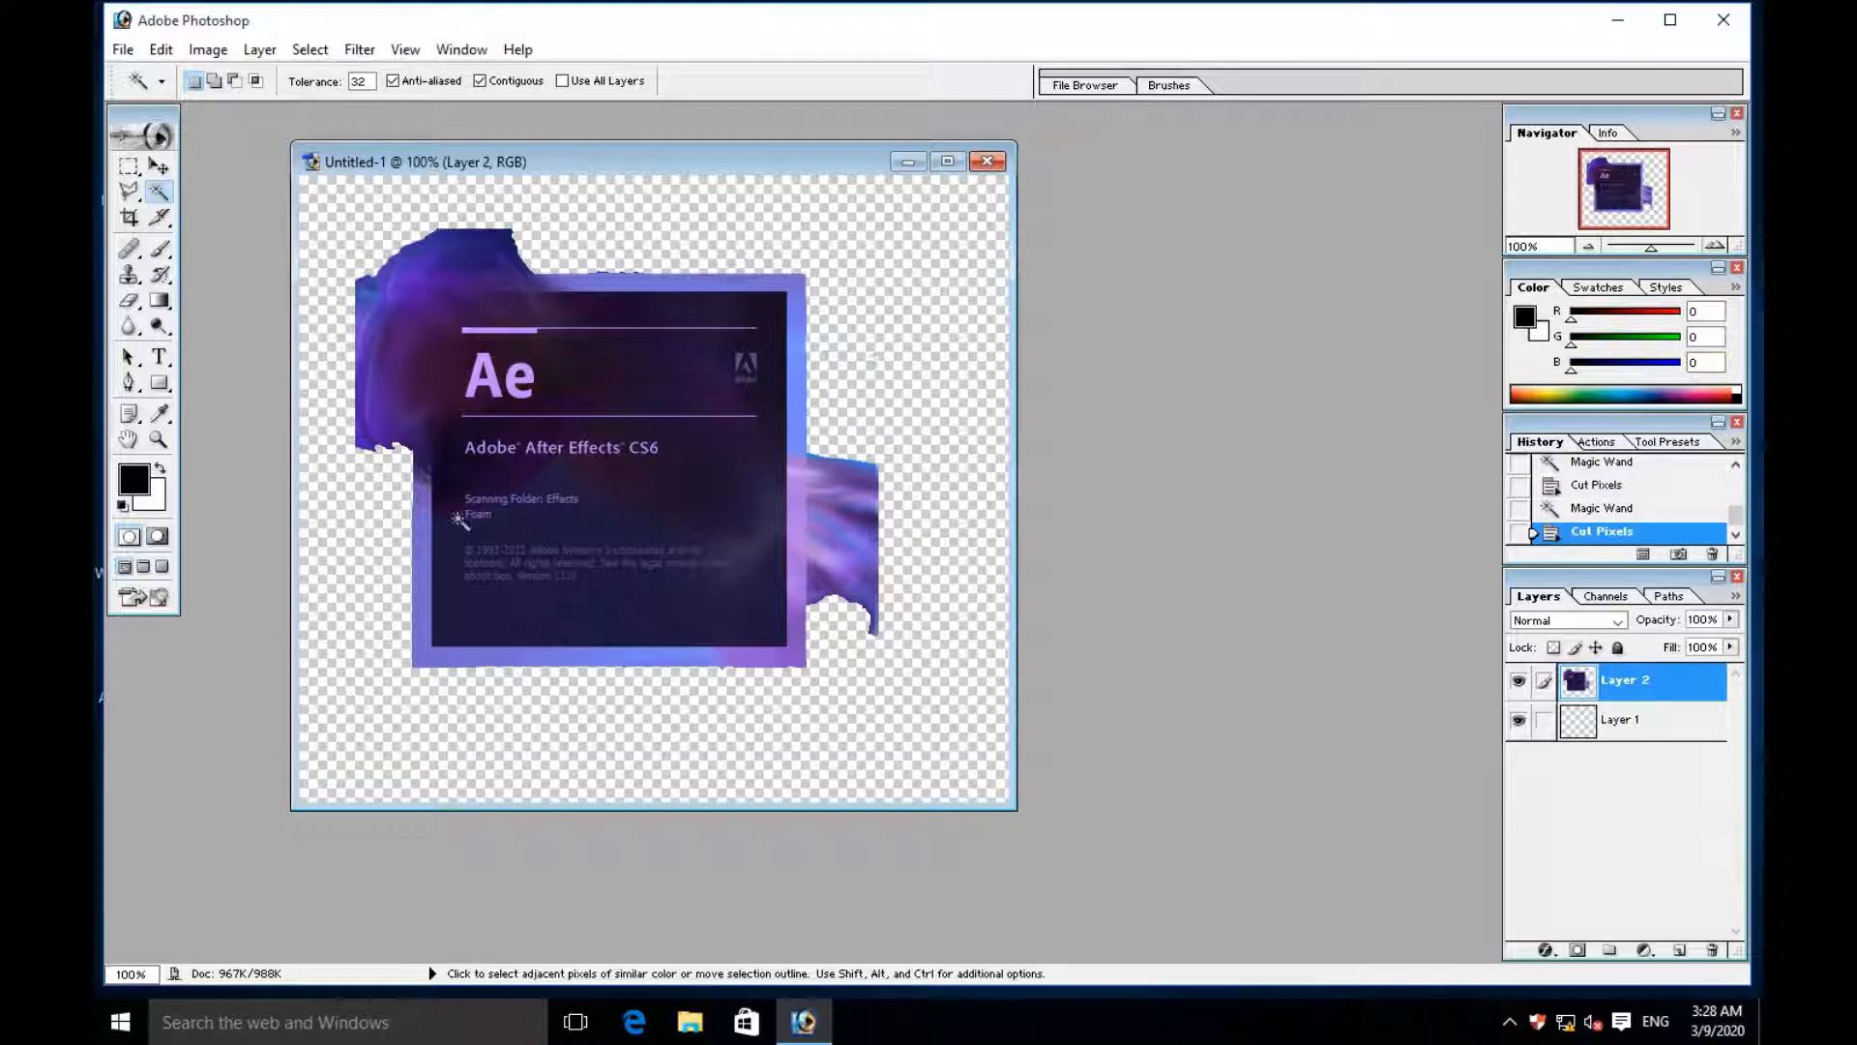
- Cut the dark specks above the middle of the frame's top edge with a triangular Polygonal Lasso selection
click(137, 204)
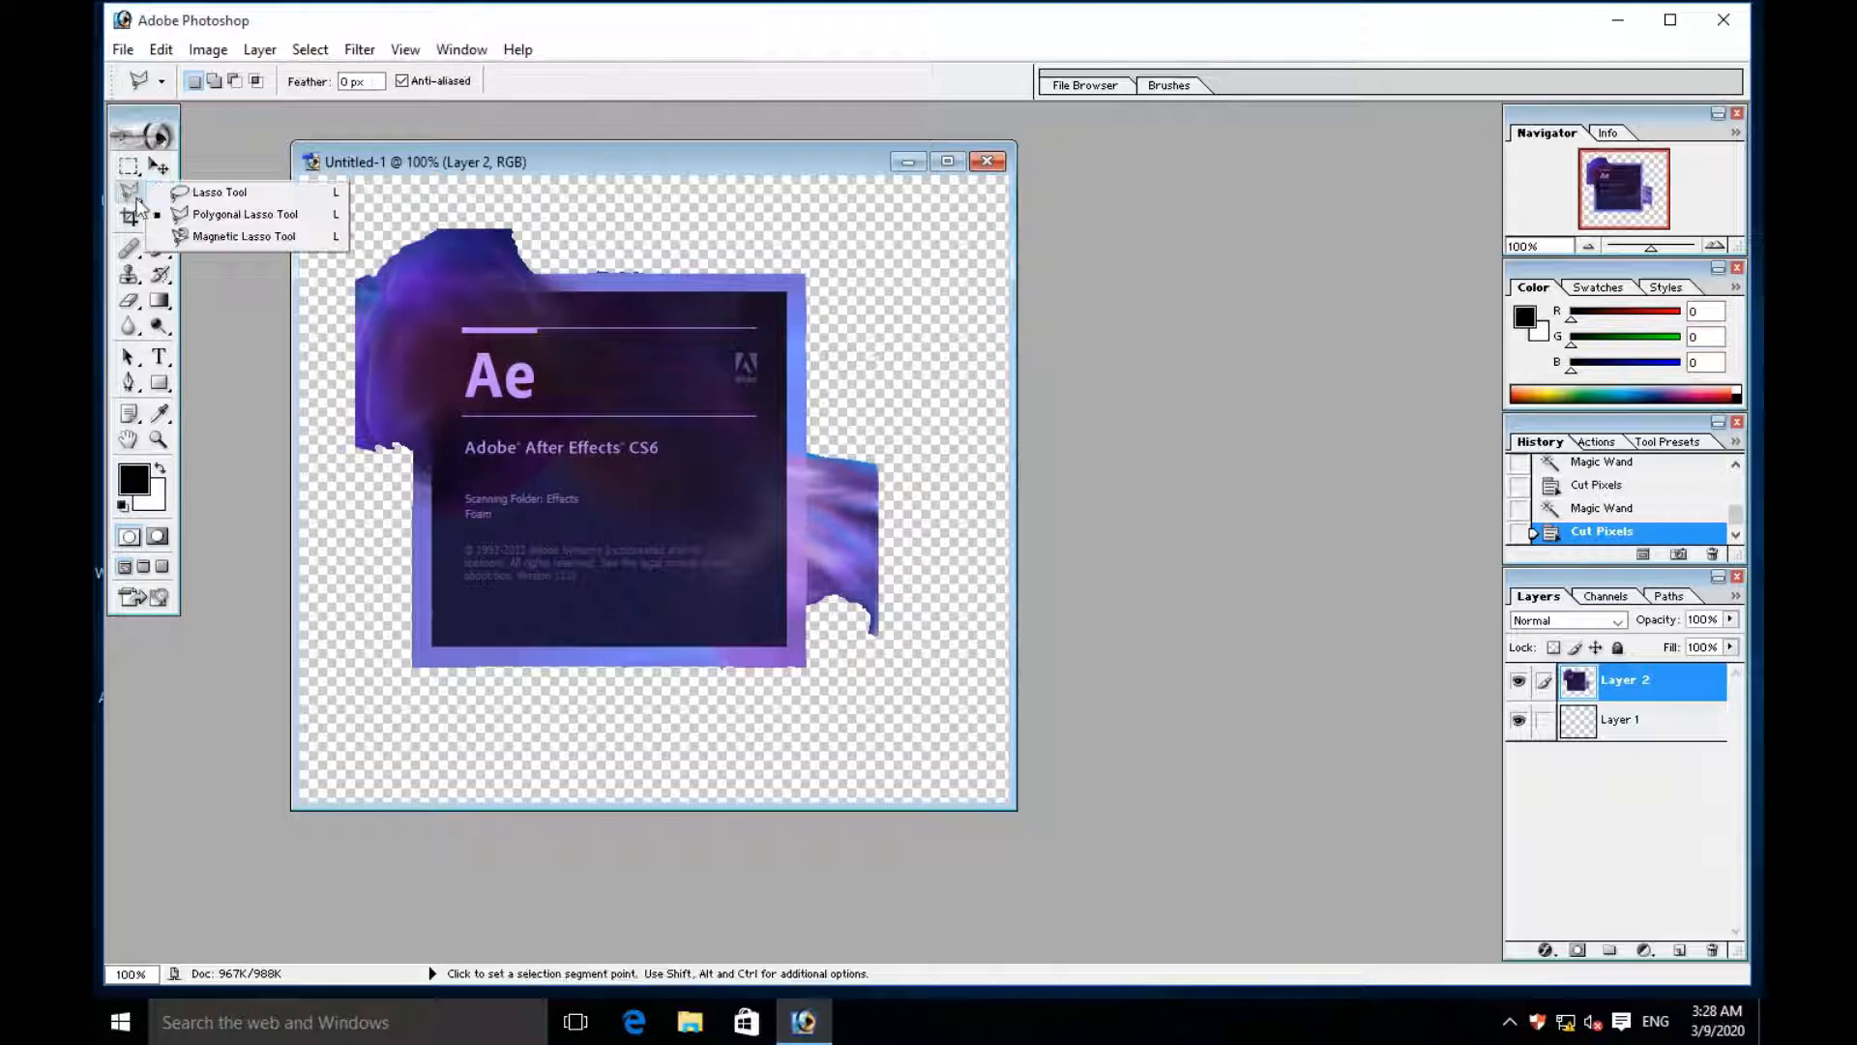
click(225, 215)
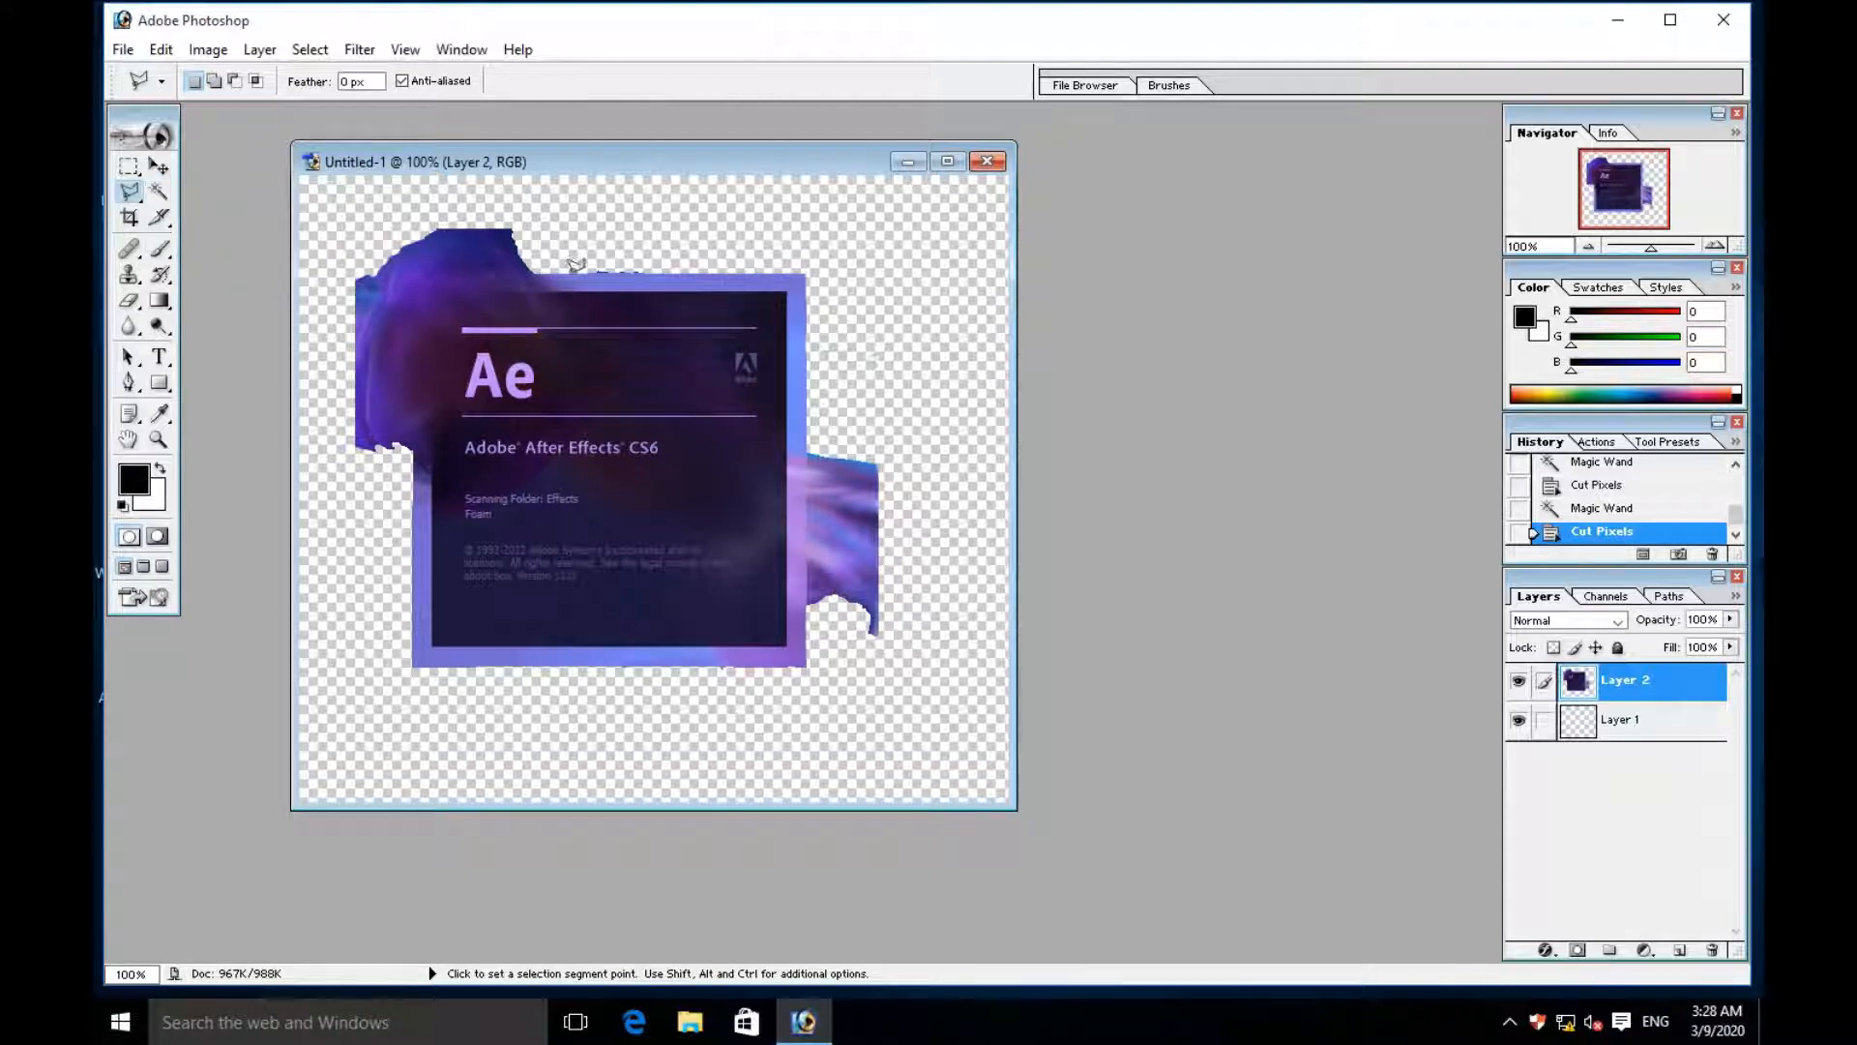
click(667, 213)
click(705, 271)
click(578, 269)
click(672, 206)
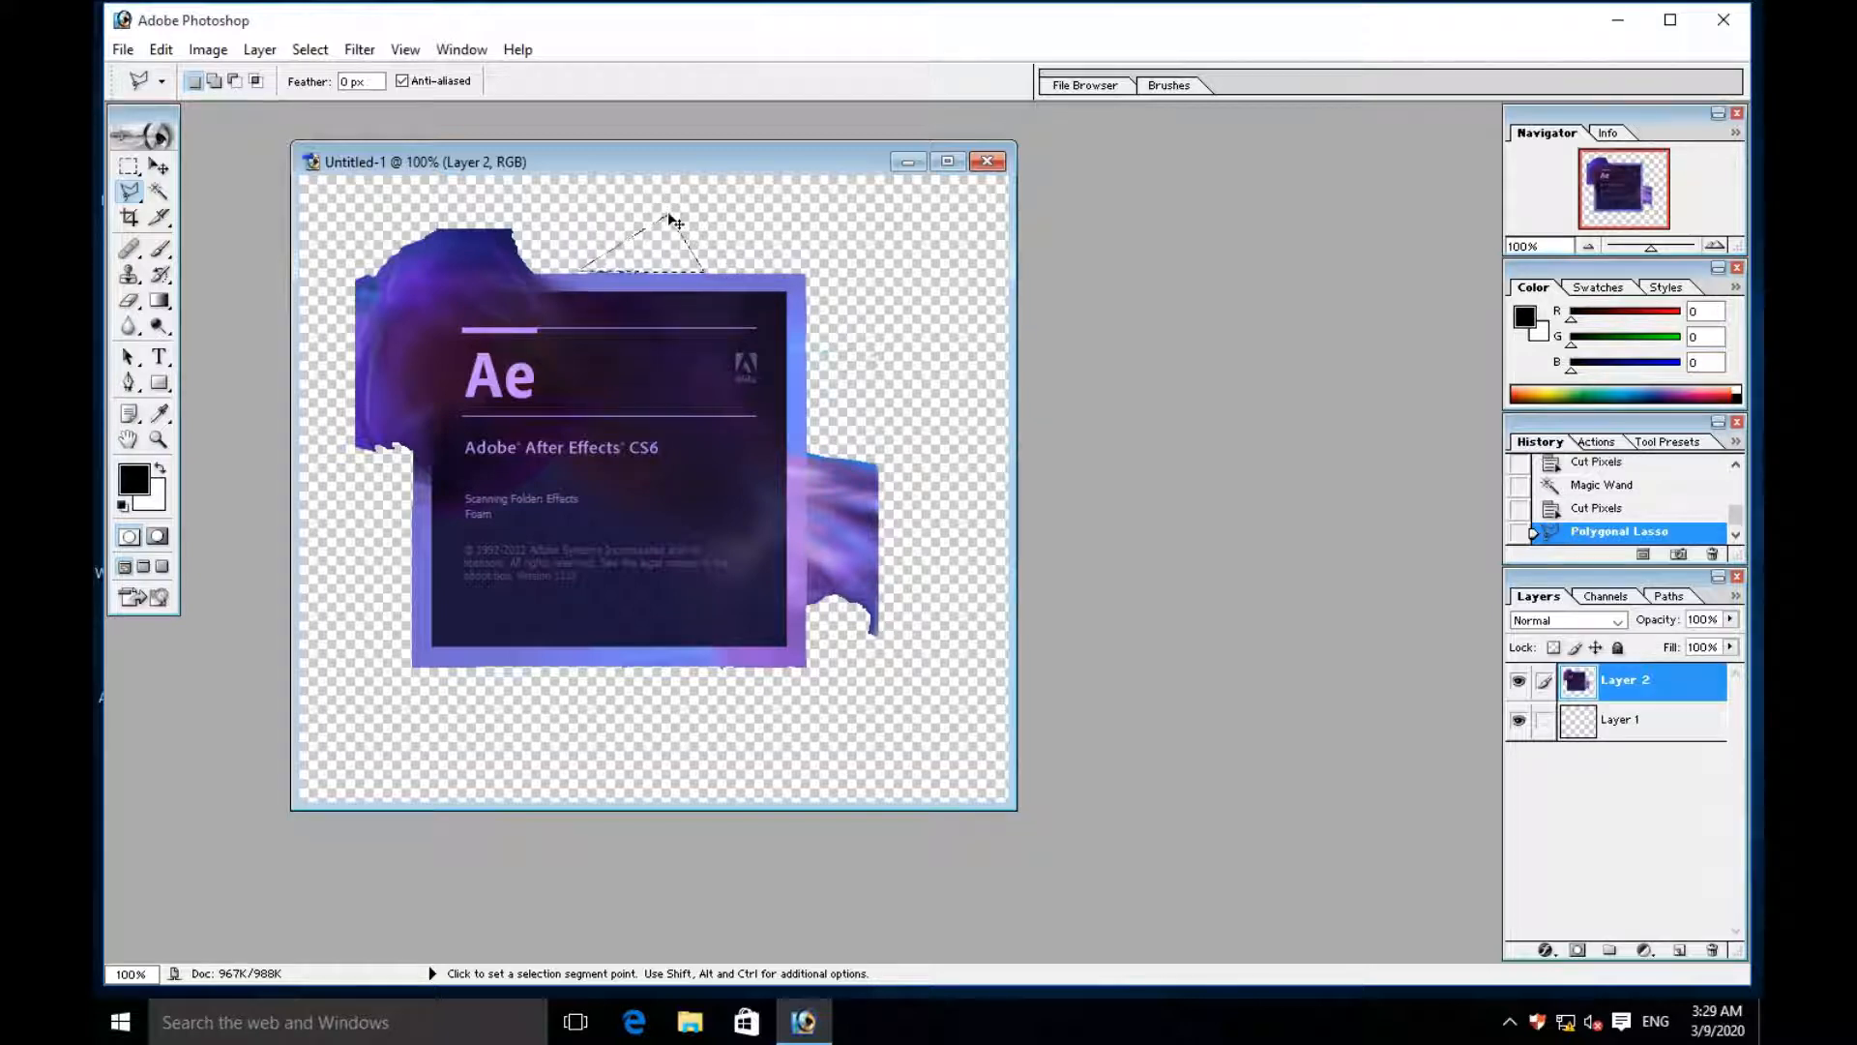
key(ctrl+x)
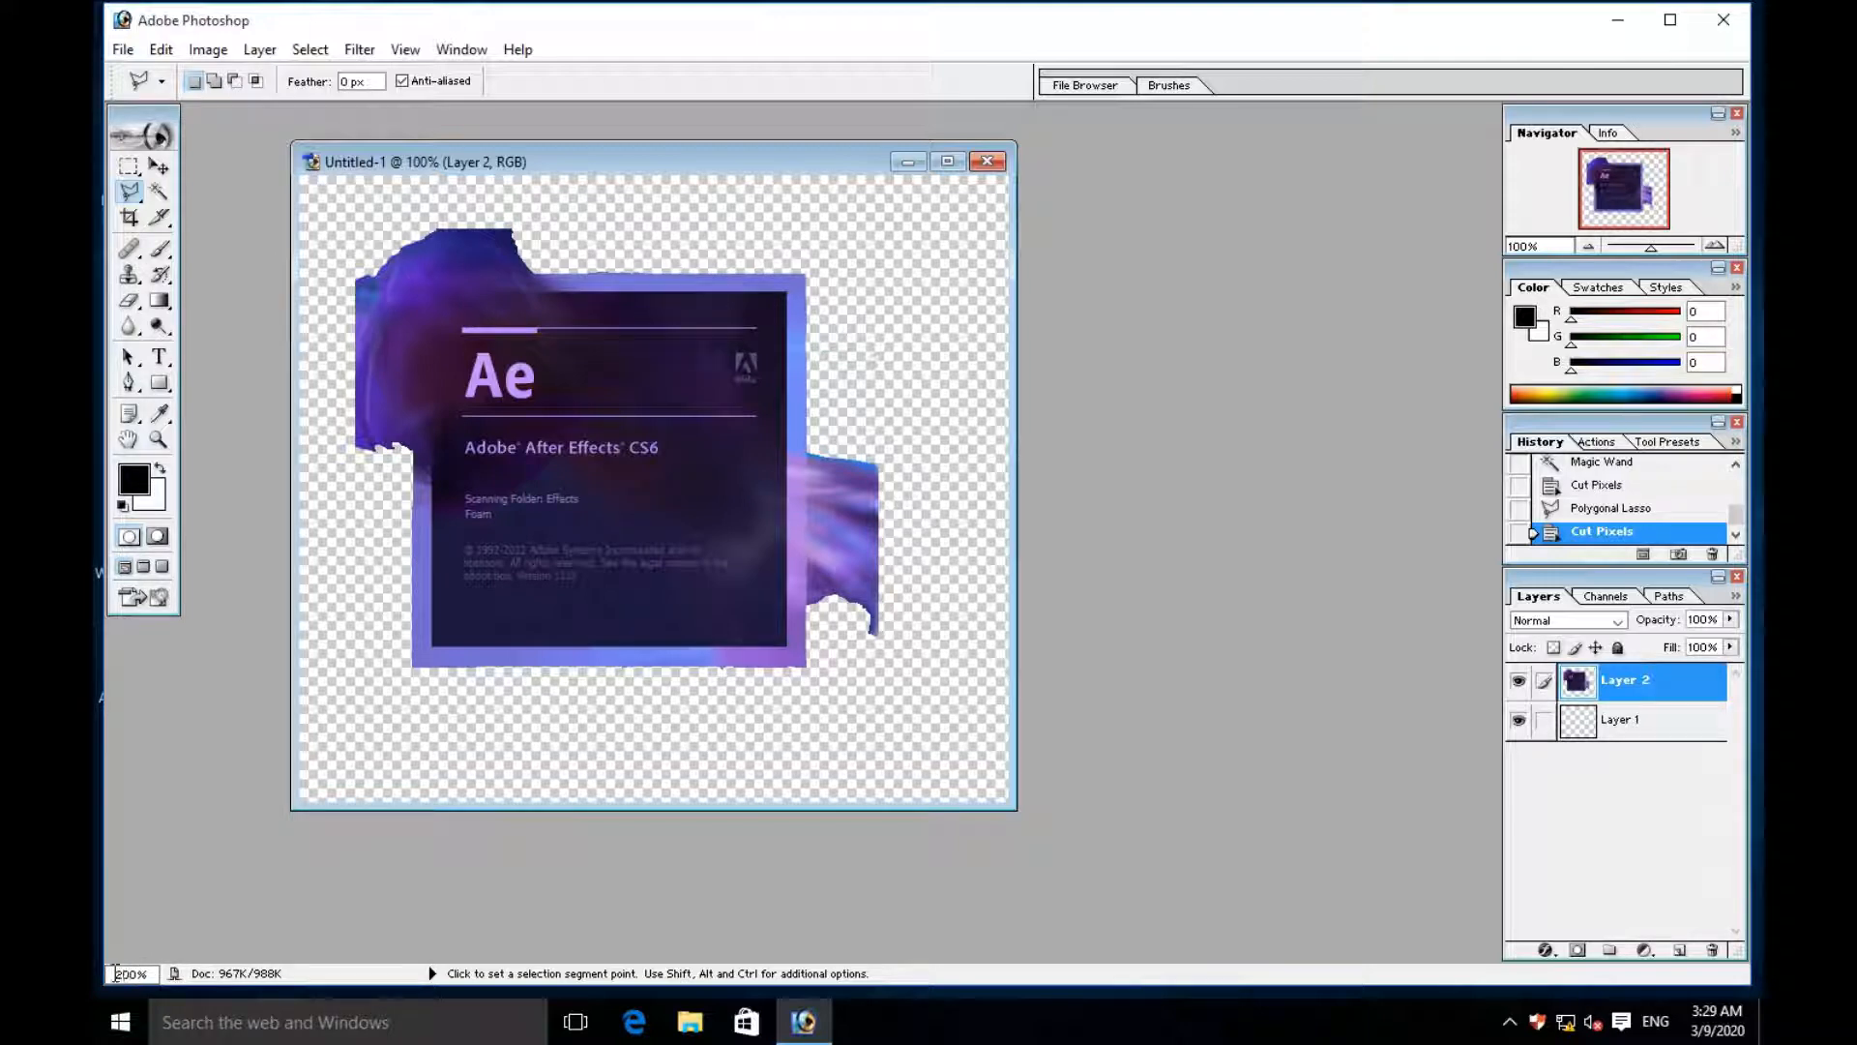
- Trim the uneven pixels along the frame's top edge, just right of the upper smoke, with the Polygonal Lasso
drag(115, 973, 152, 973)
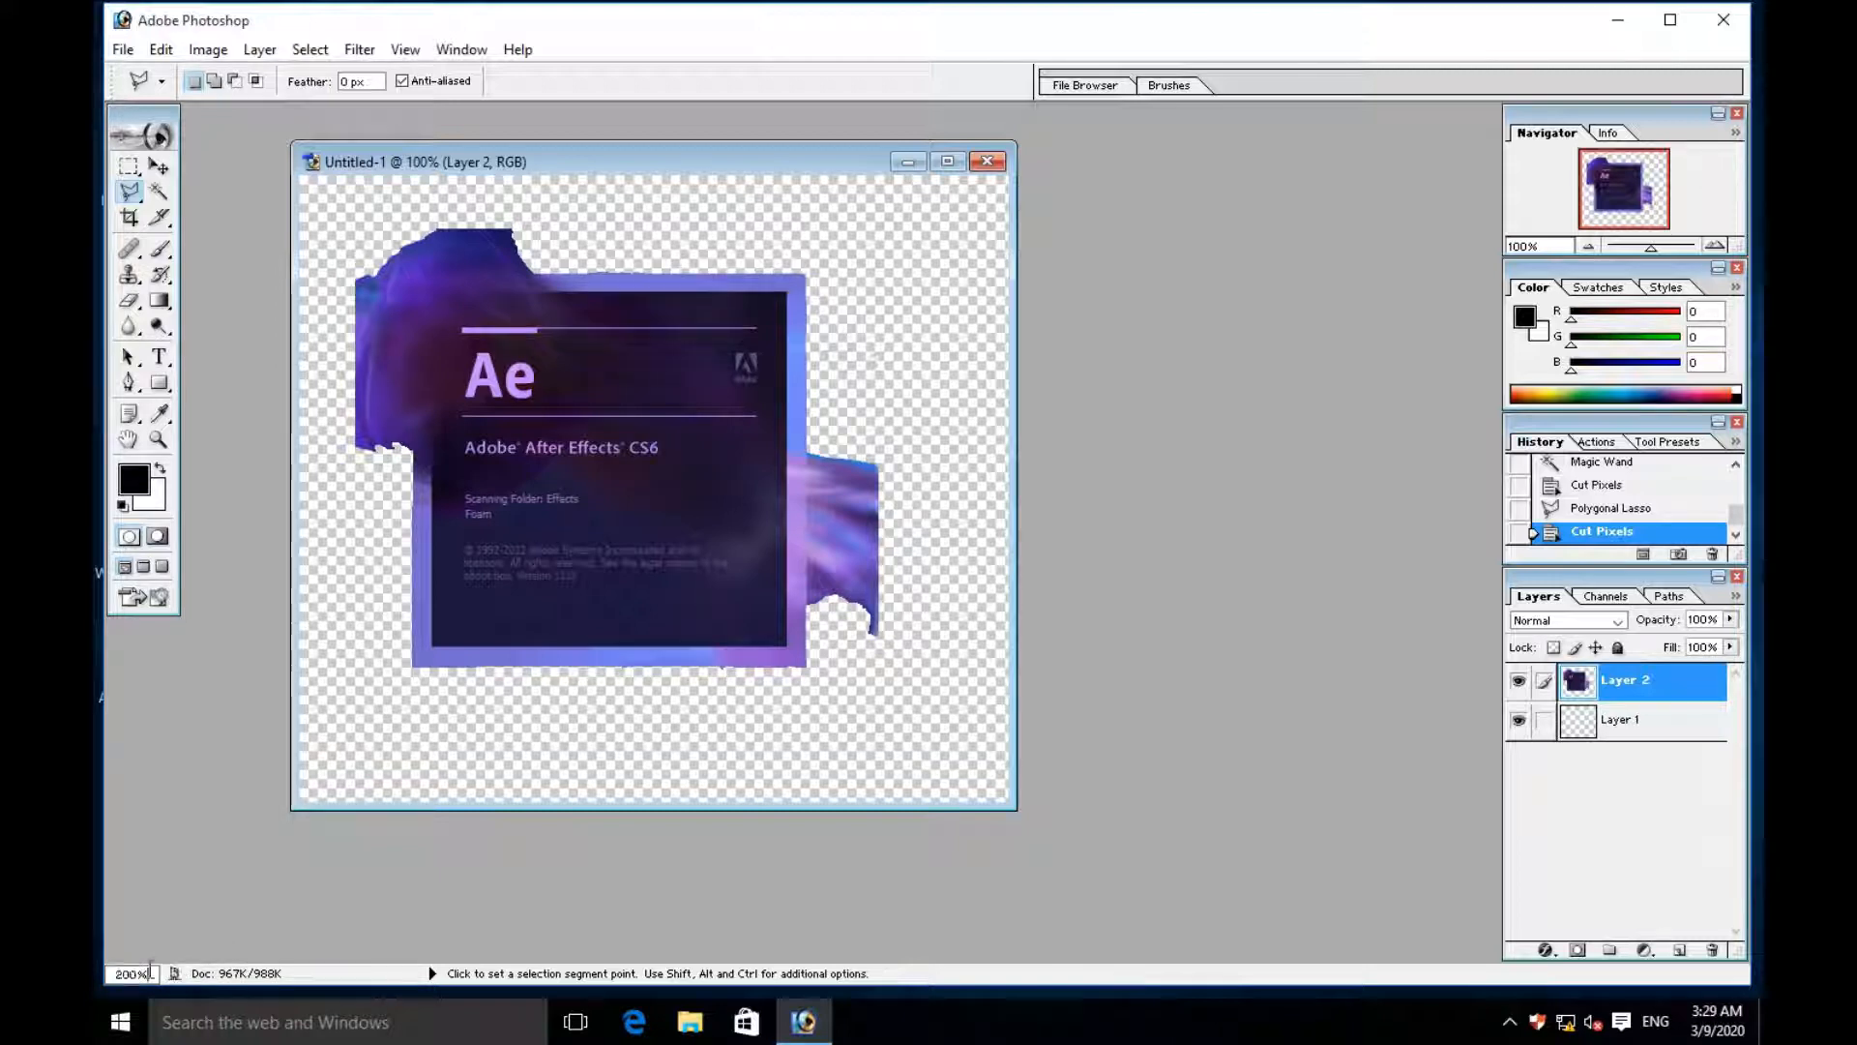
key(Return)
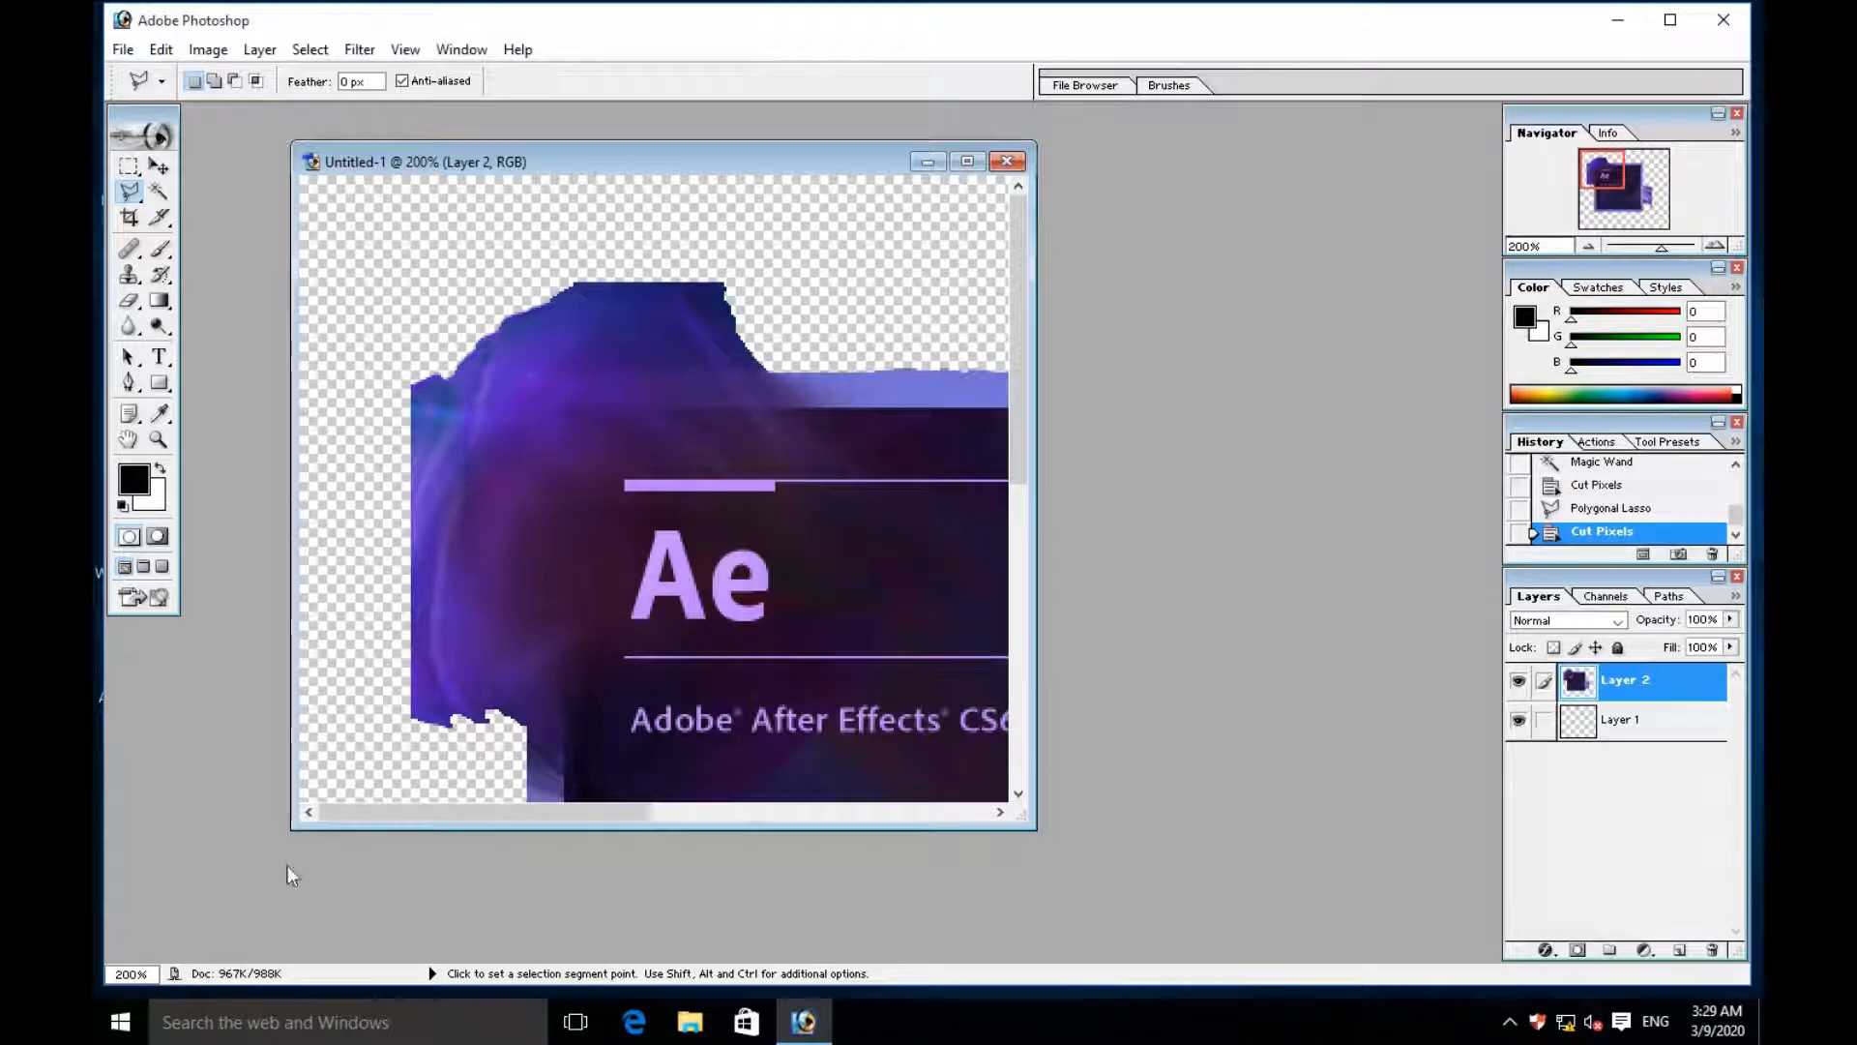
click(161, 175)
drag(727, 538, 598, 479)
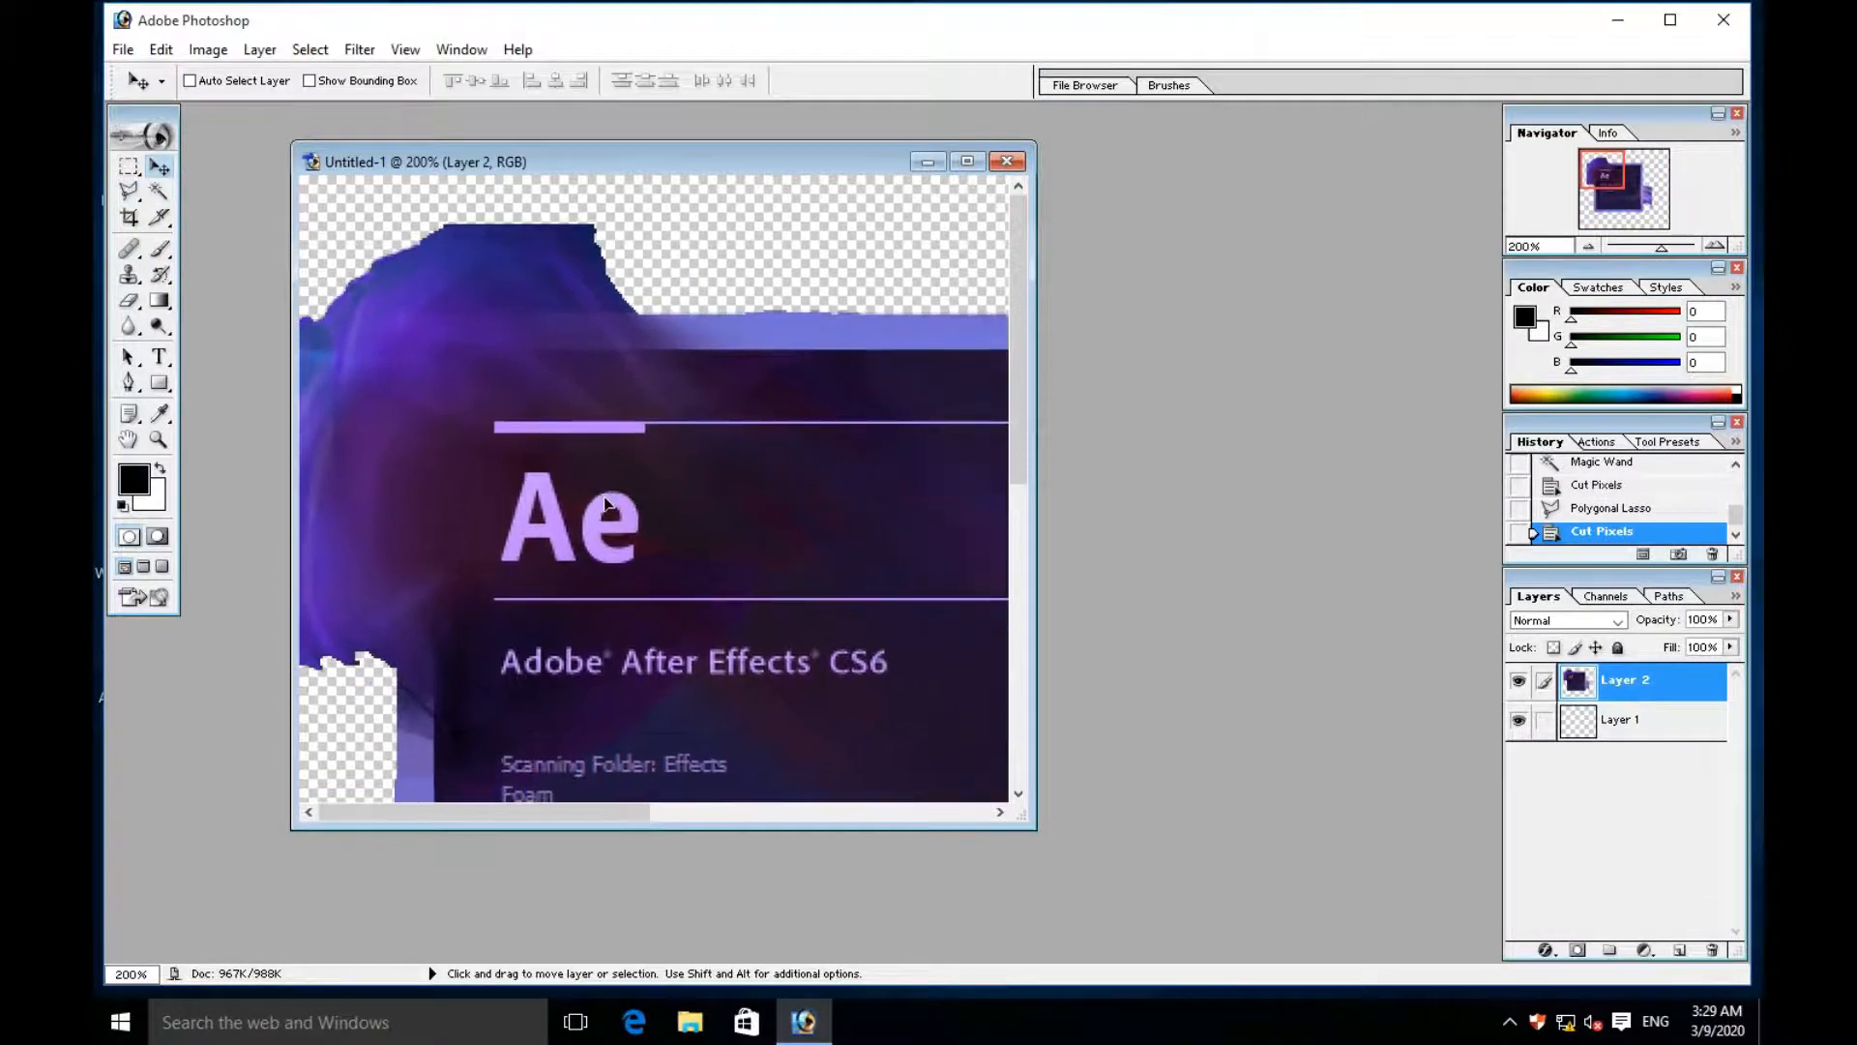
click(130, 191)
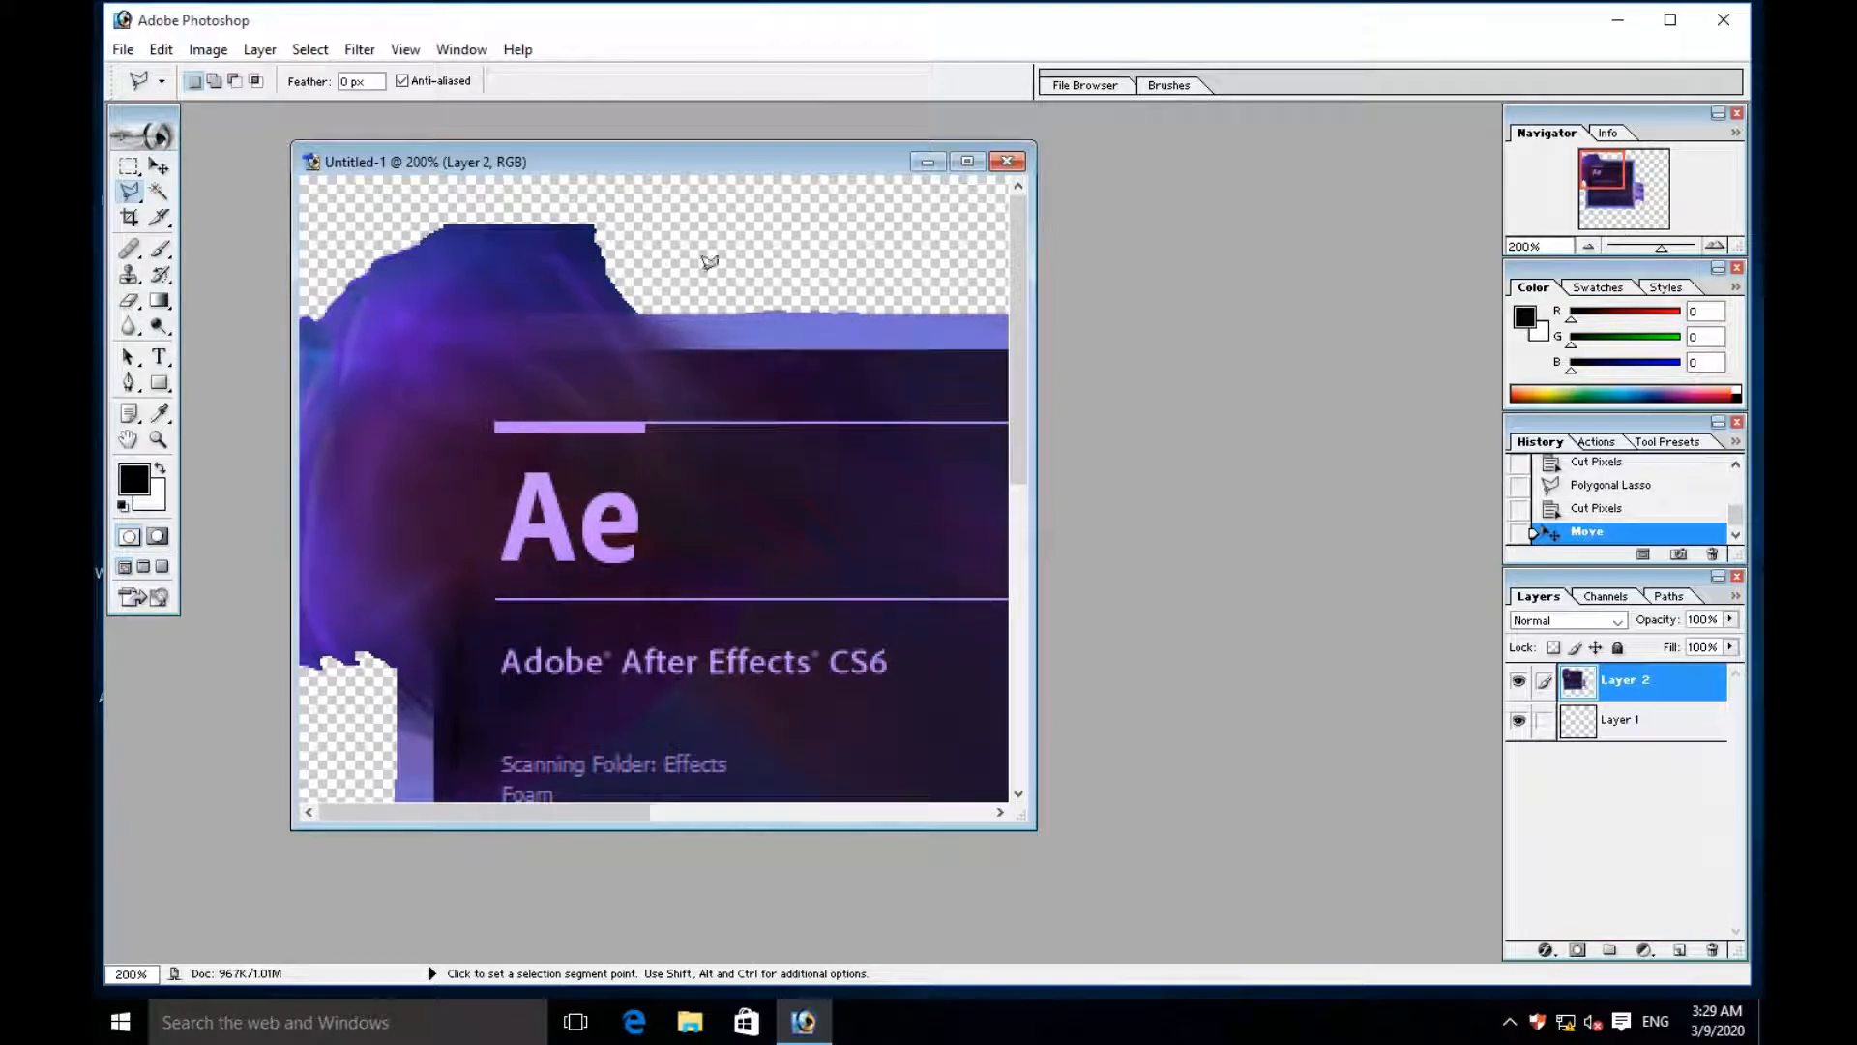
click(659, 278)
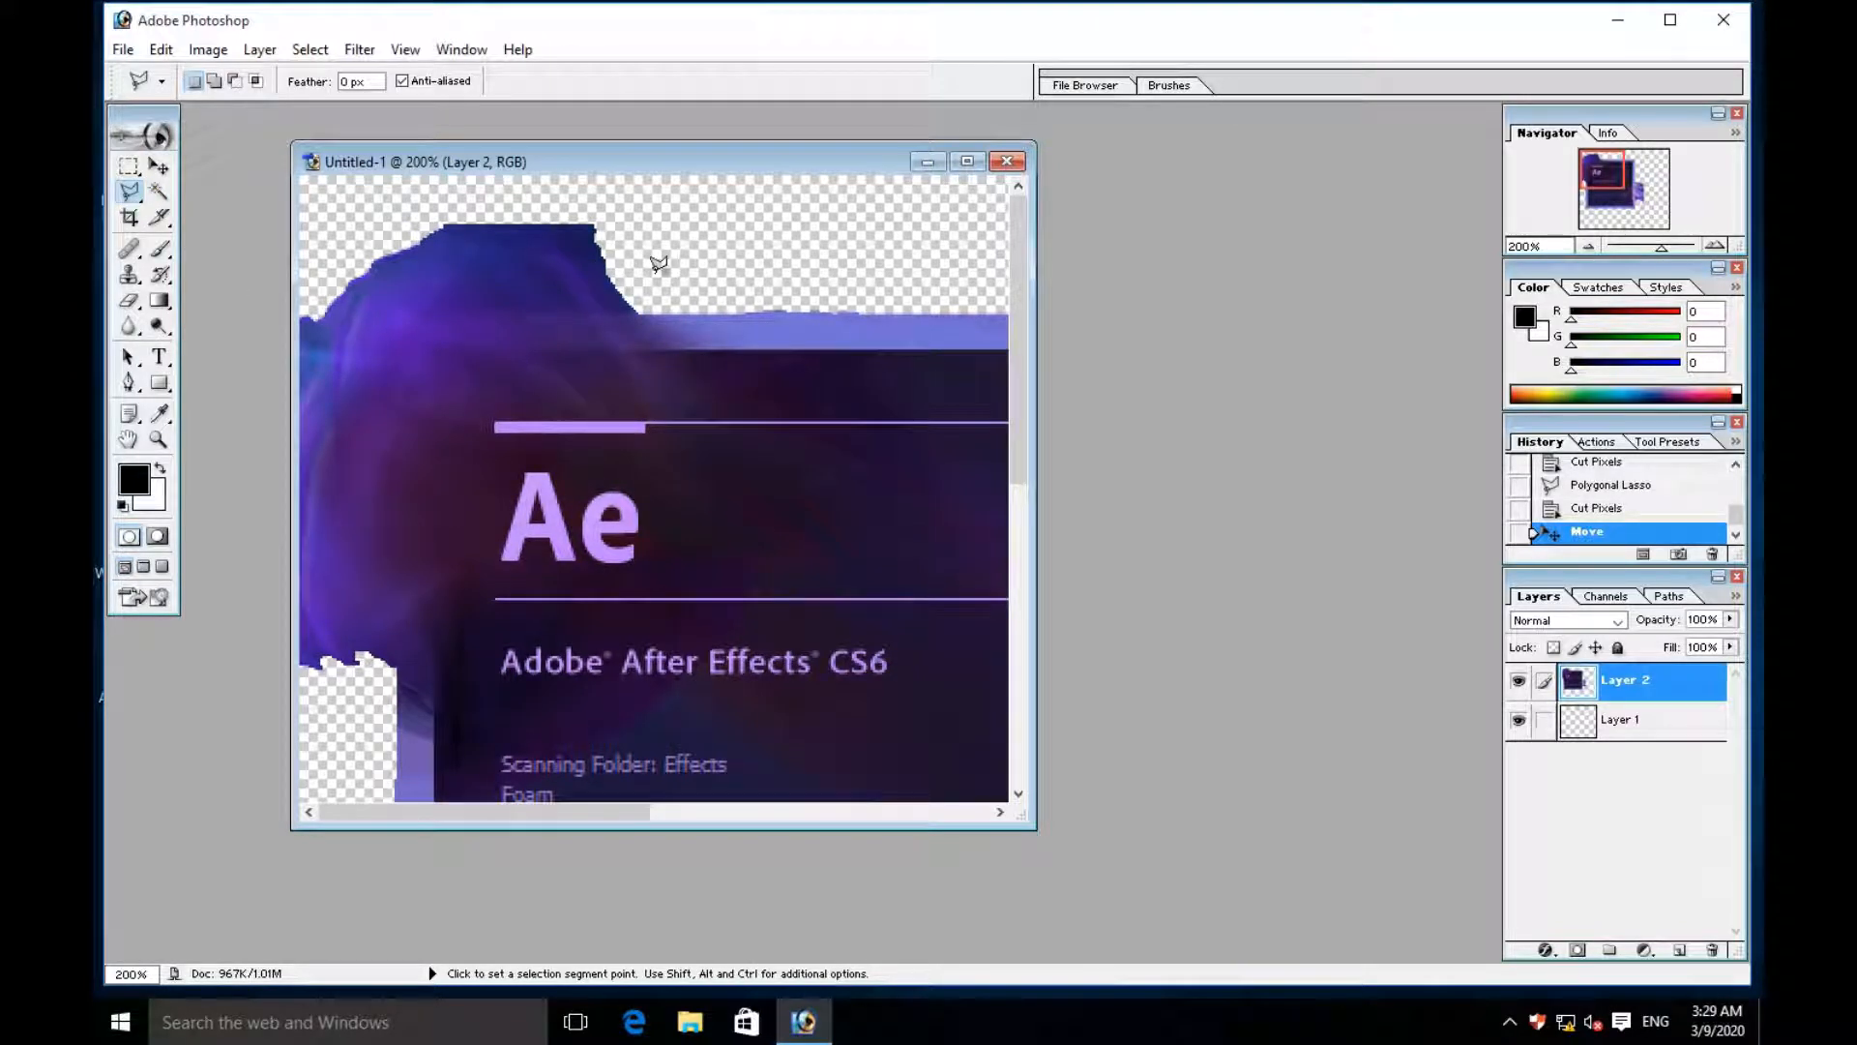
click(680, 311)
click(869, 312)
click(870, 284)
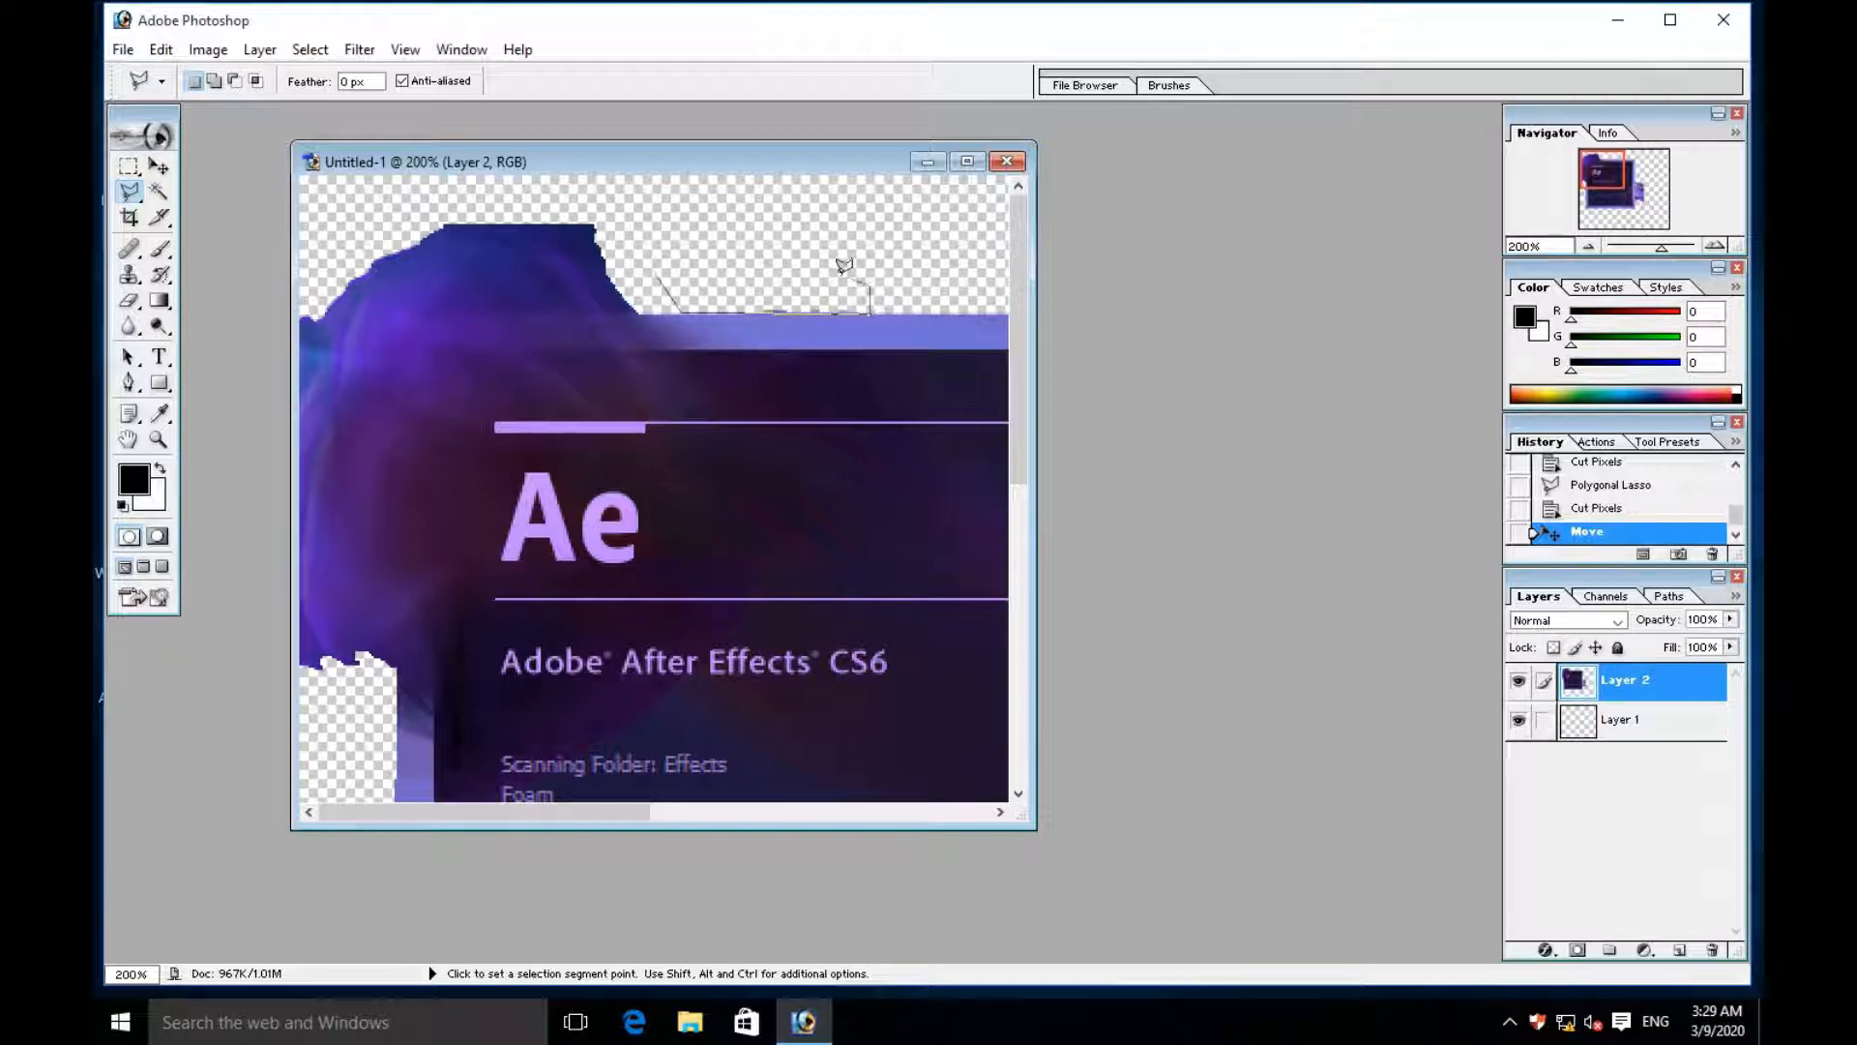
click(656, 269)
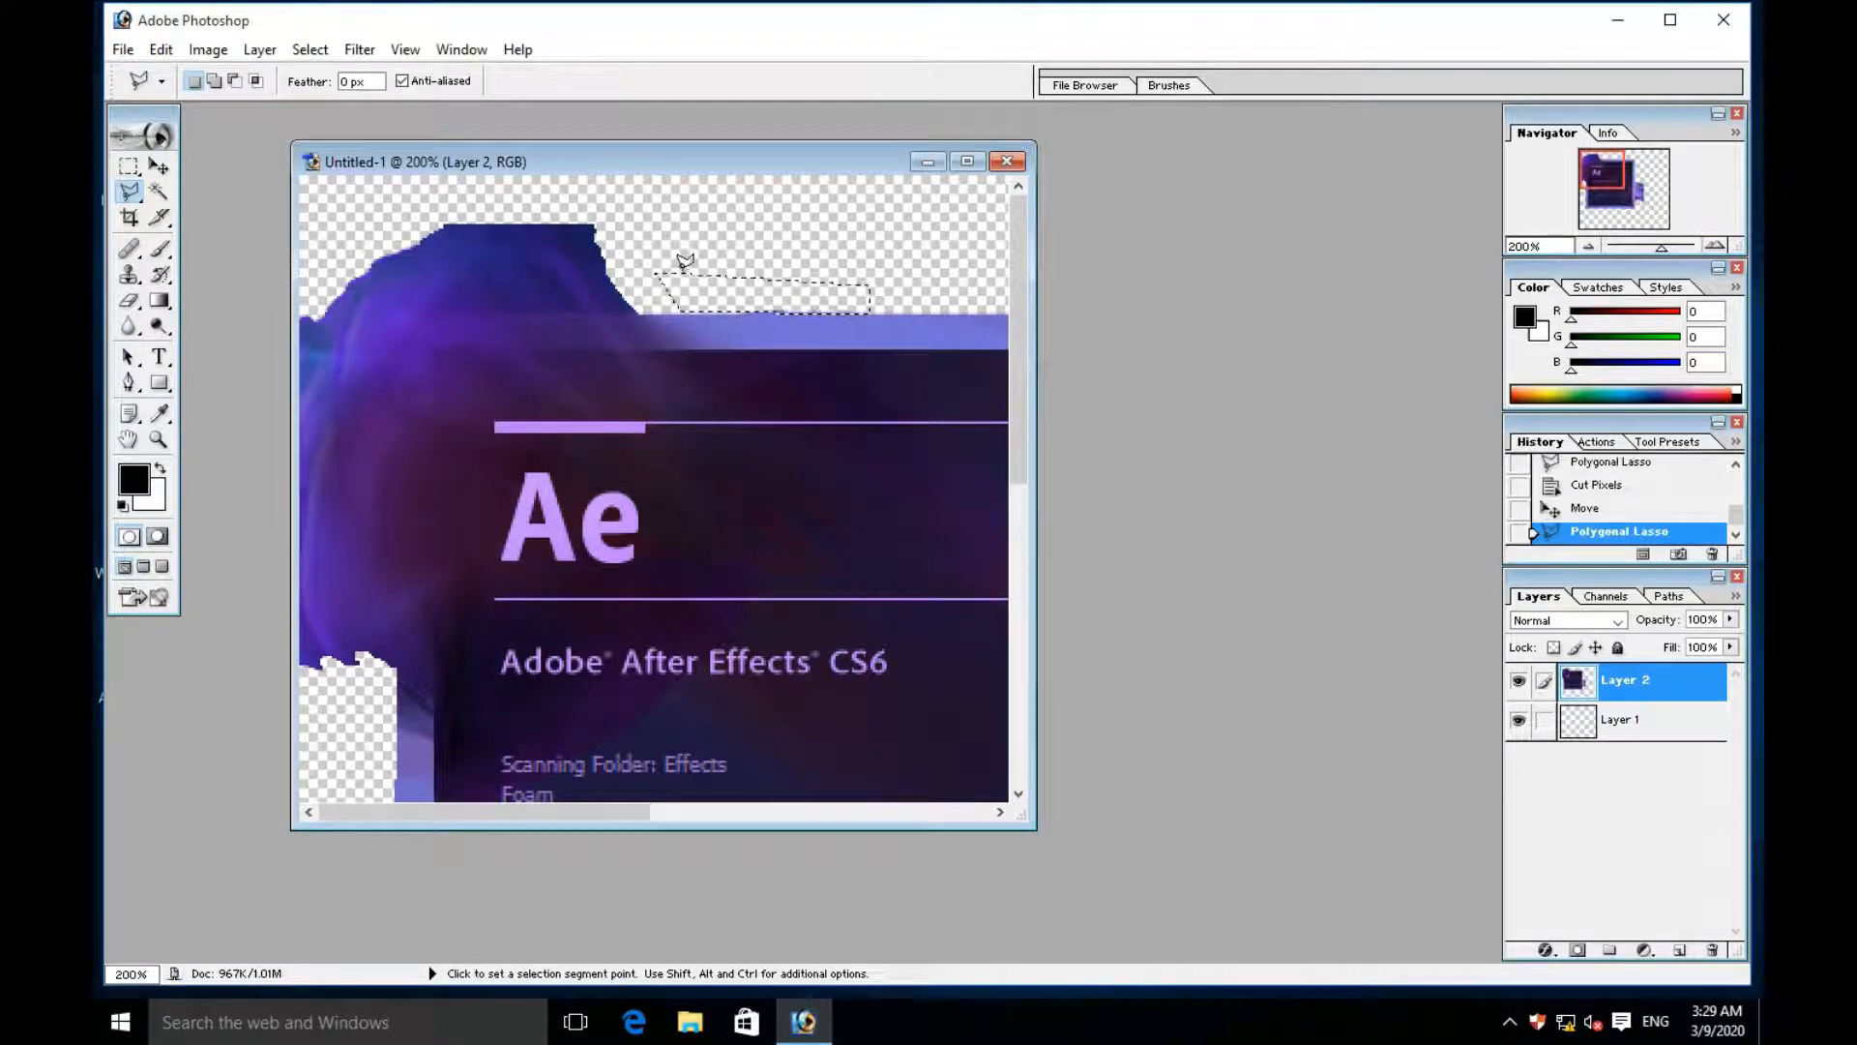
key(ctrl+x)
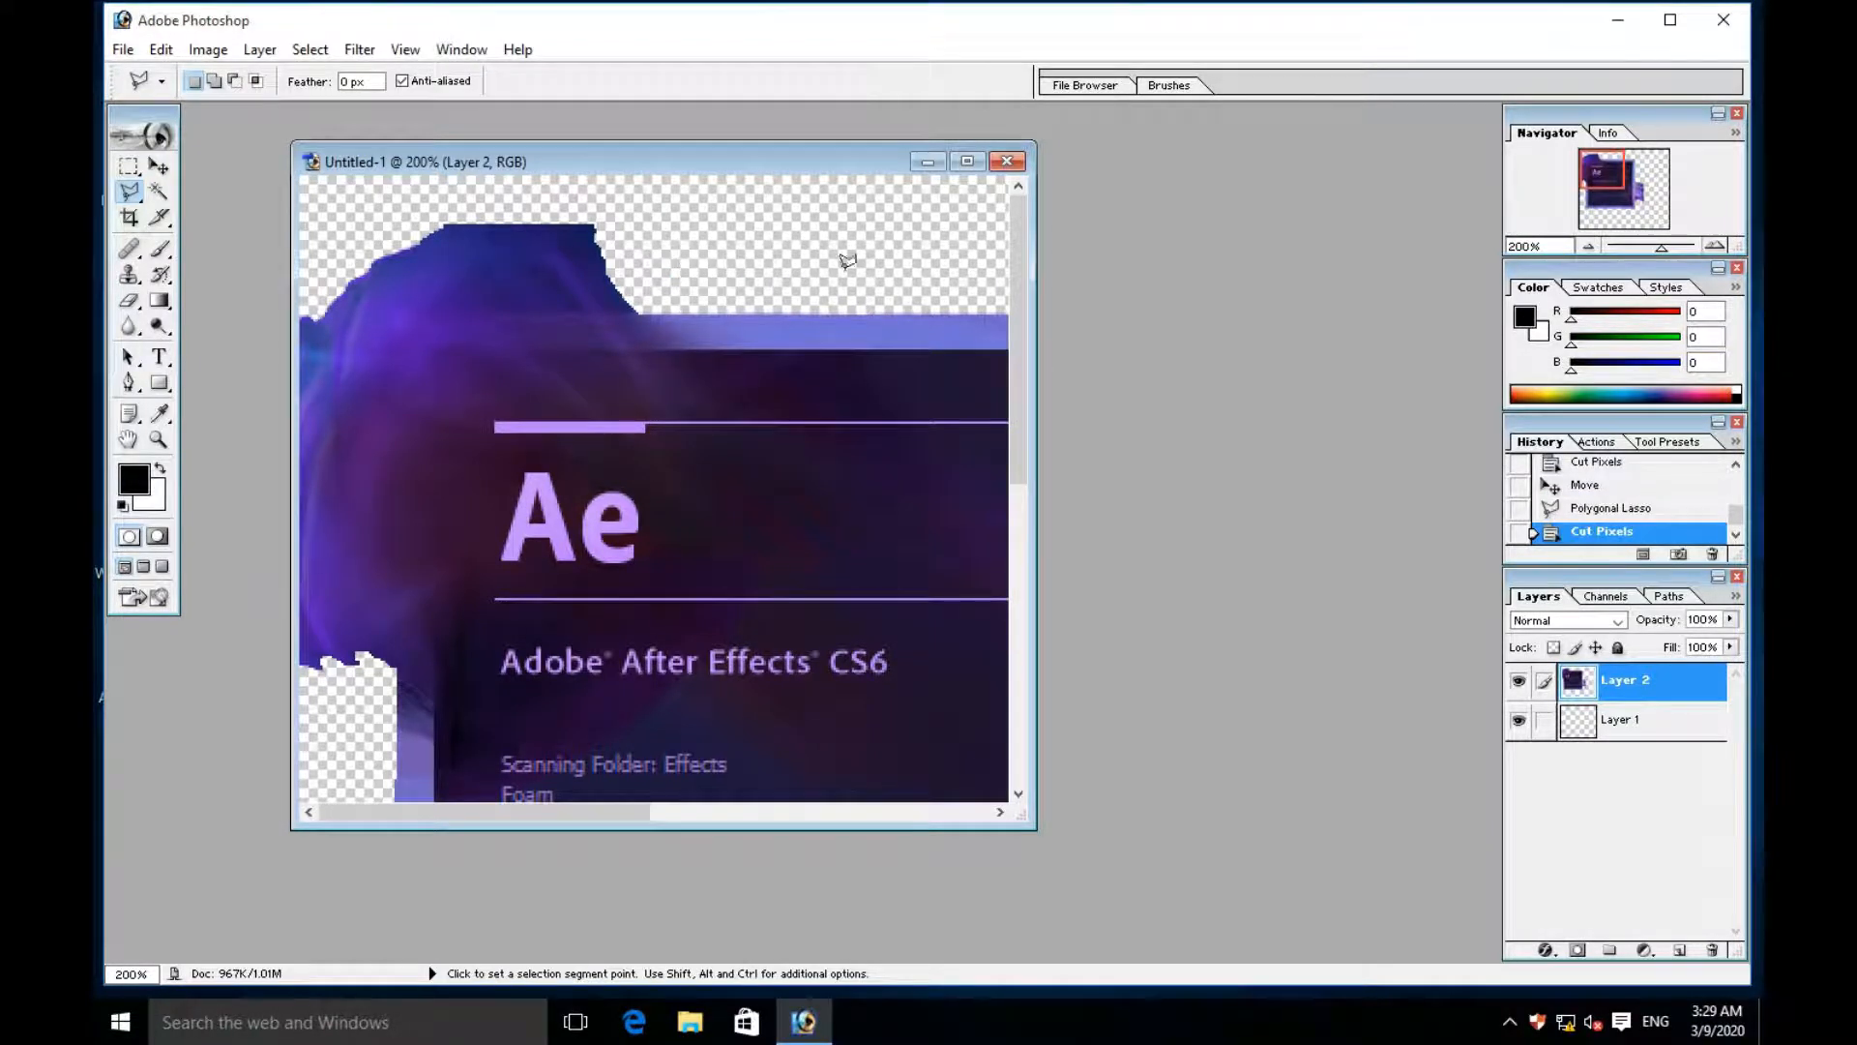
- Cut off the sharp upper right corner of the upper-left smoke with a triangular Polygonal Lasso selection
scroll(860, 276, down, 1)
scroll(860, 276, down, 2)
scroll(763, 329, up, 2)
click(664, 261)
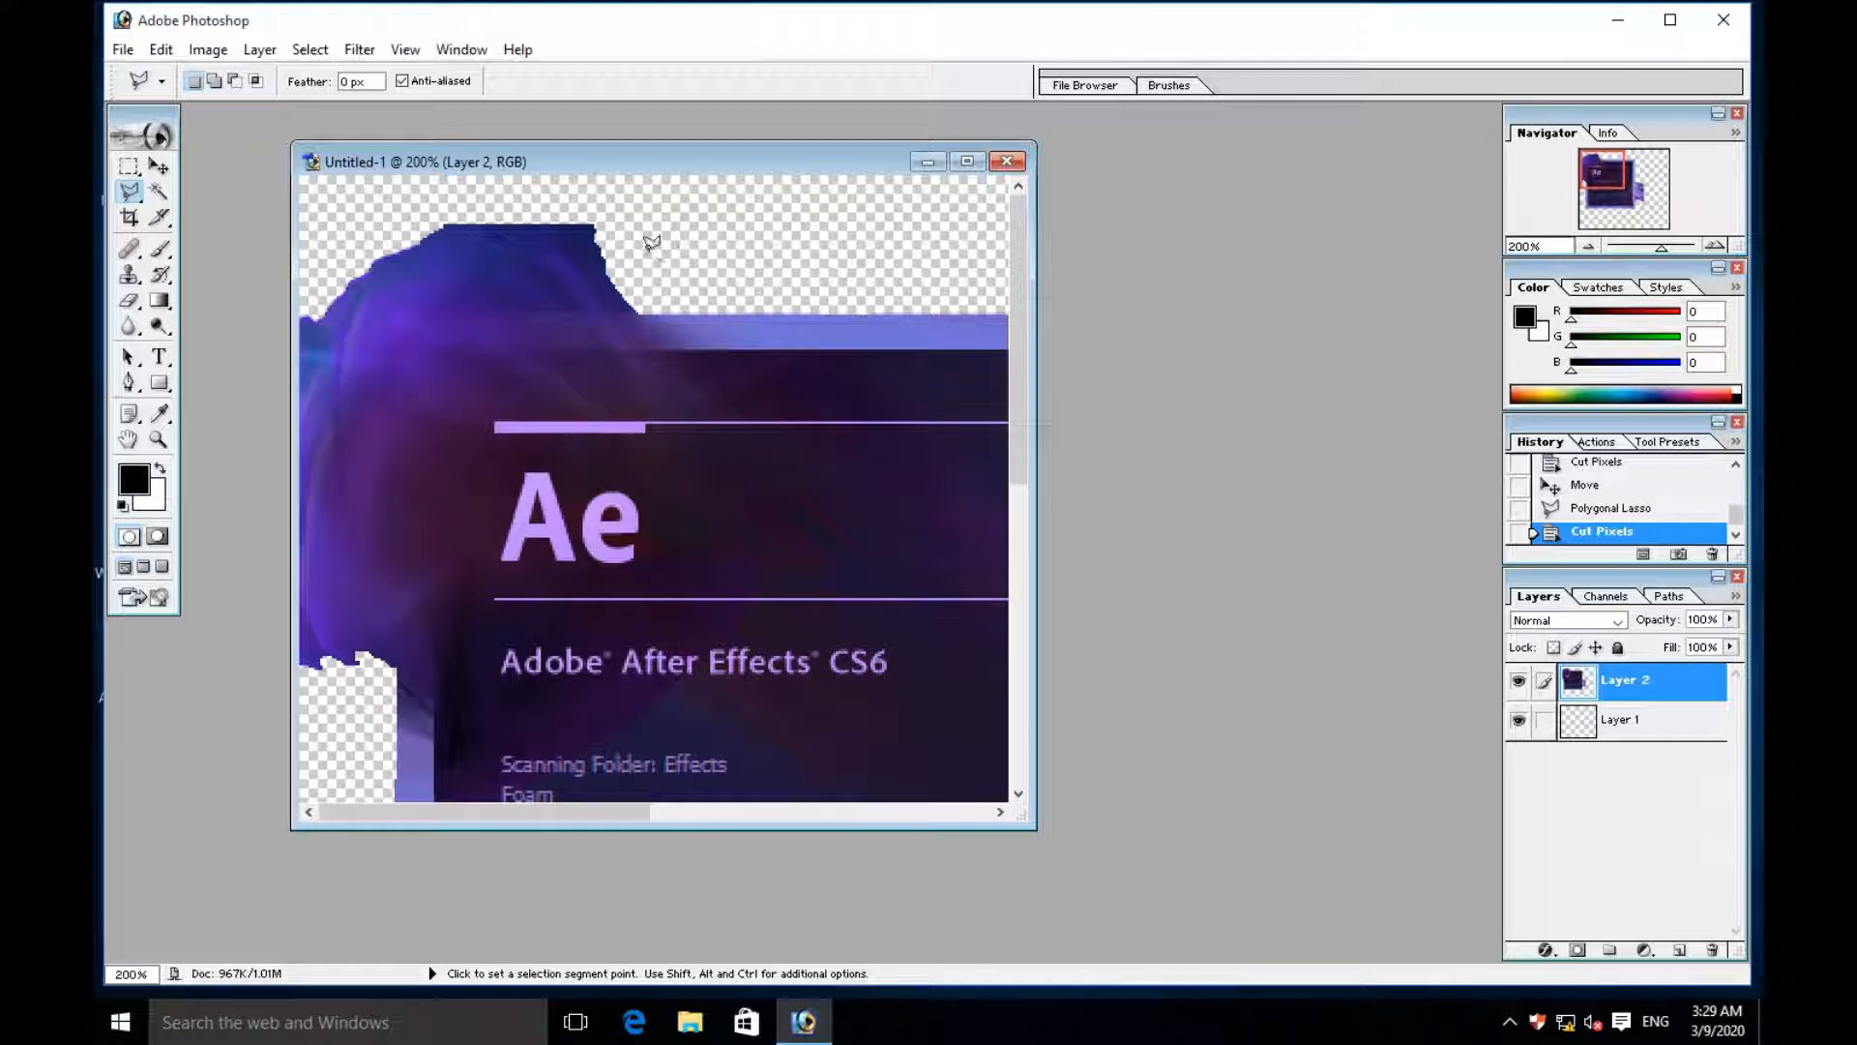
click(461, 197)
click(742, 193)
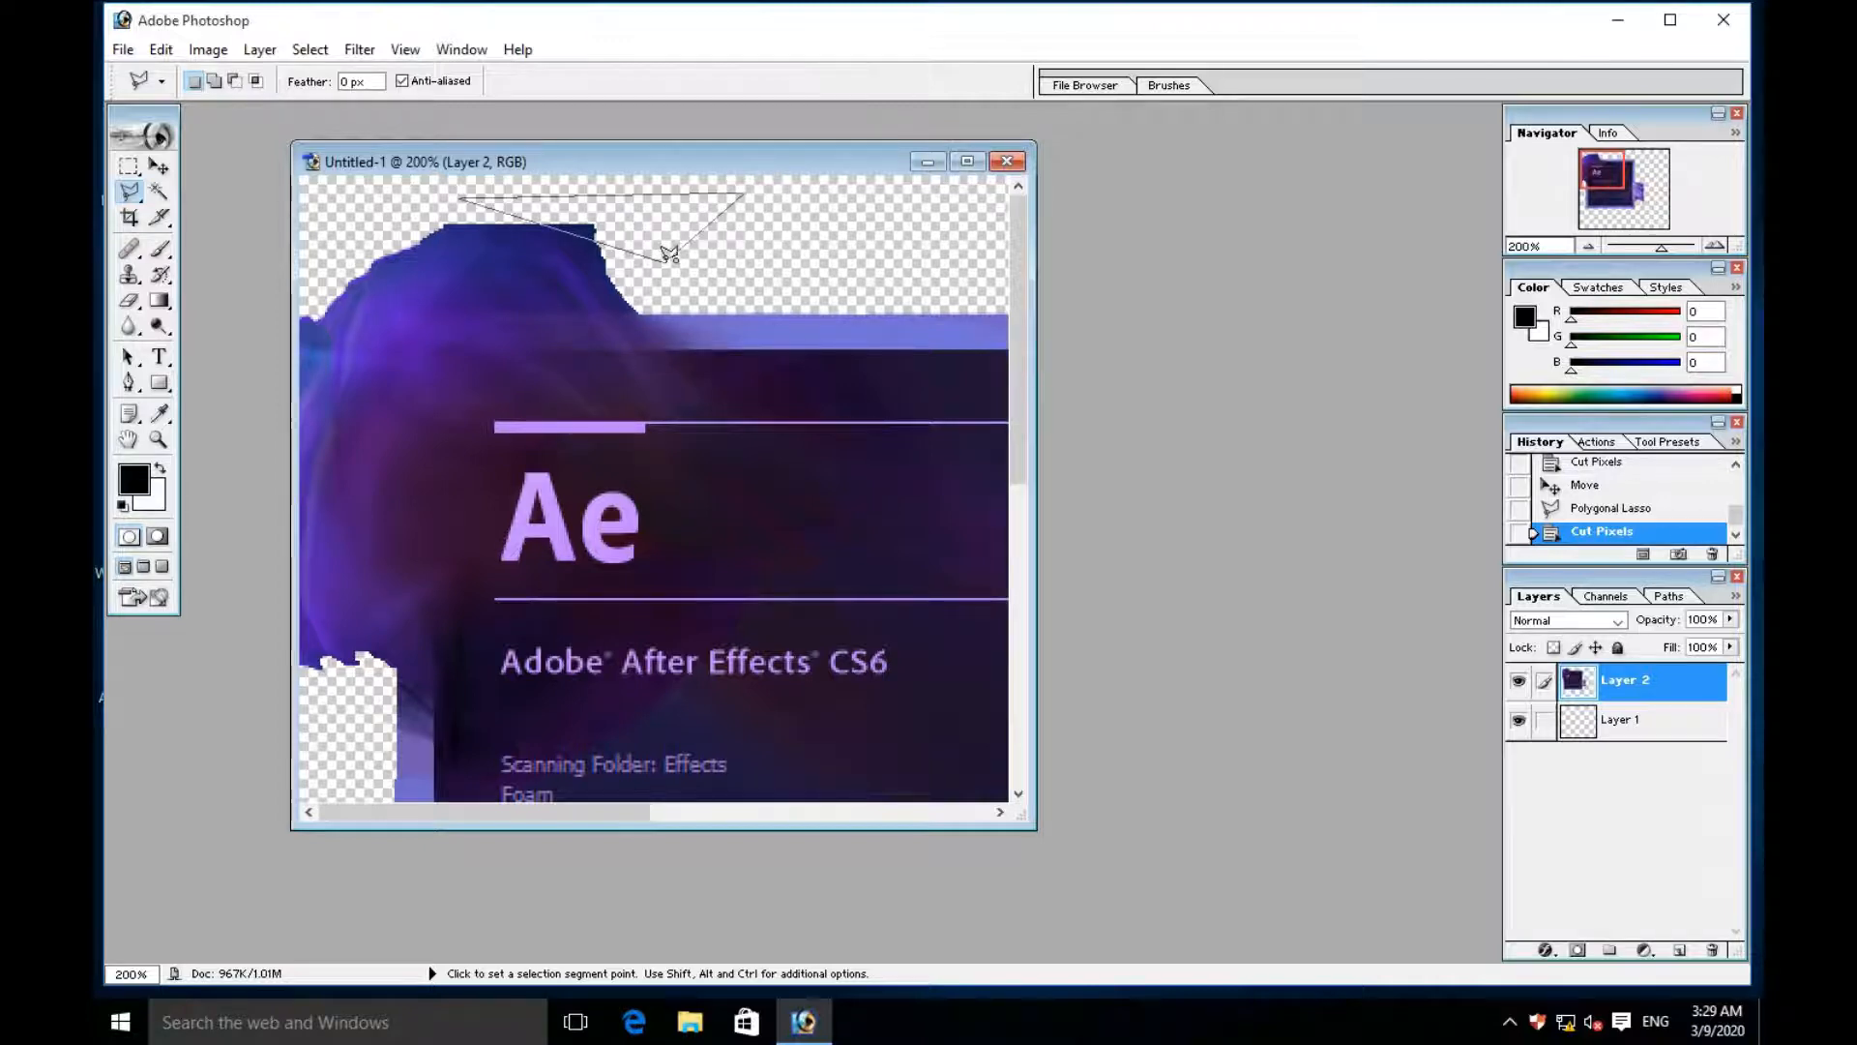
double_click(667, 258)
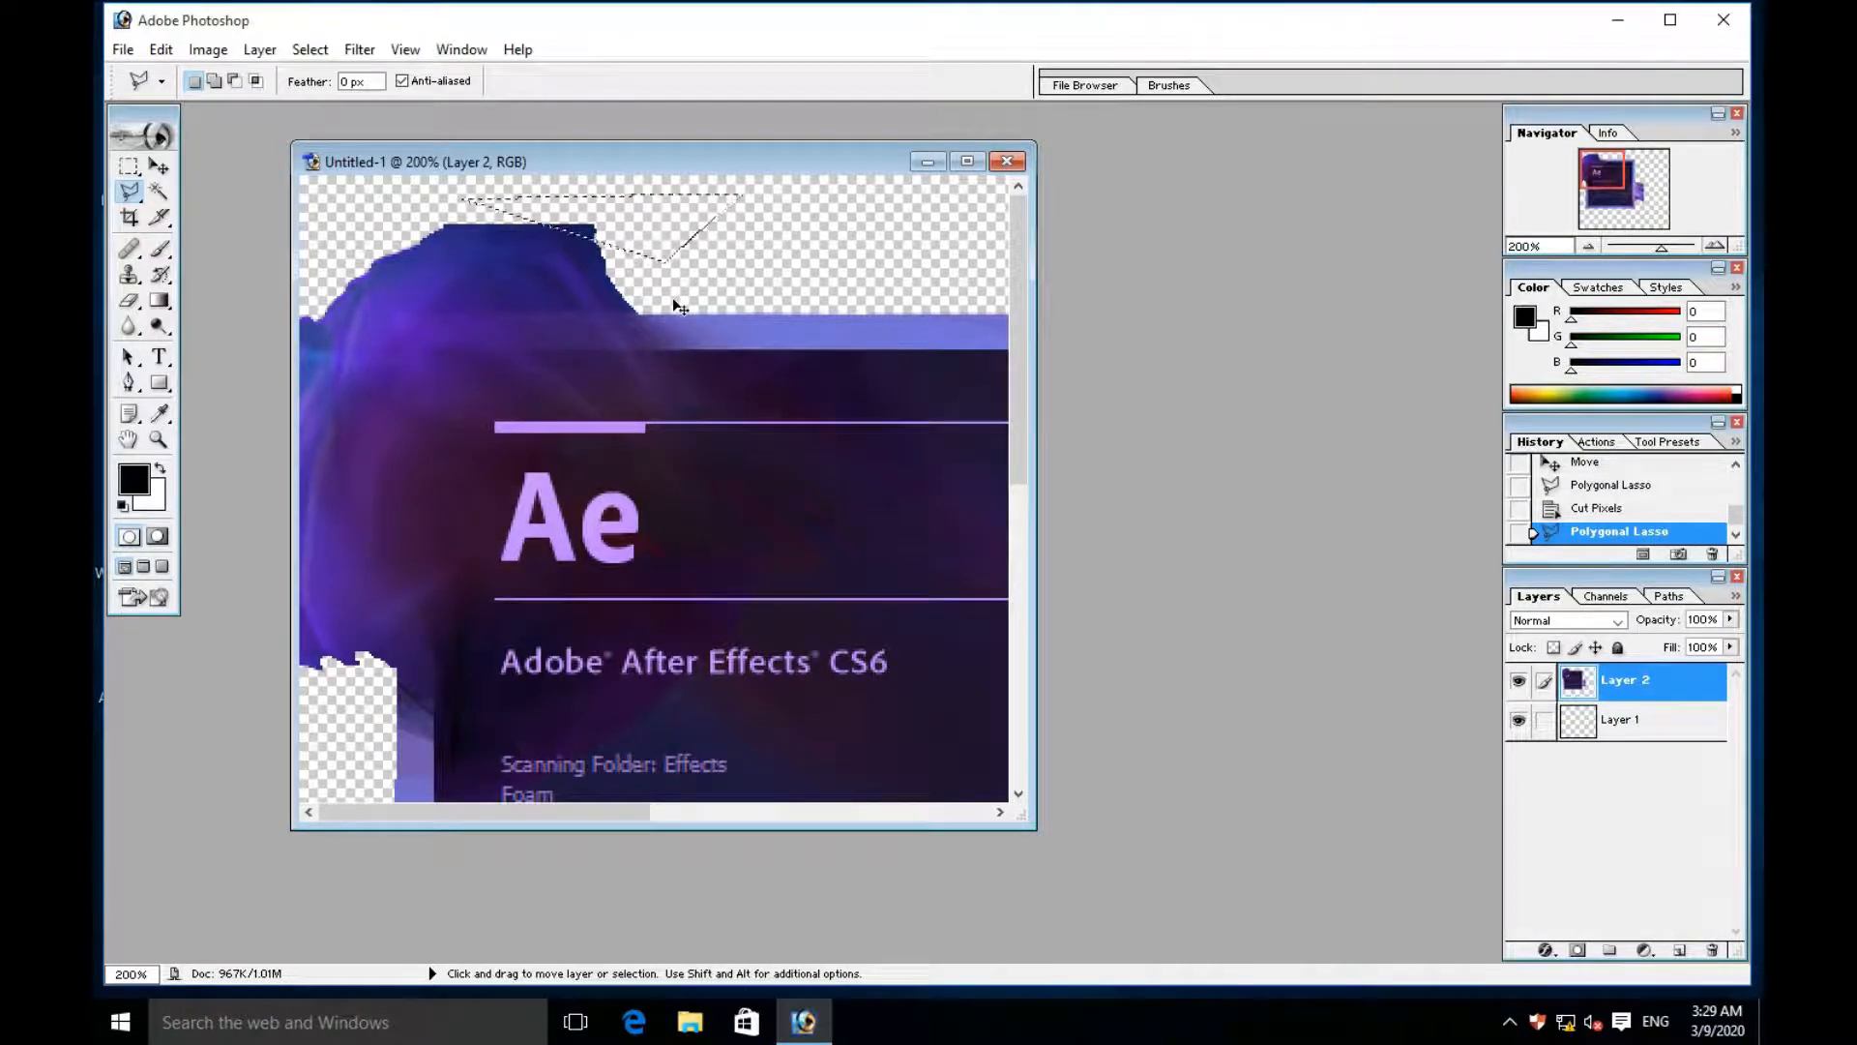
key(ctrl+x)
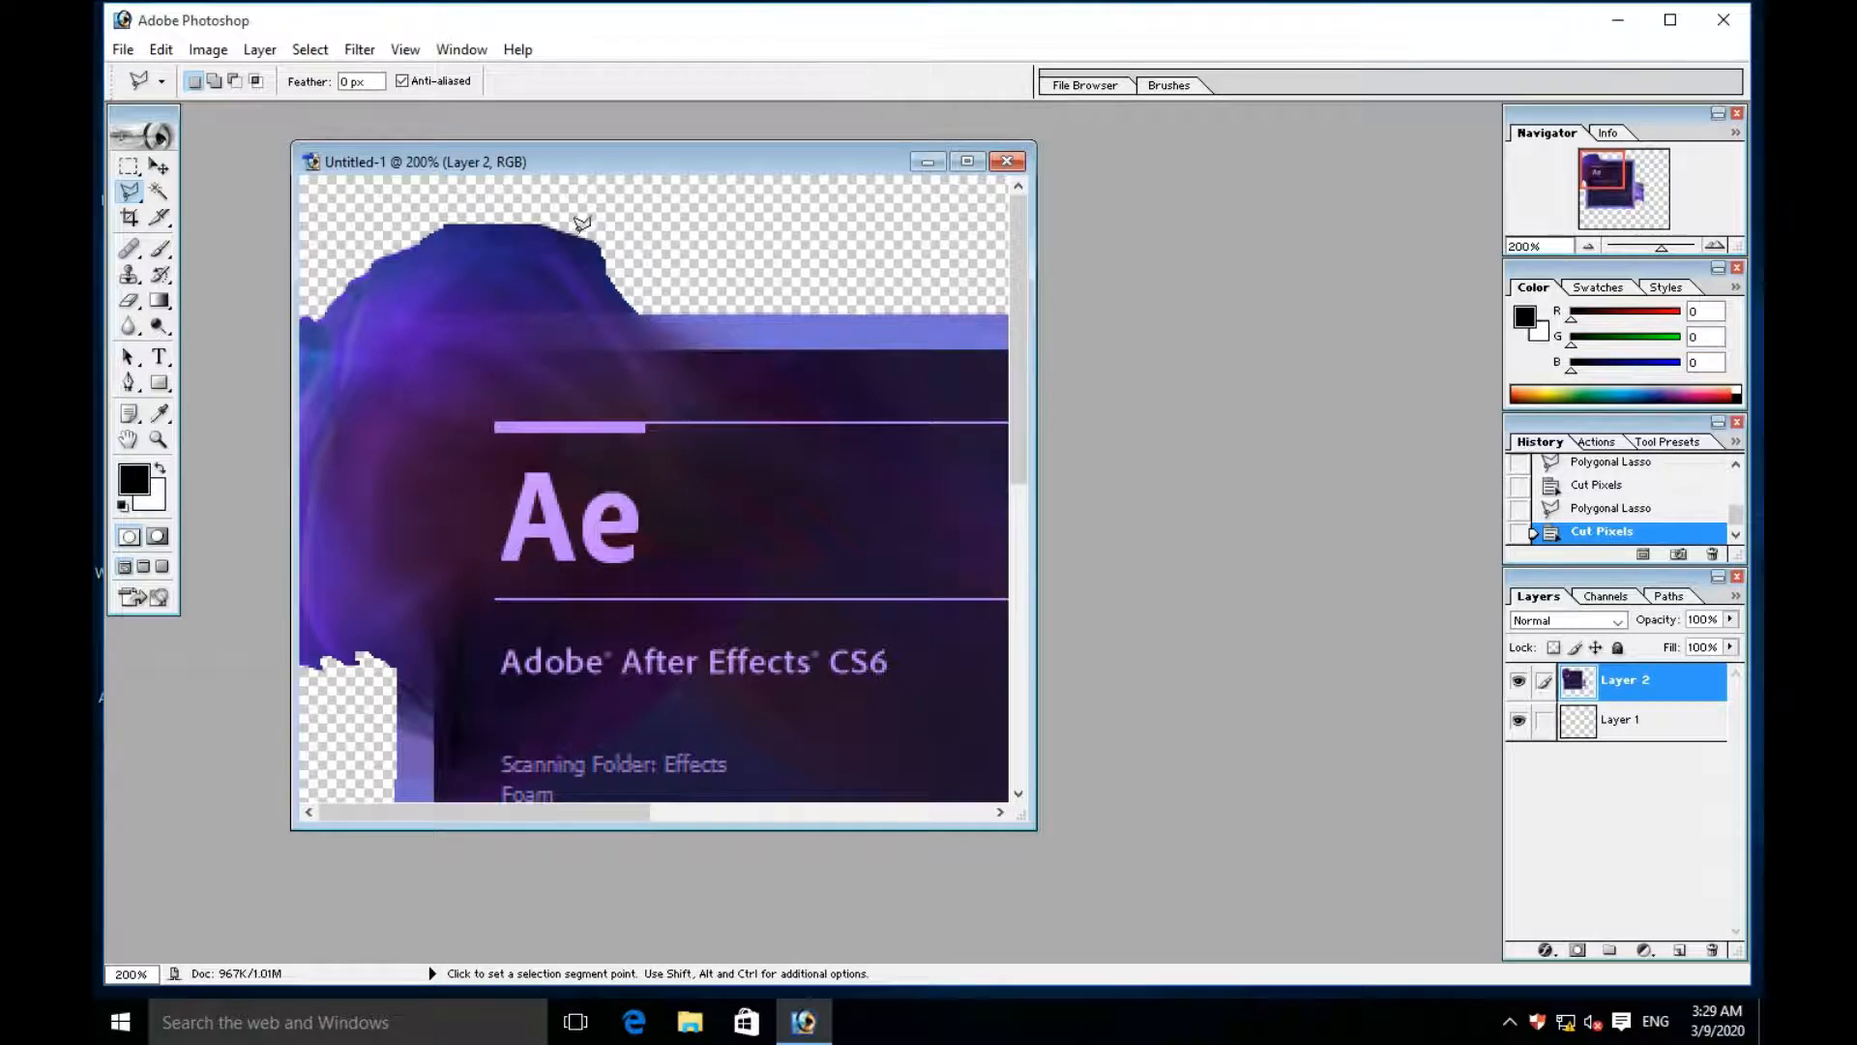
- Trim the straight outer edge of the upper-left smoke, cutting away its outer corners with the Polygonal Lasso
click(160, 167)
mouse_move(504, 489)
mouse_down()
mouse_move(749, 408)
mouse_move(675, 435)
mouse_up()
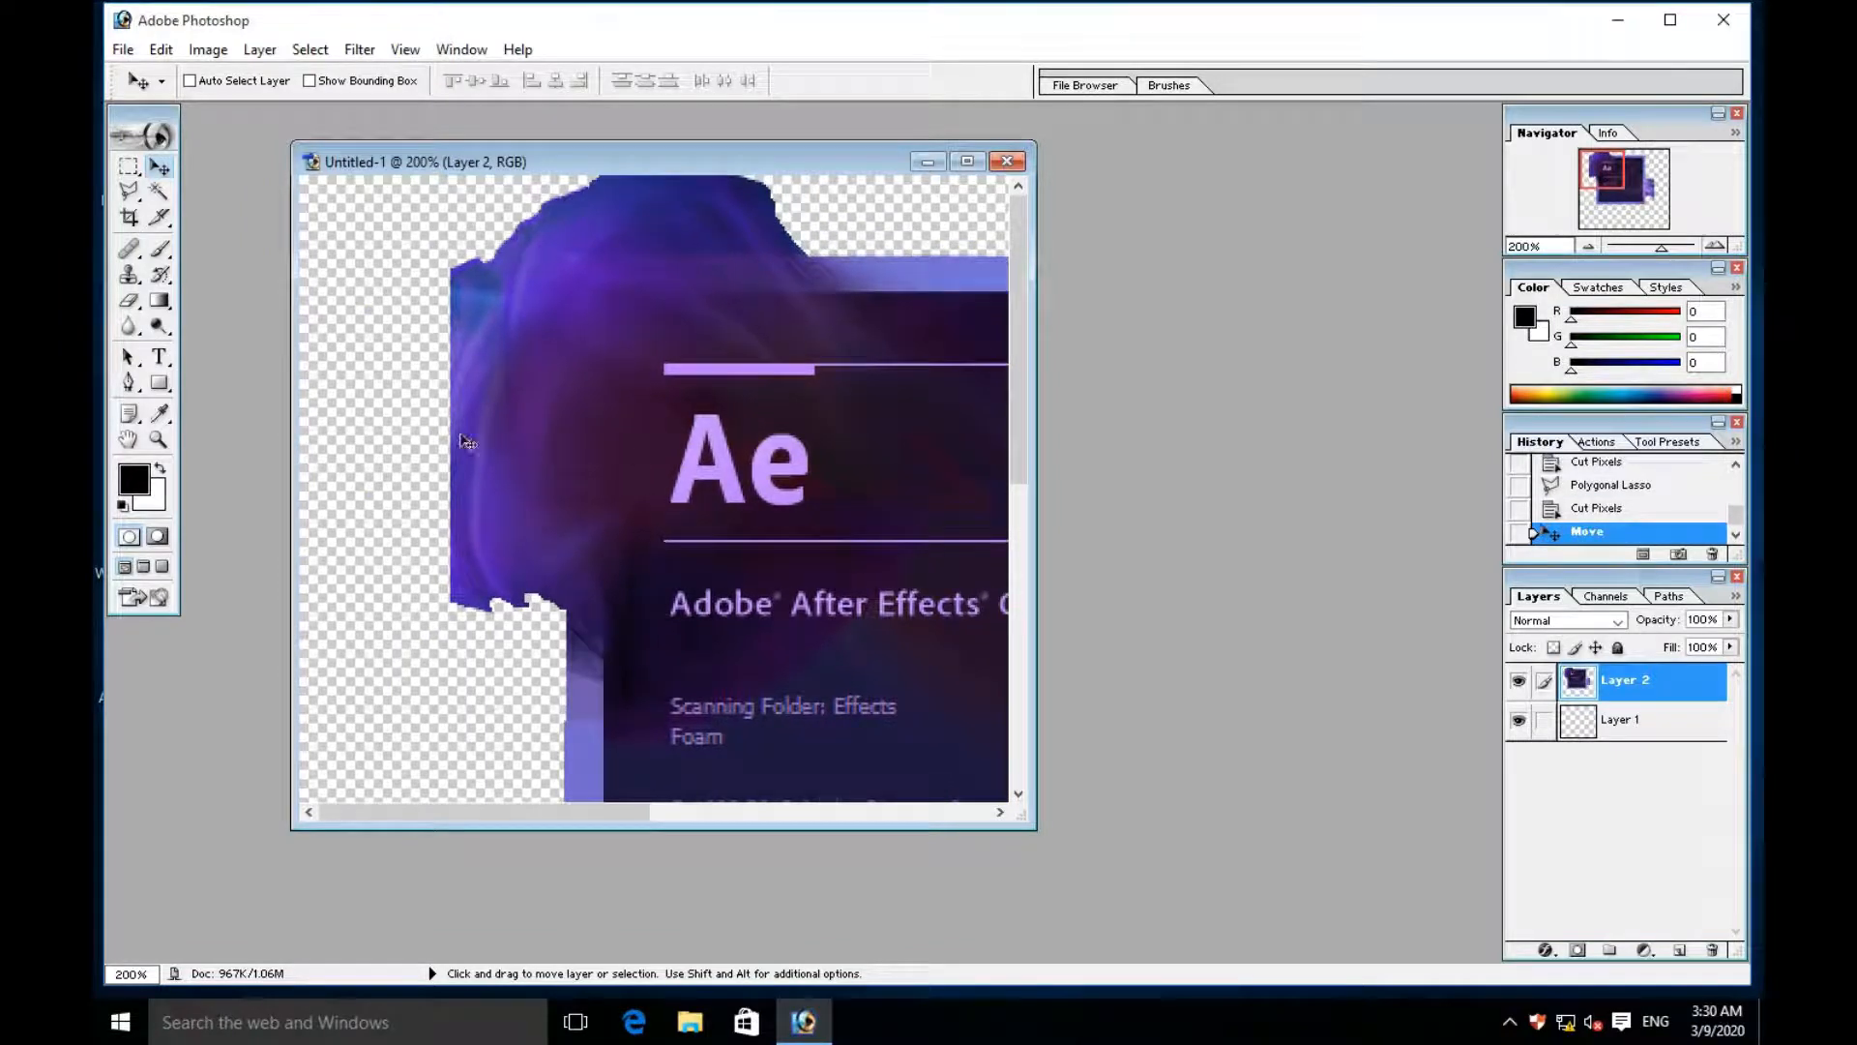
click(127, 193)
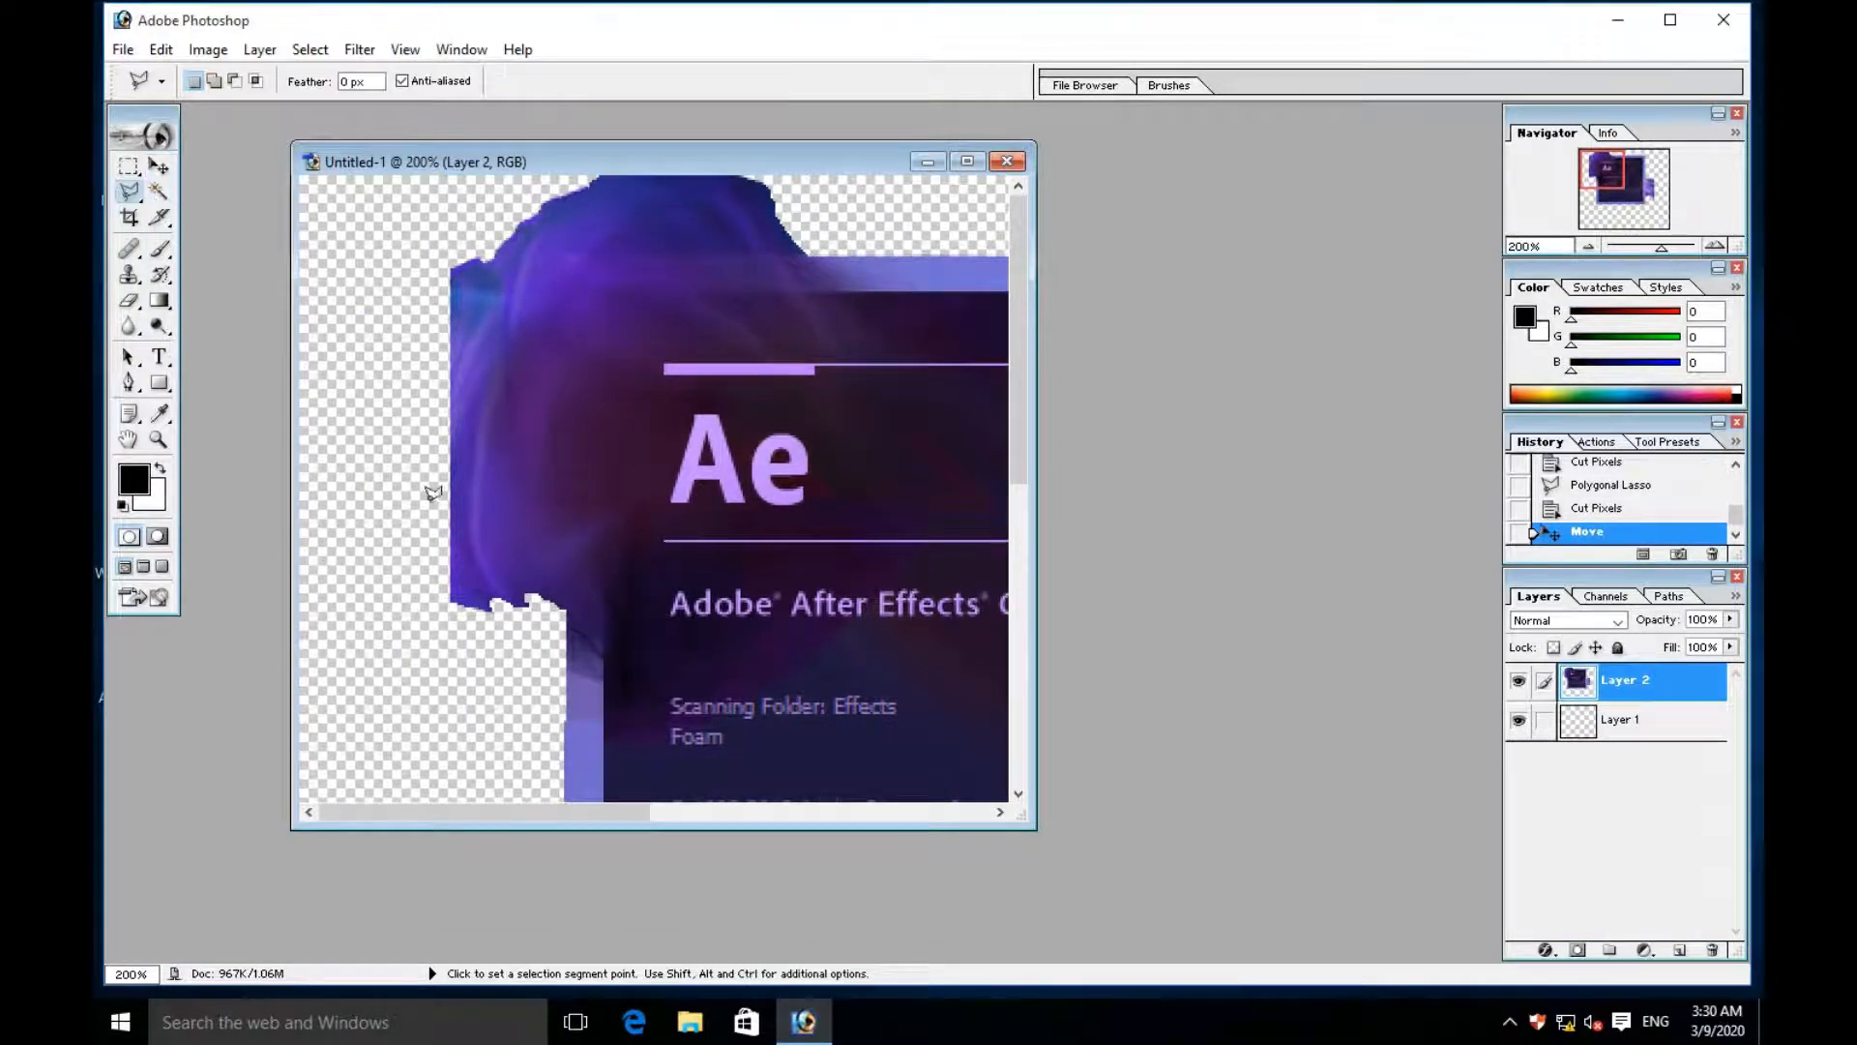
click(490, 694)
click(433, 392)
click(487, 242)
click(339, 264)
click(401, 723)
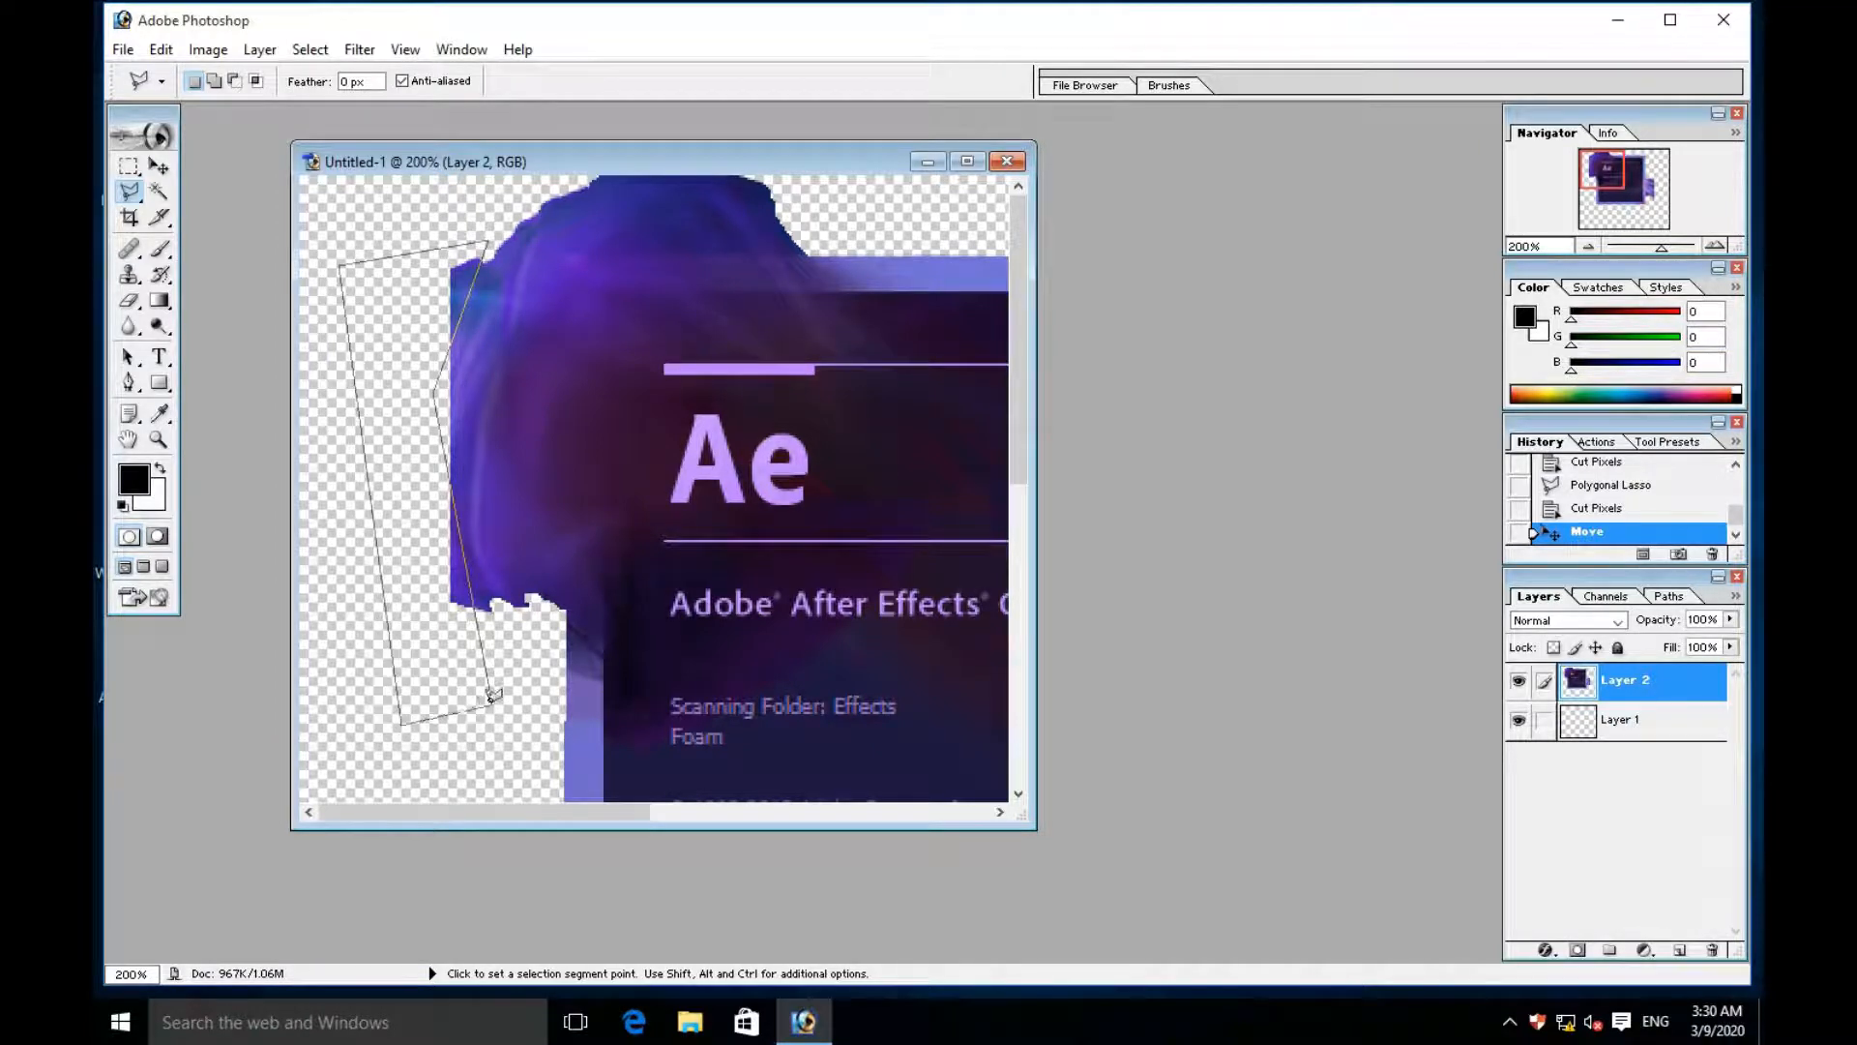
click(490, 692)
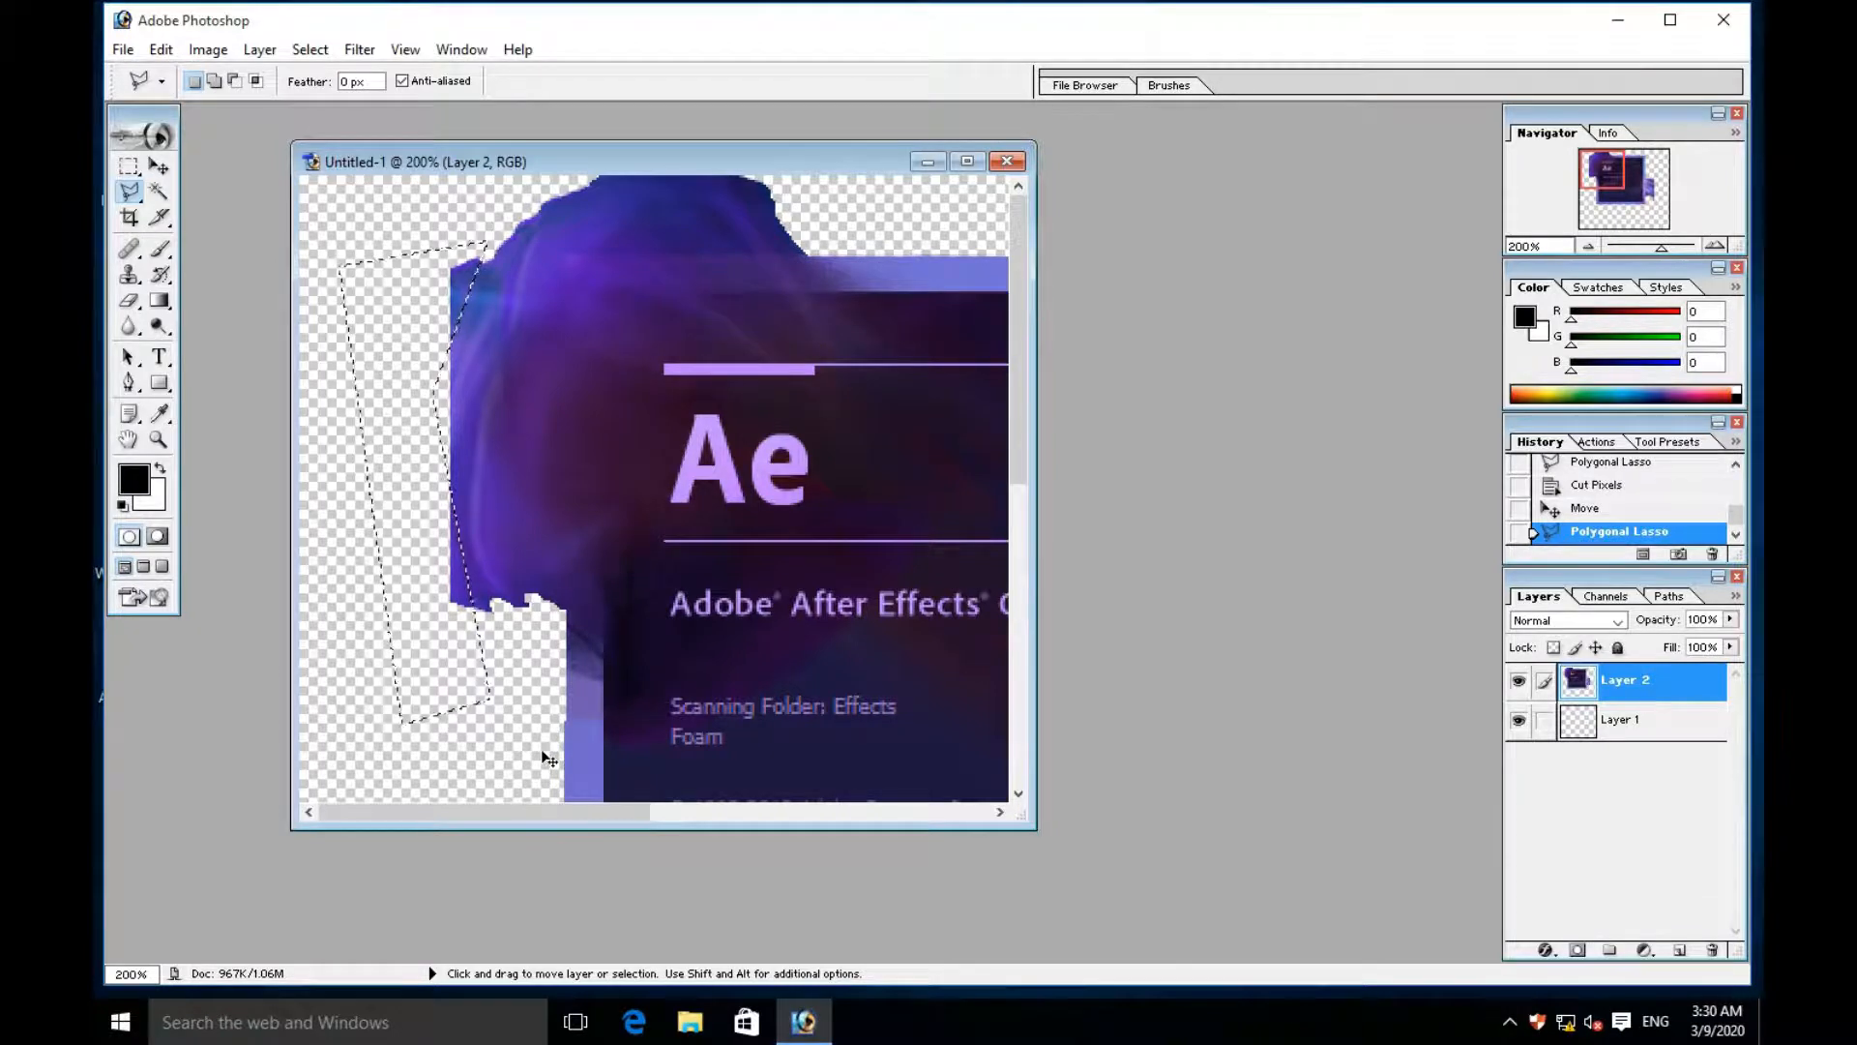
key(ctrl+x)
- Cut off the thin tail hanging from the lower outer corner of the right-hand smoke with the Polygonal Lasso
scroll(664, 630, down, 2)
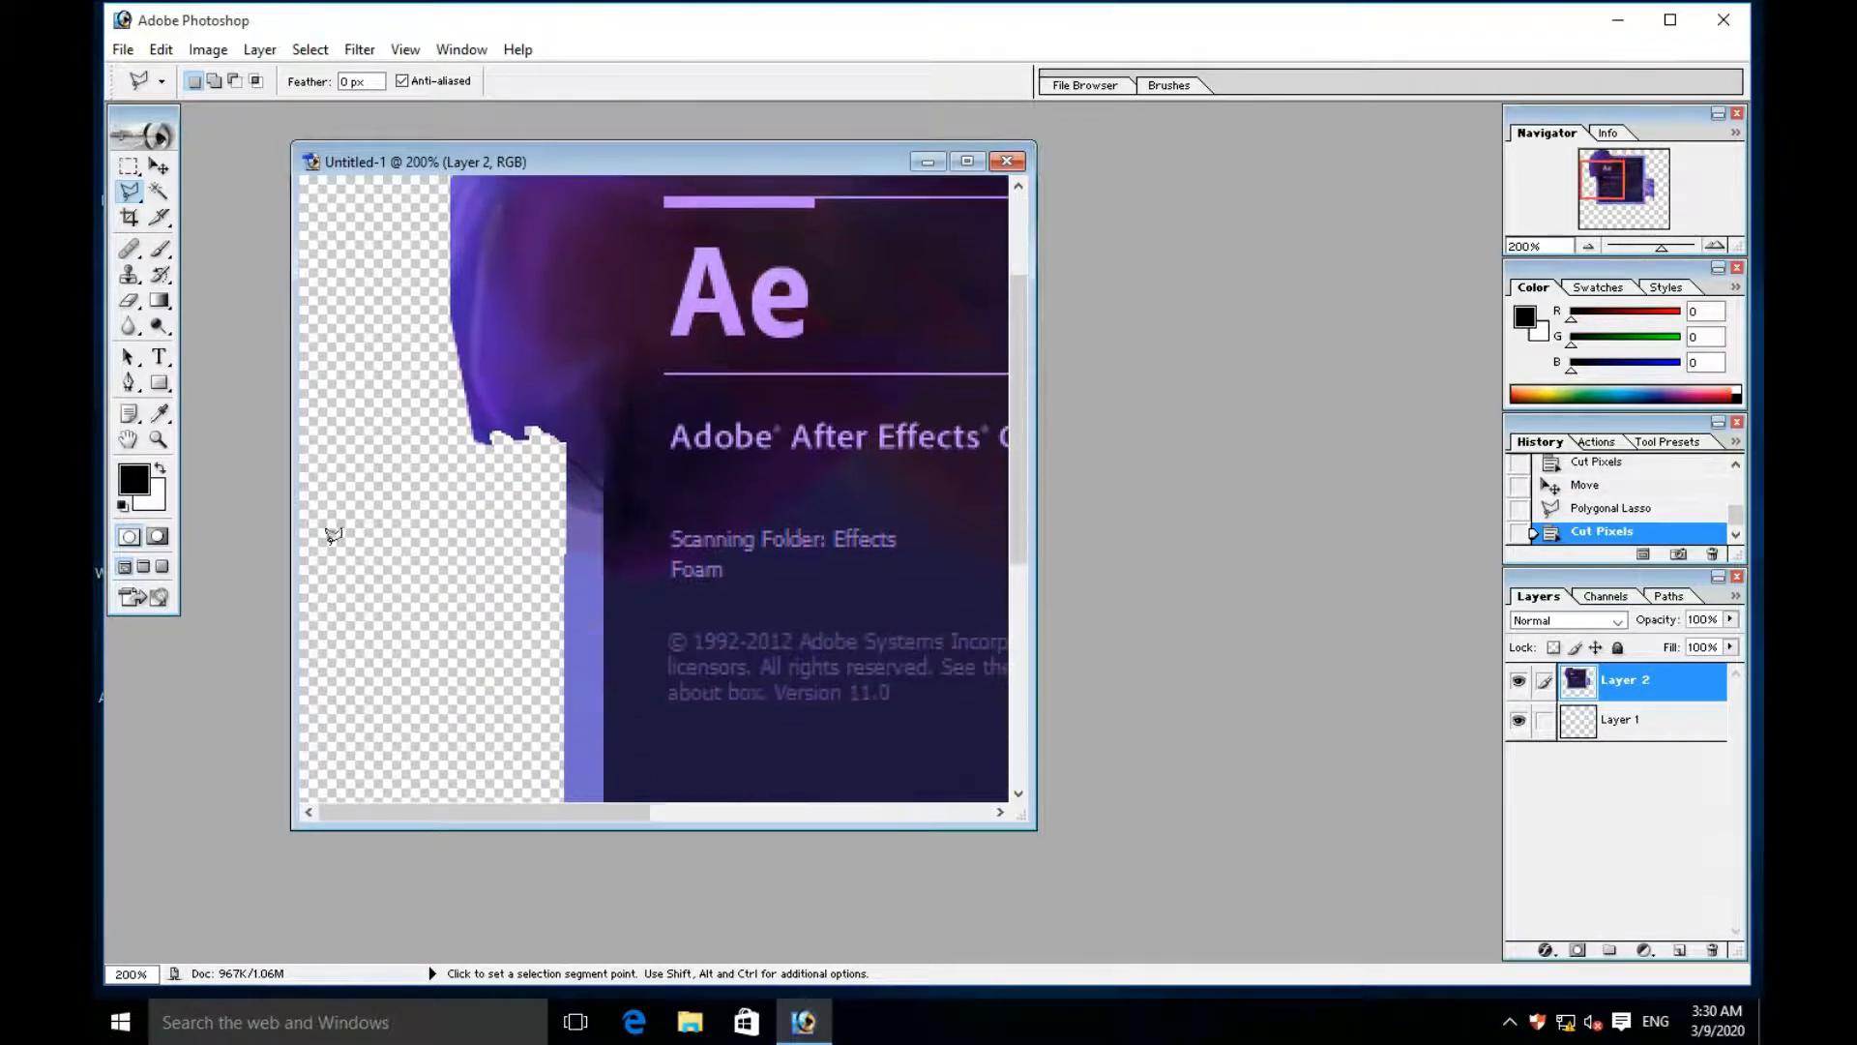
click(159, 166)
drag(865, 564, 462, 501)
drag(748, 682, 571, 610)
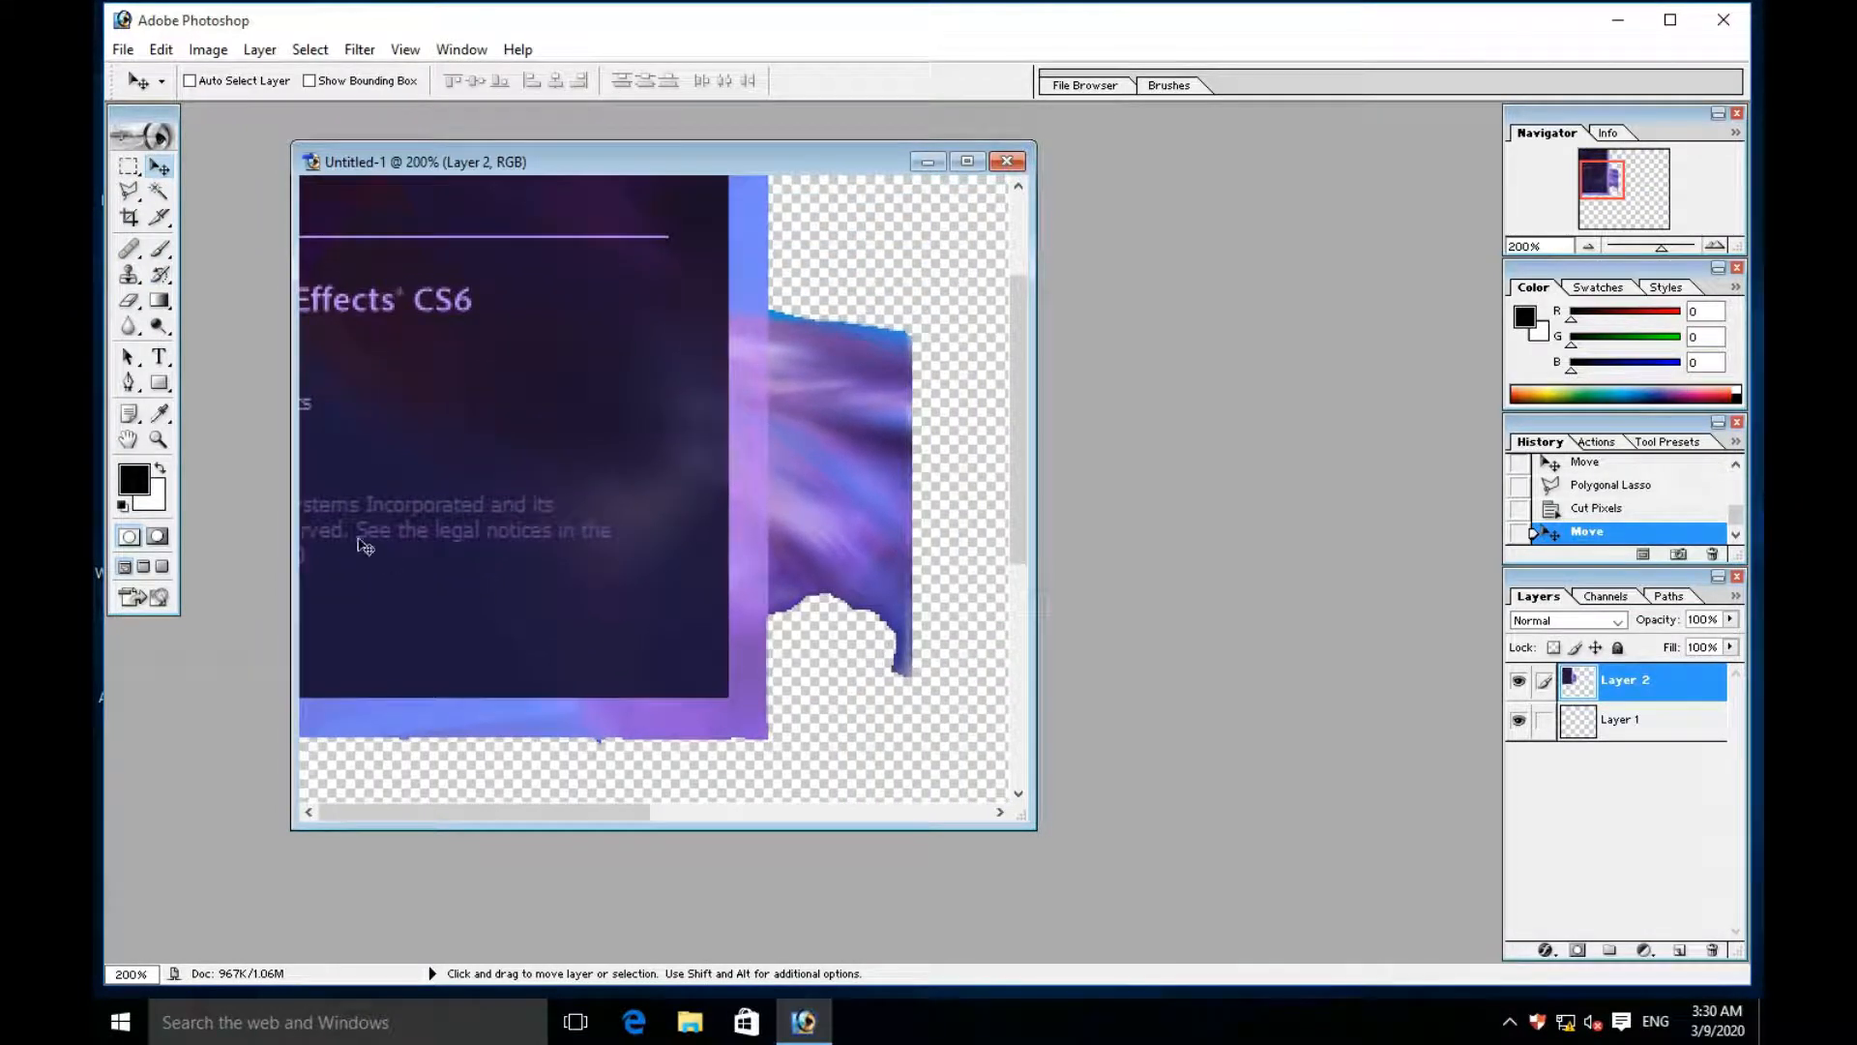
click(129, 190)
click(970, 432)
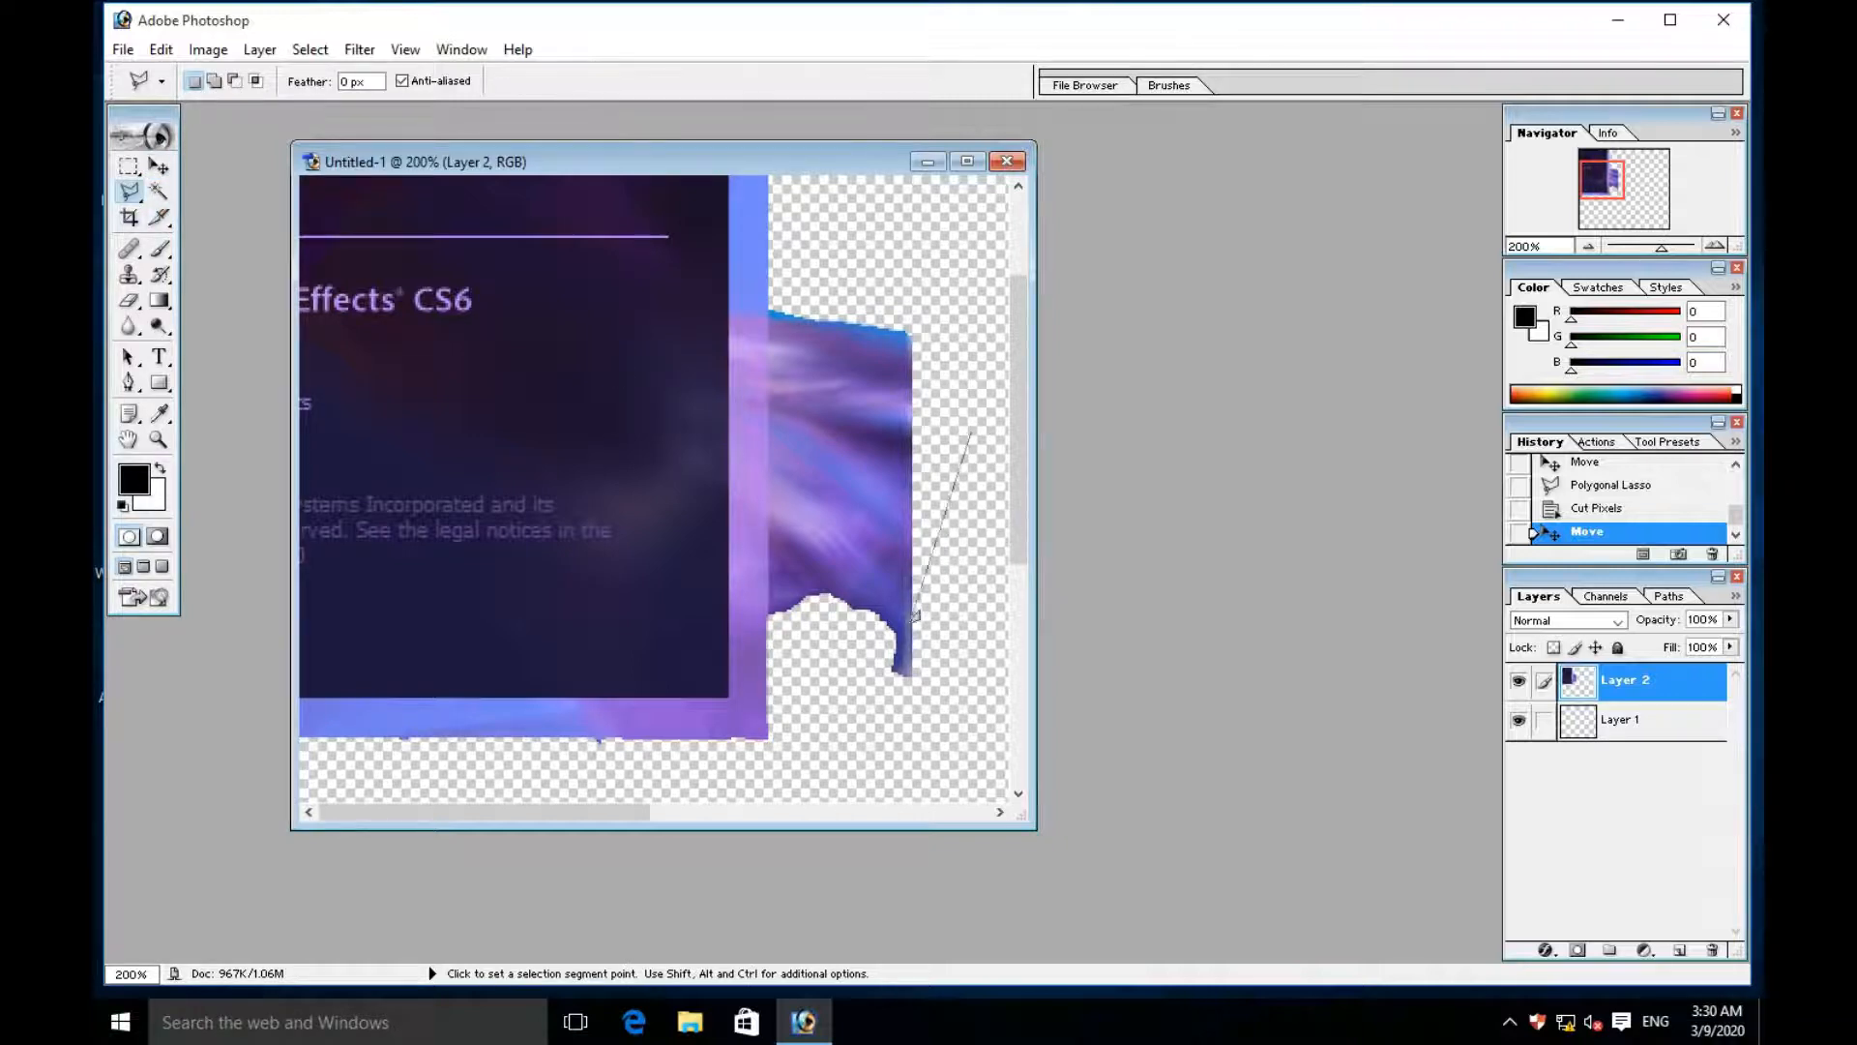
click(843, 708)
click(958, 756)
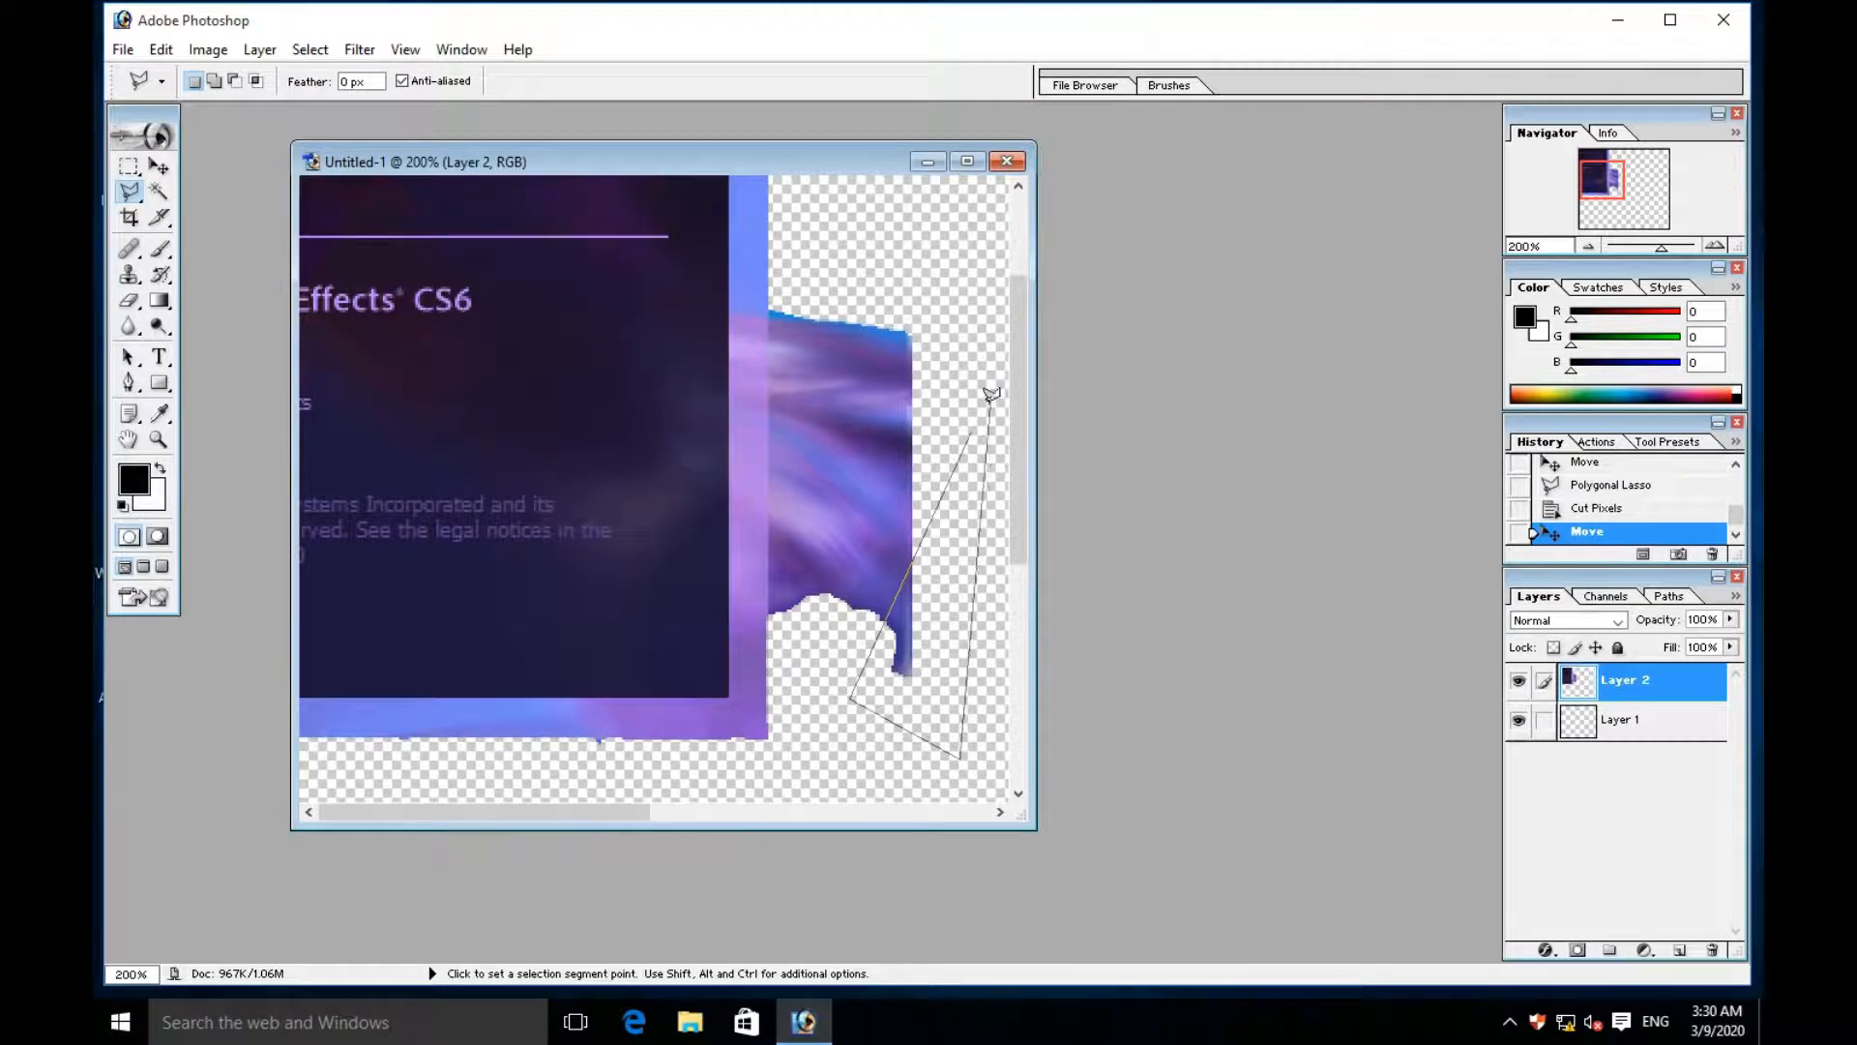
click(969, 438)
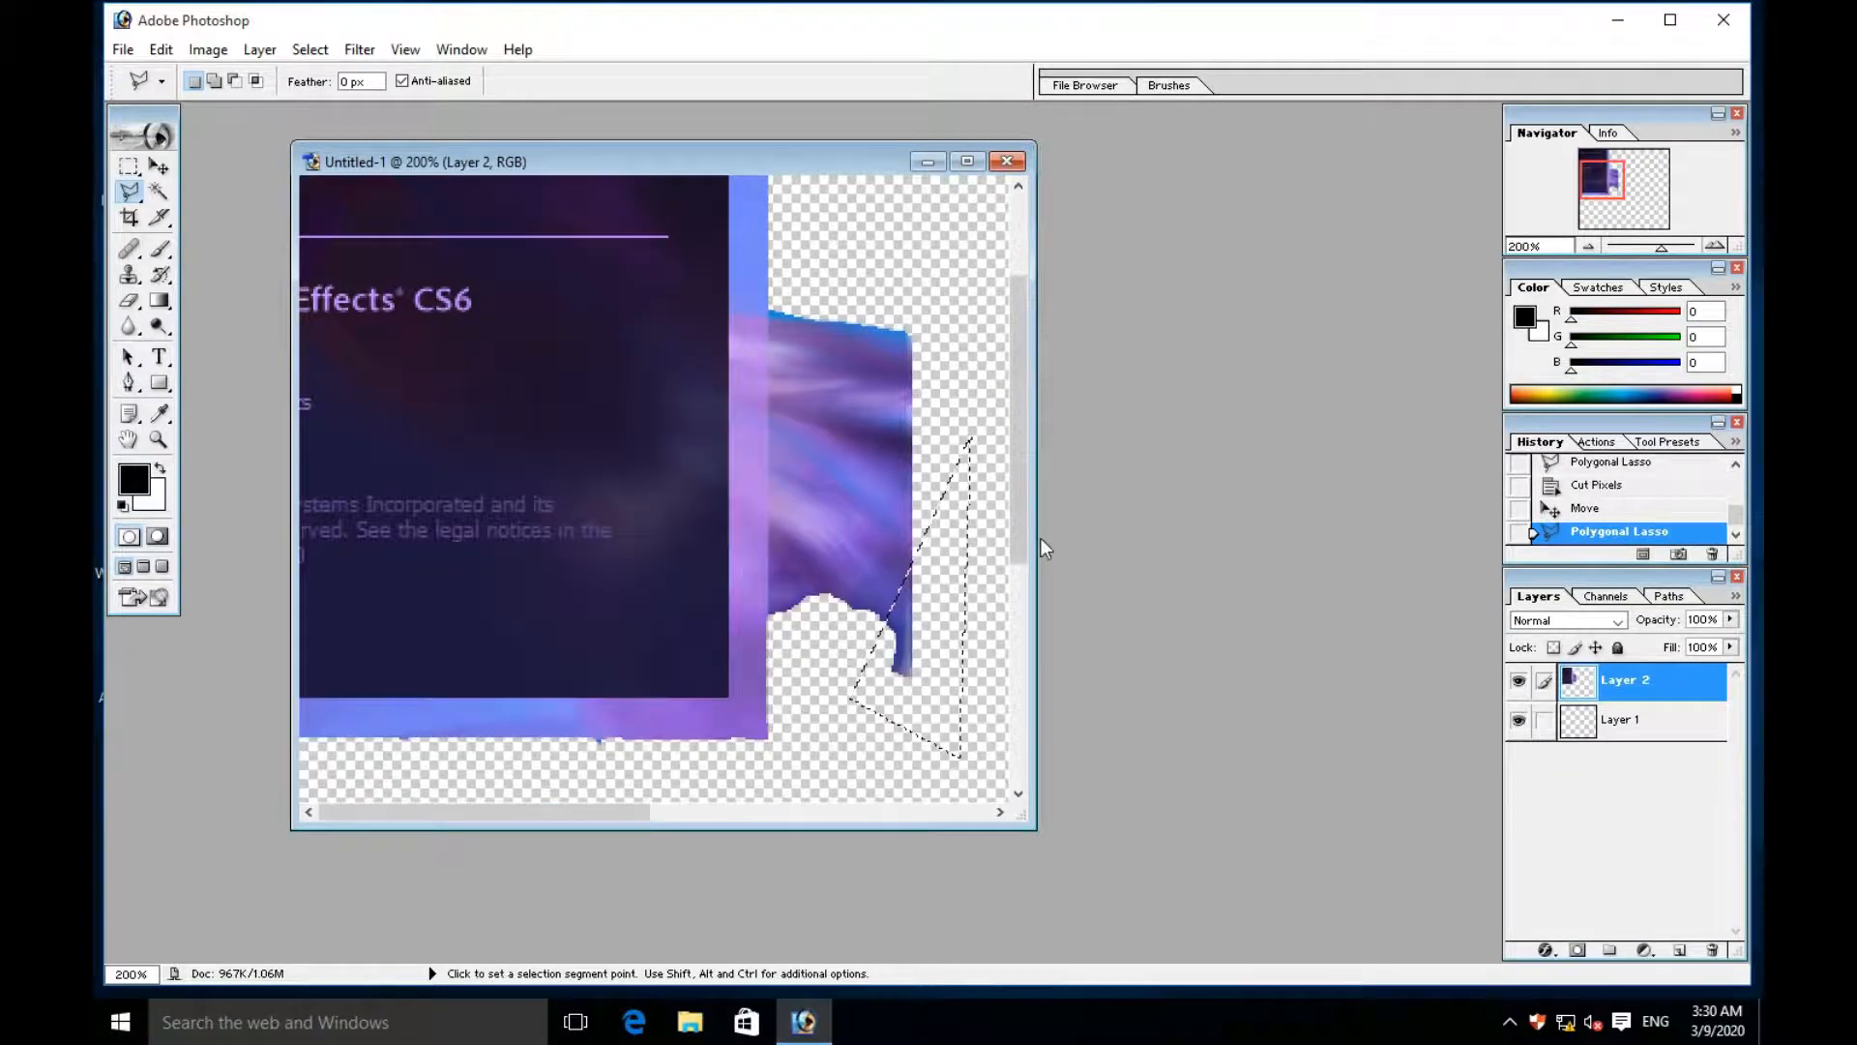
key(ctrl+x)
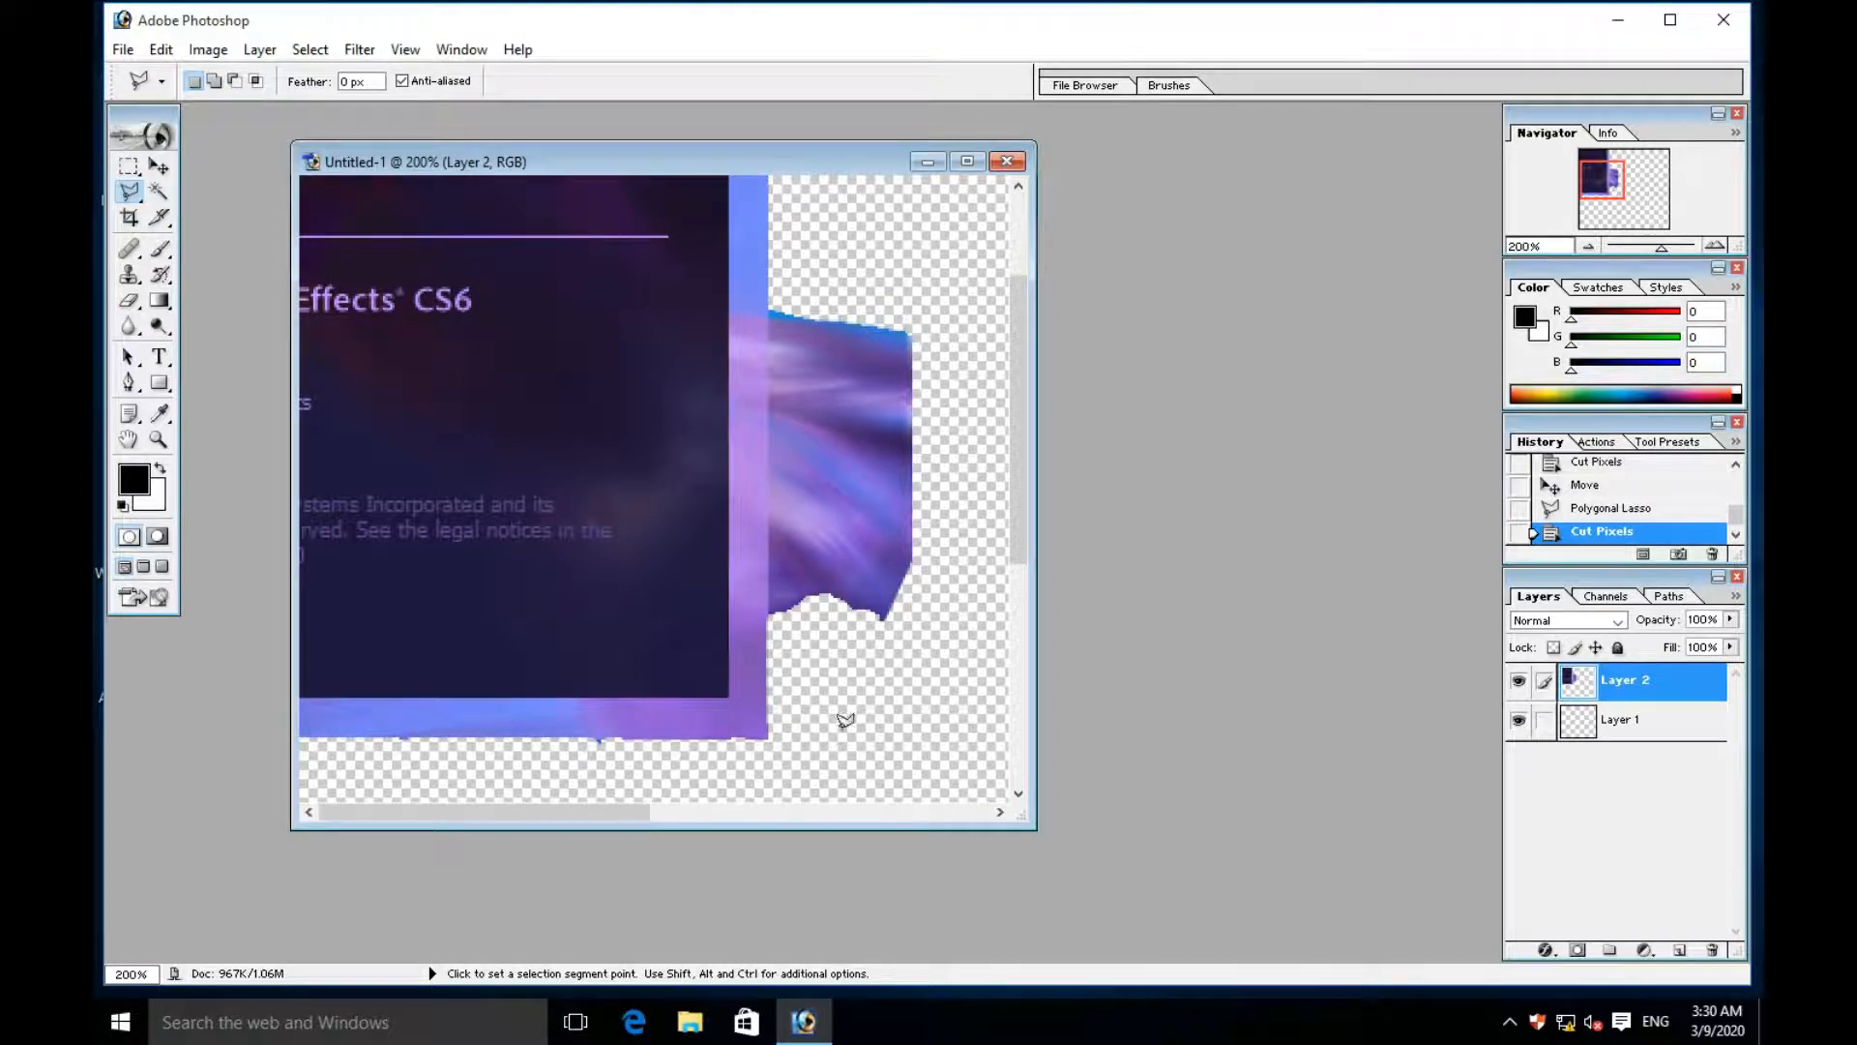
- Cut the leftover specks beneath the frame's bottom edge near its right corner with the Polygonal Lasso
click(893, 726)
click(387, 736)
click(803, 573)
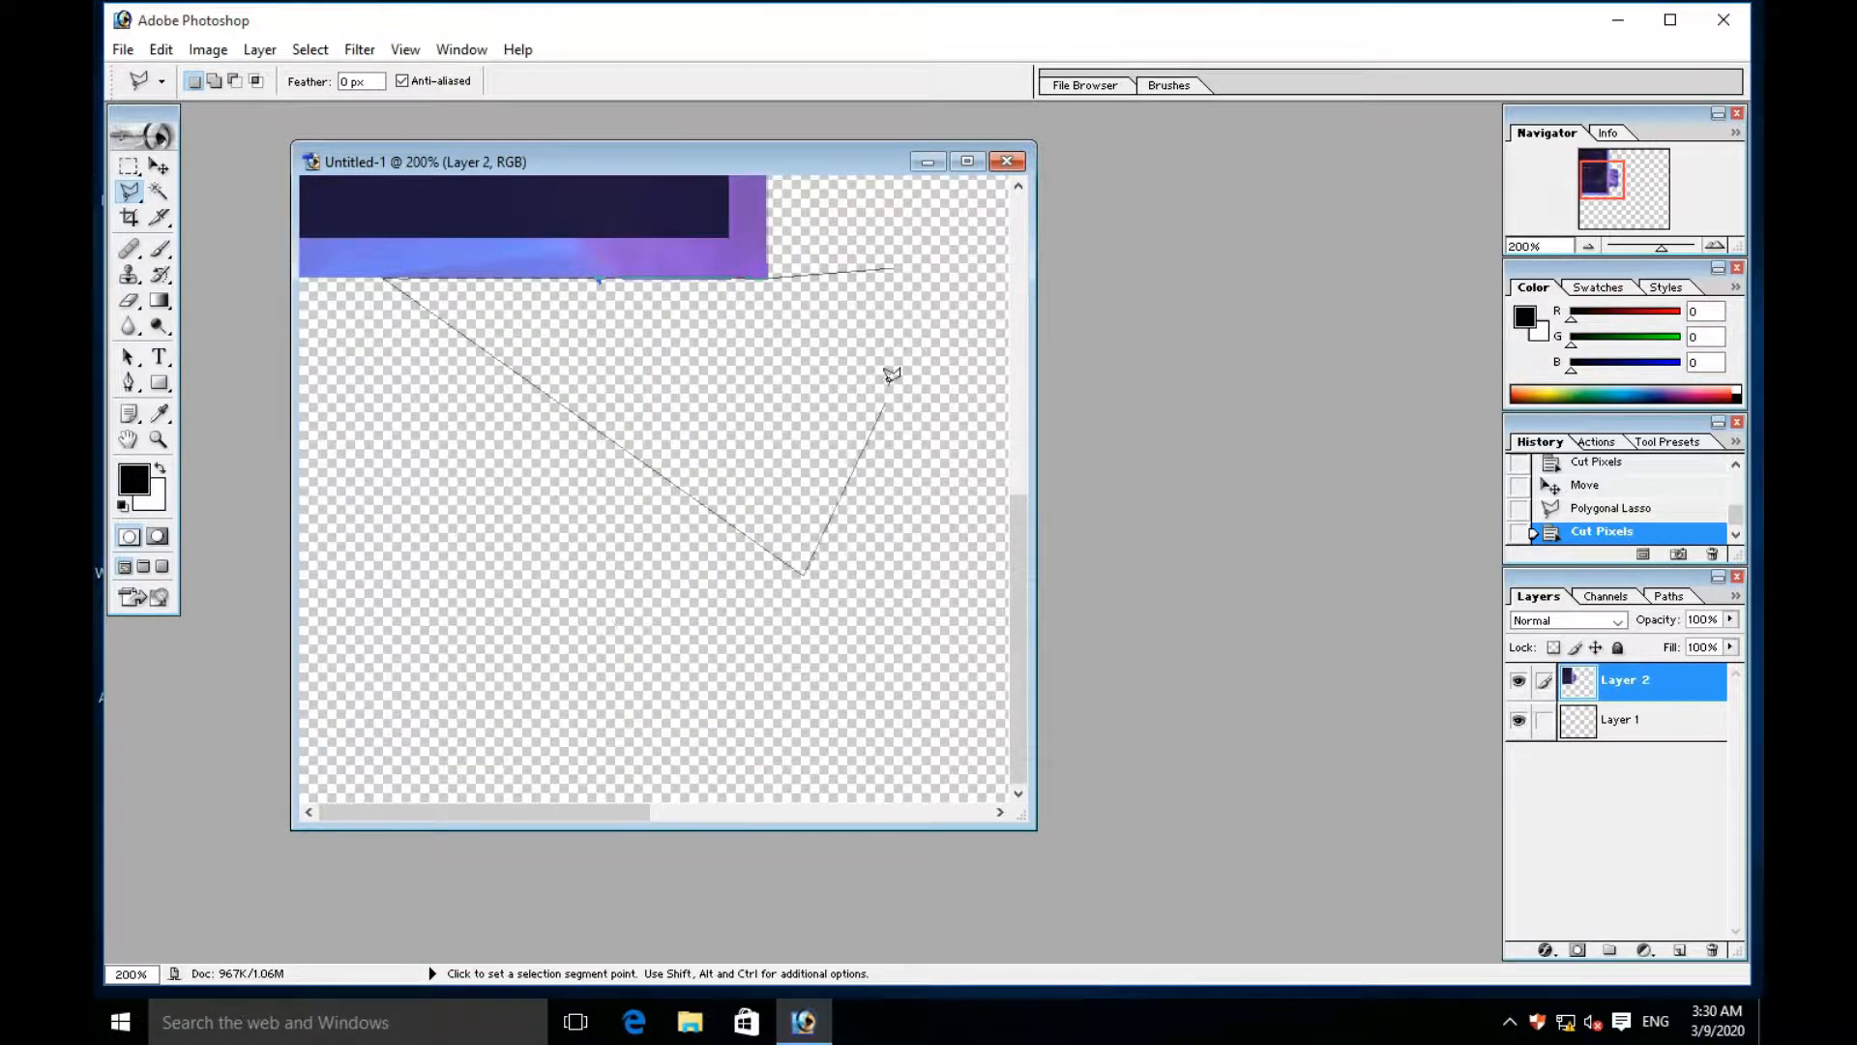
double_click(890, 267)
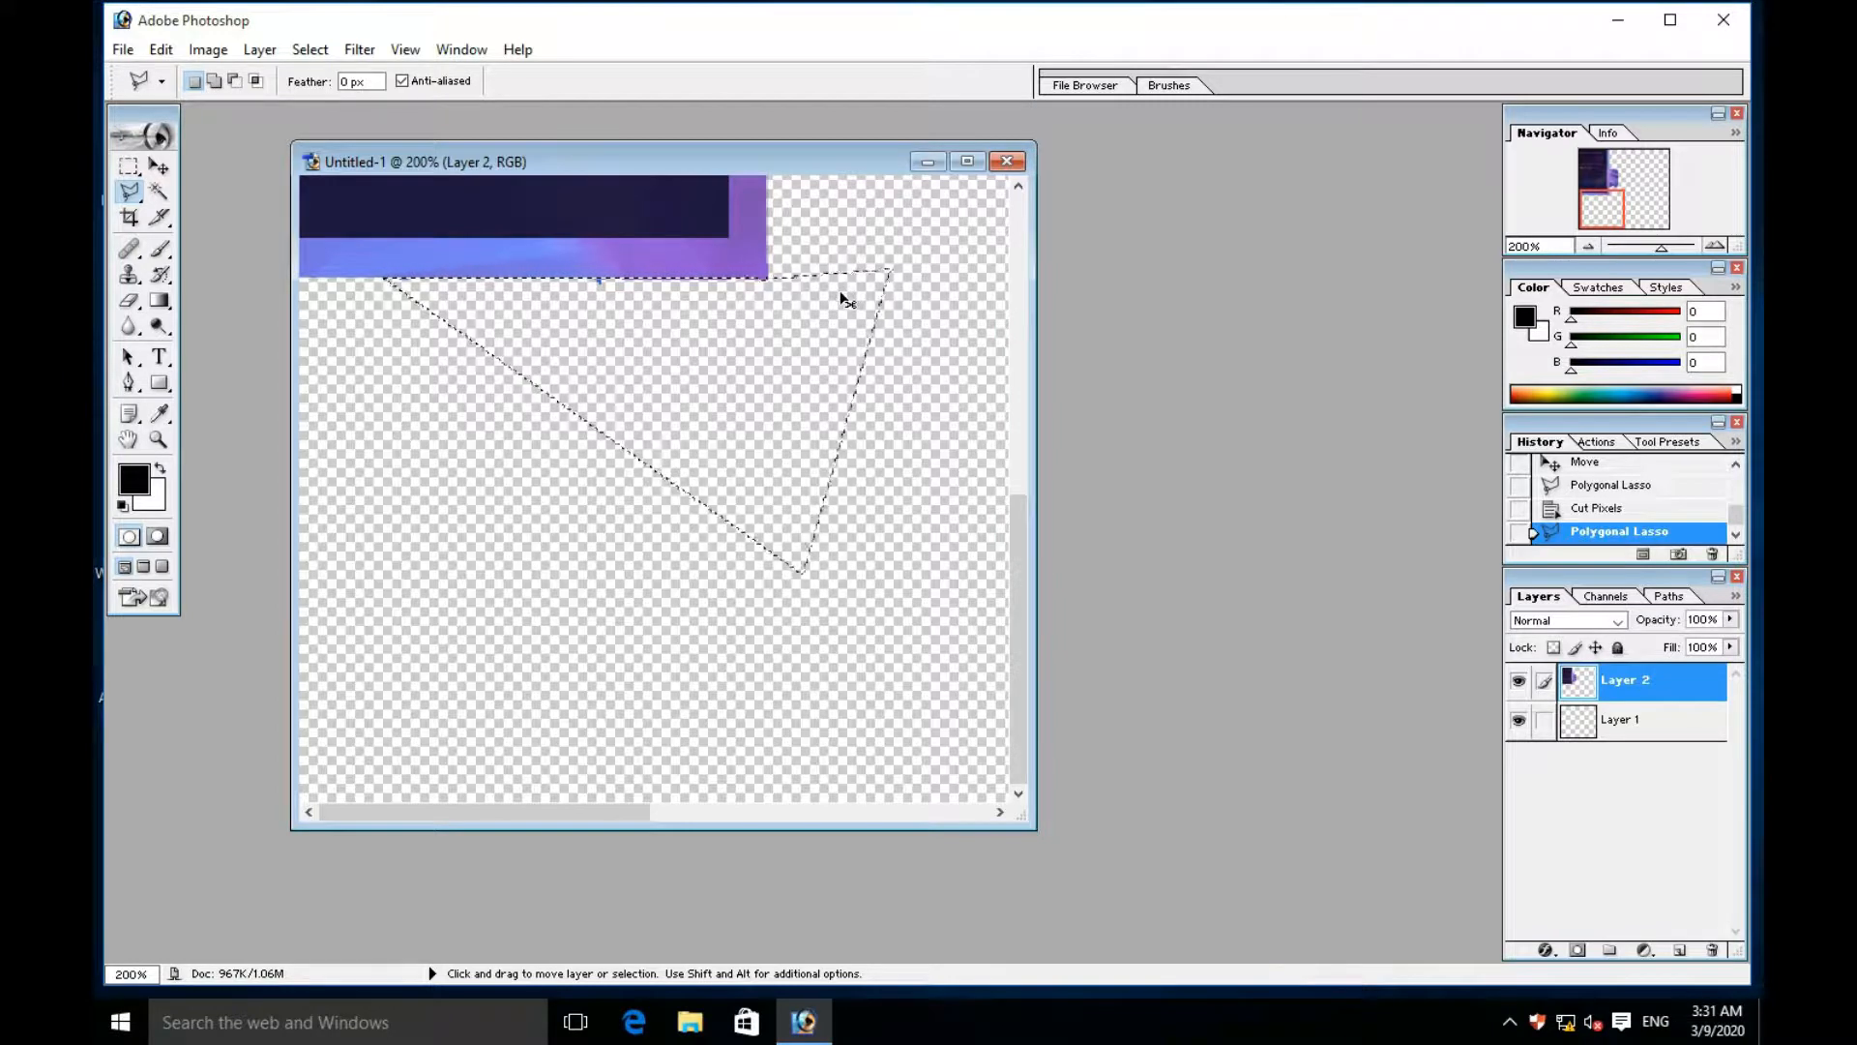
key(ctrl+x)
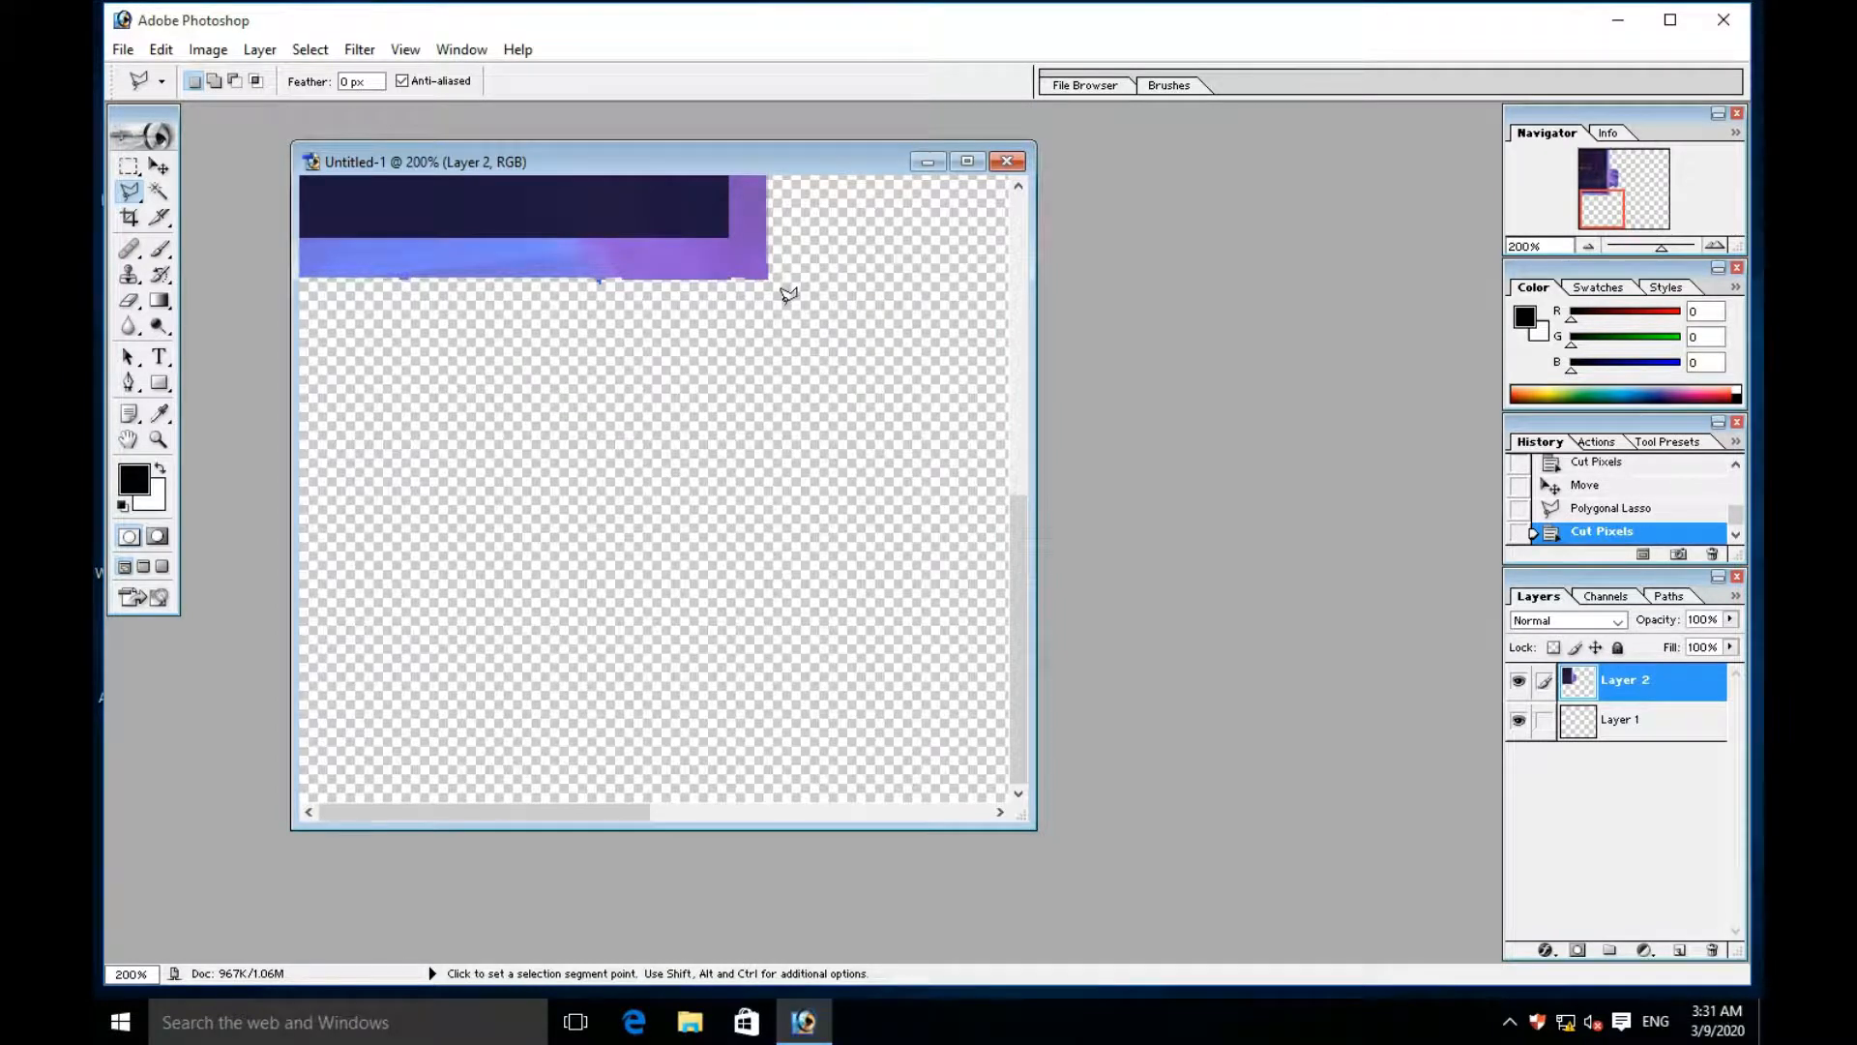
key(ctrl+z)
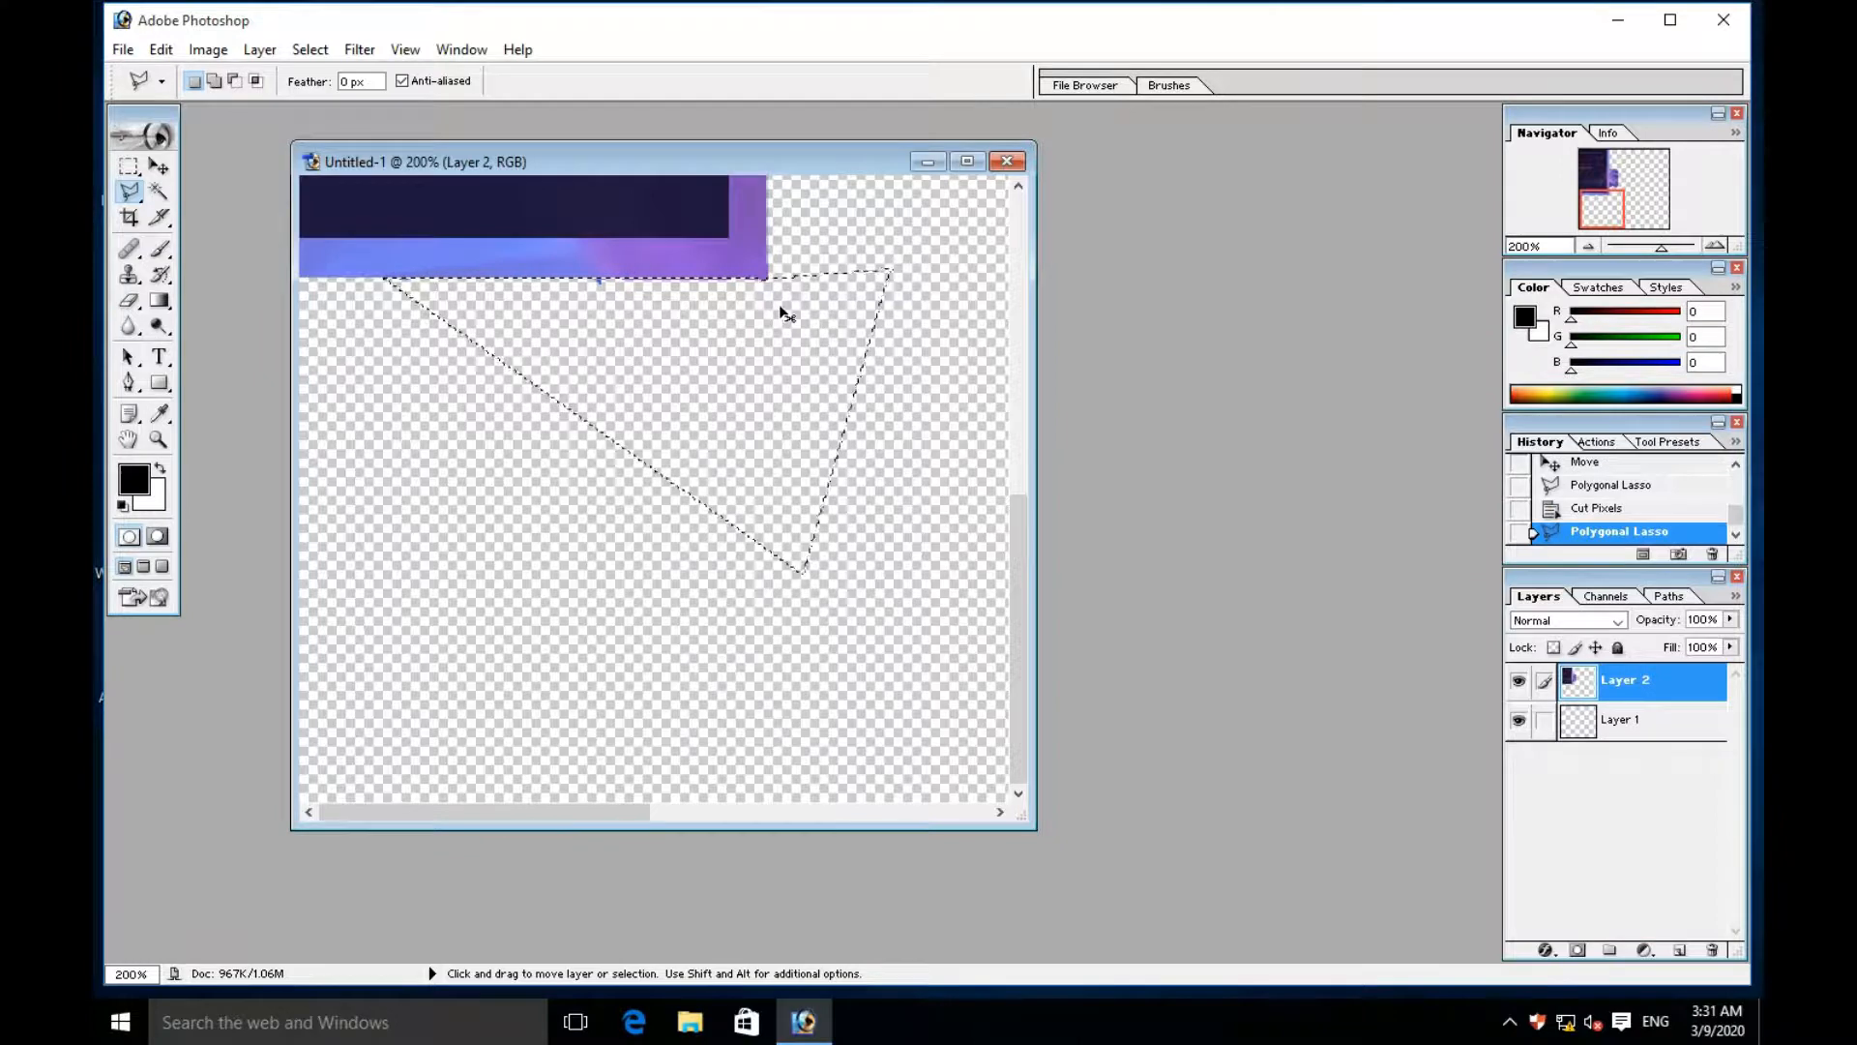
key(ctrl+x)
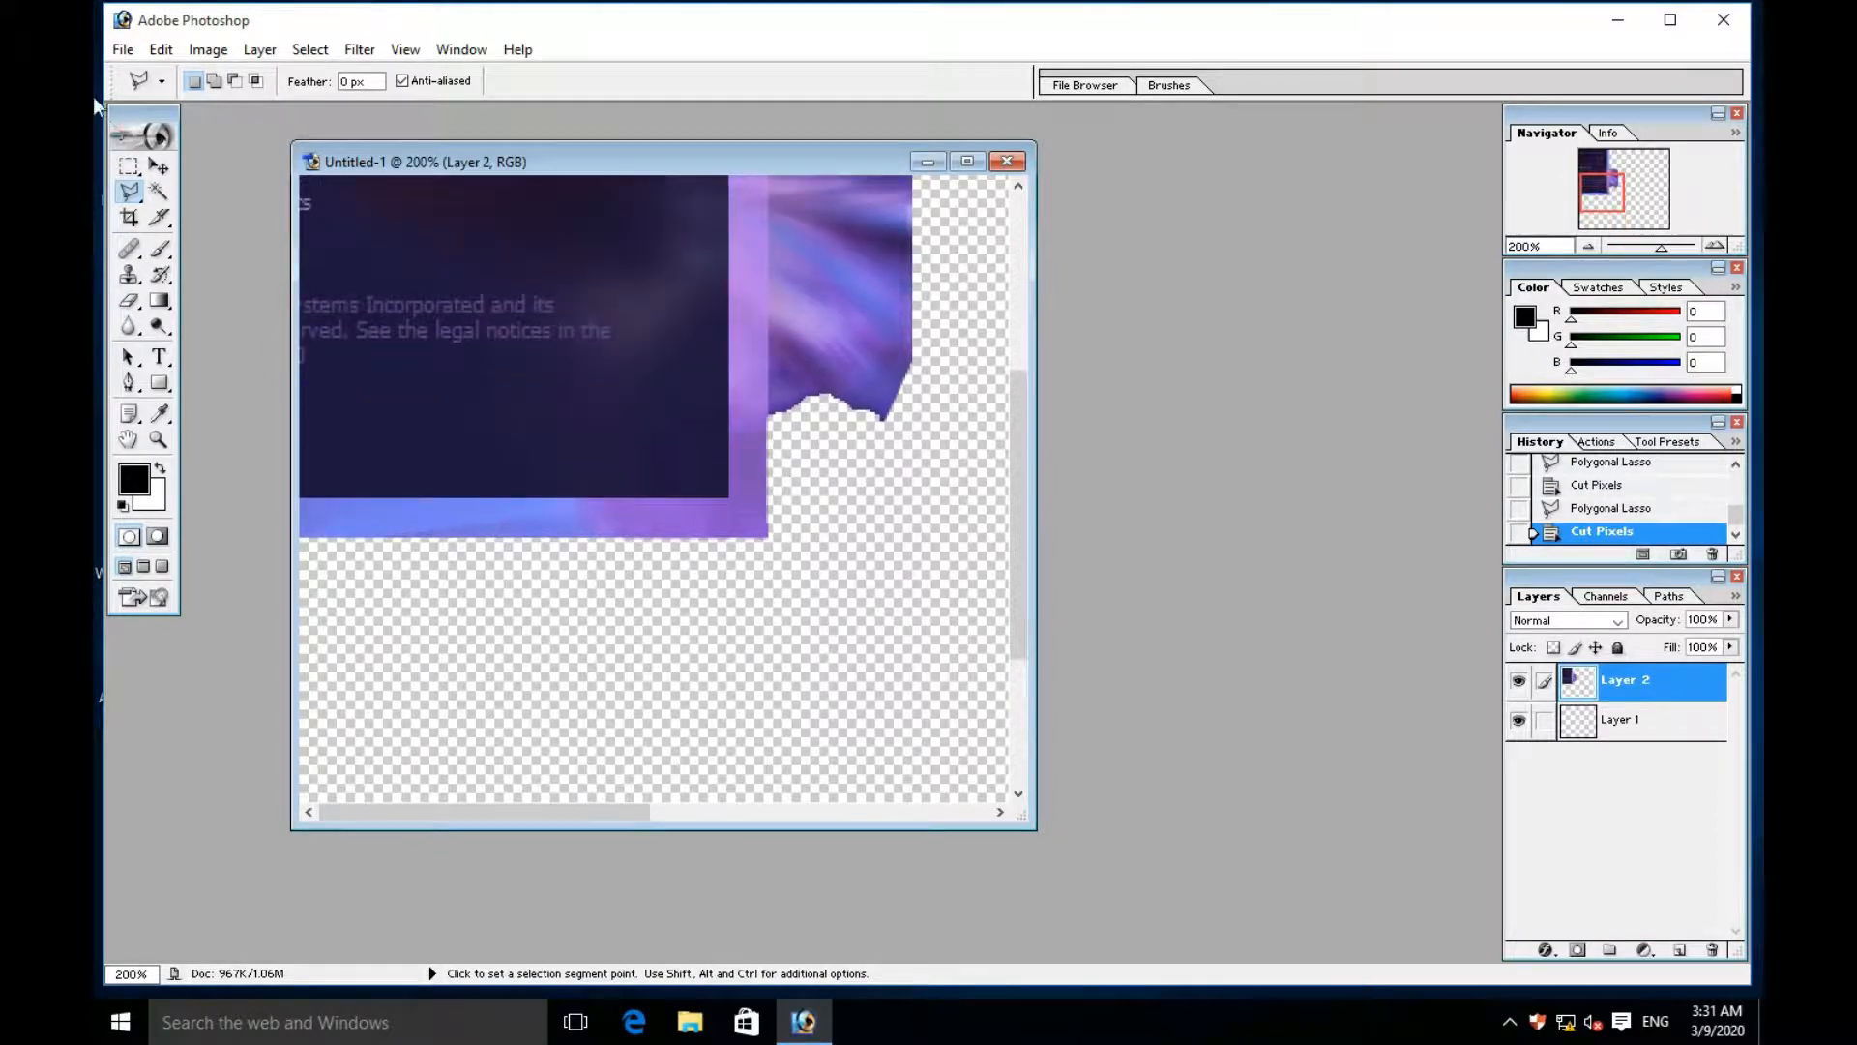
- Return the zoom to 100% and move the cutout layer back to the centre of the canvas
click(161, 168)
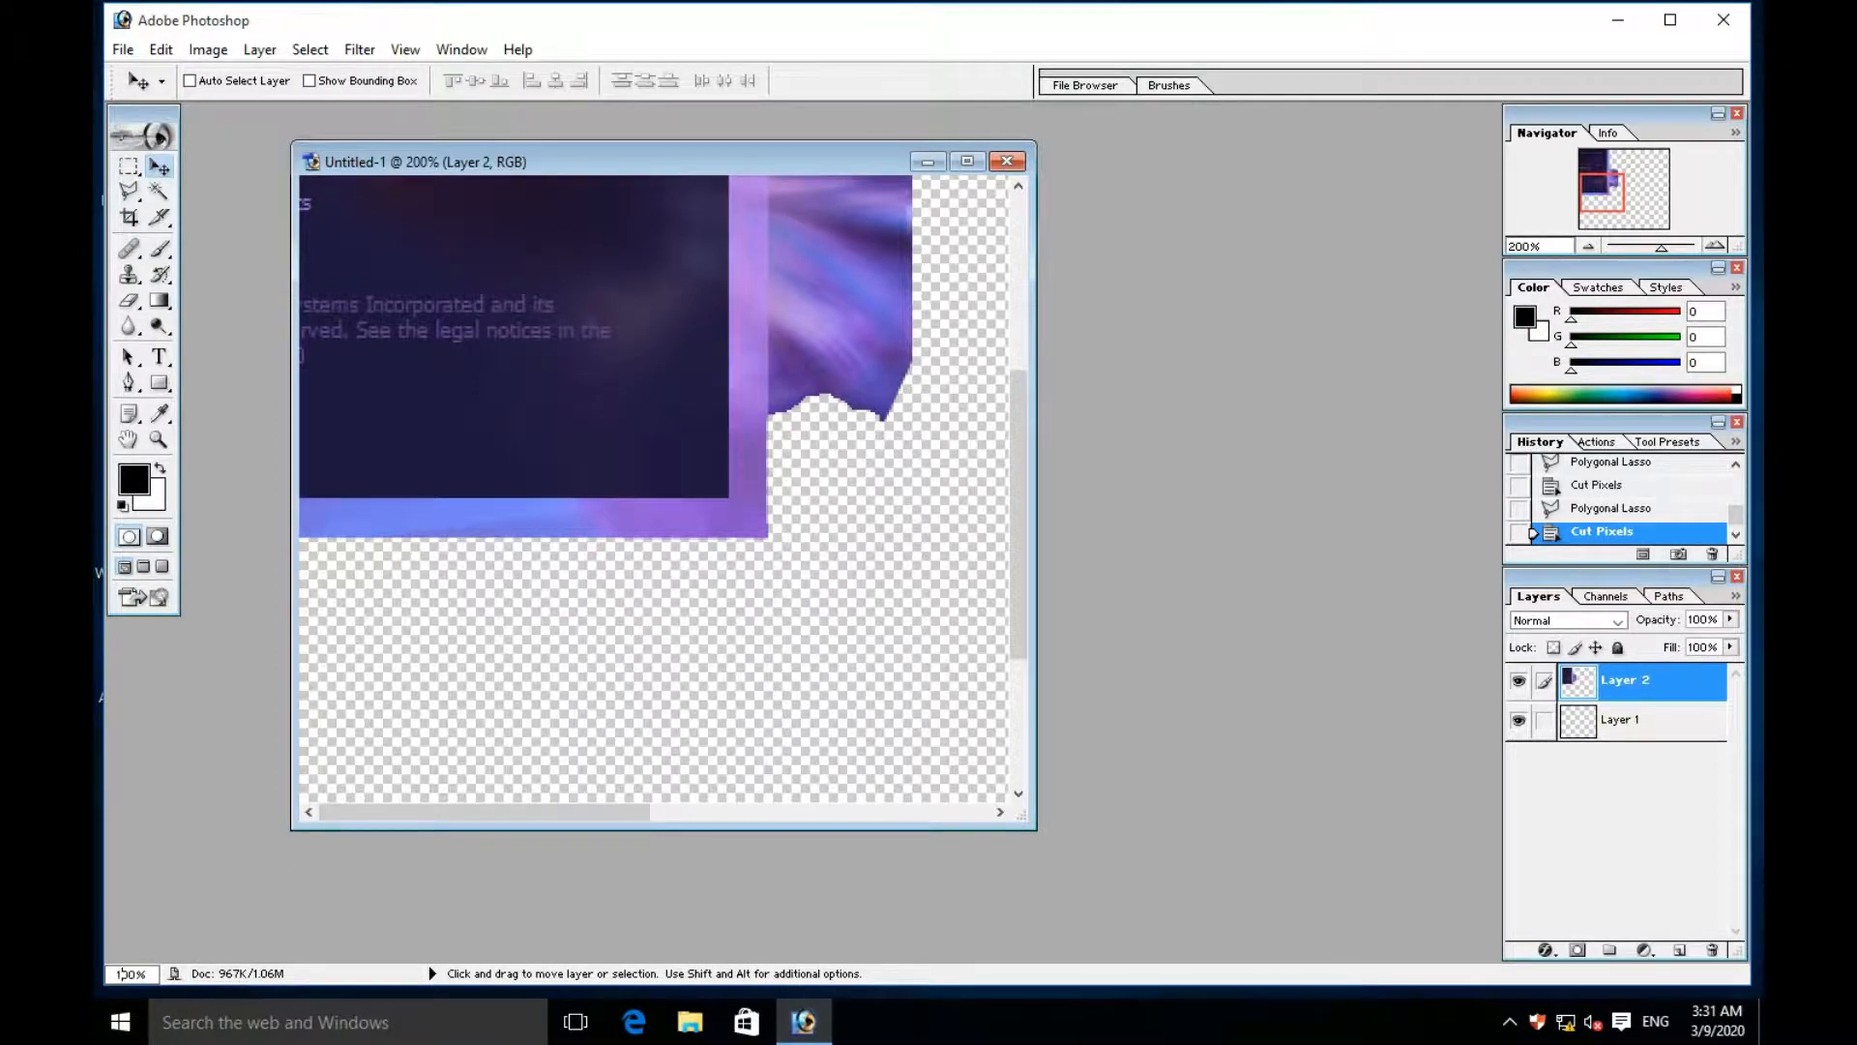
key(Return)
drag(371, 340, 679, 478)
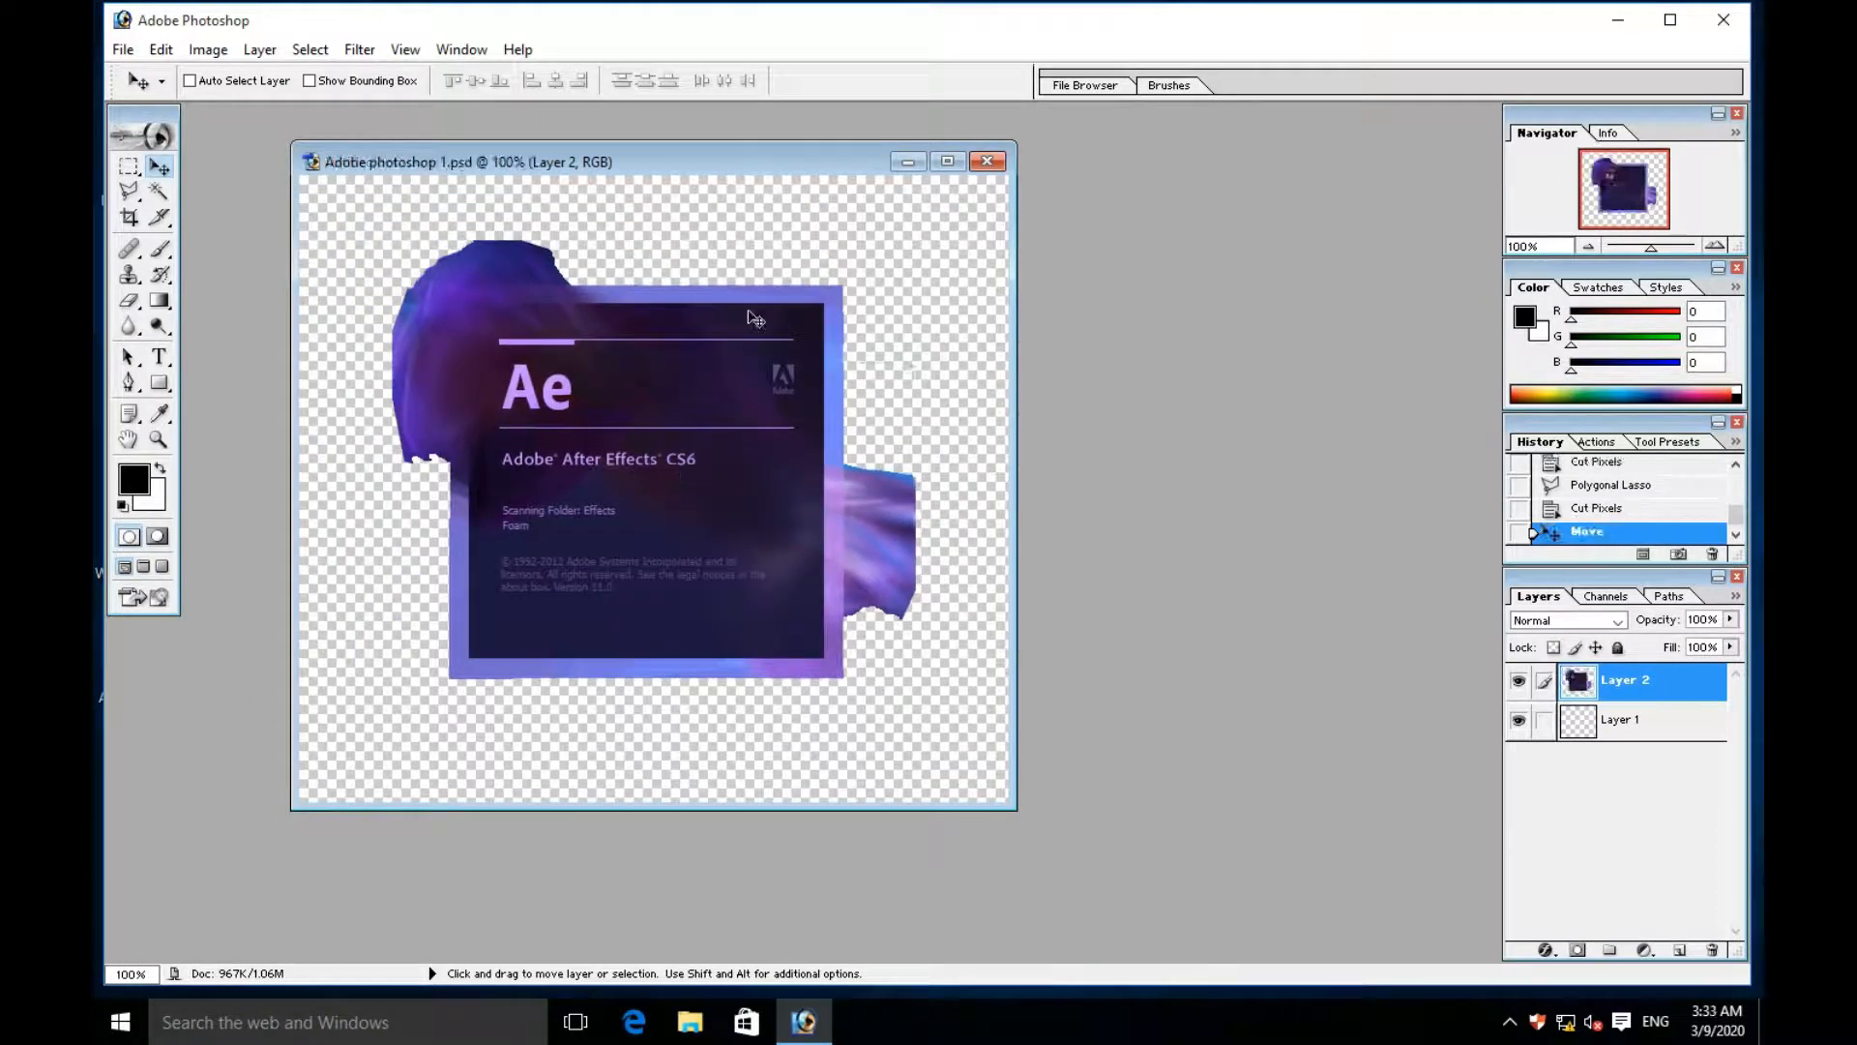
- Cut a diamond-shaped area just outside the upper part of the frame's right edge with the Polygonal Lasso
click(129, 190)
click(893, 249)
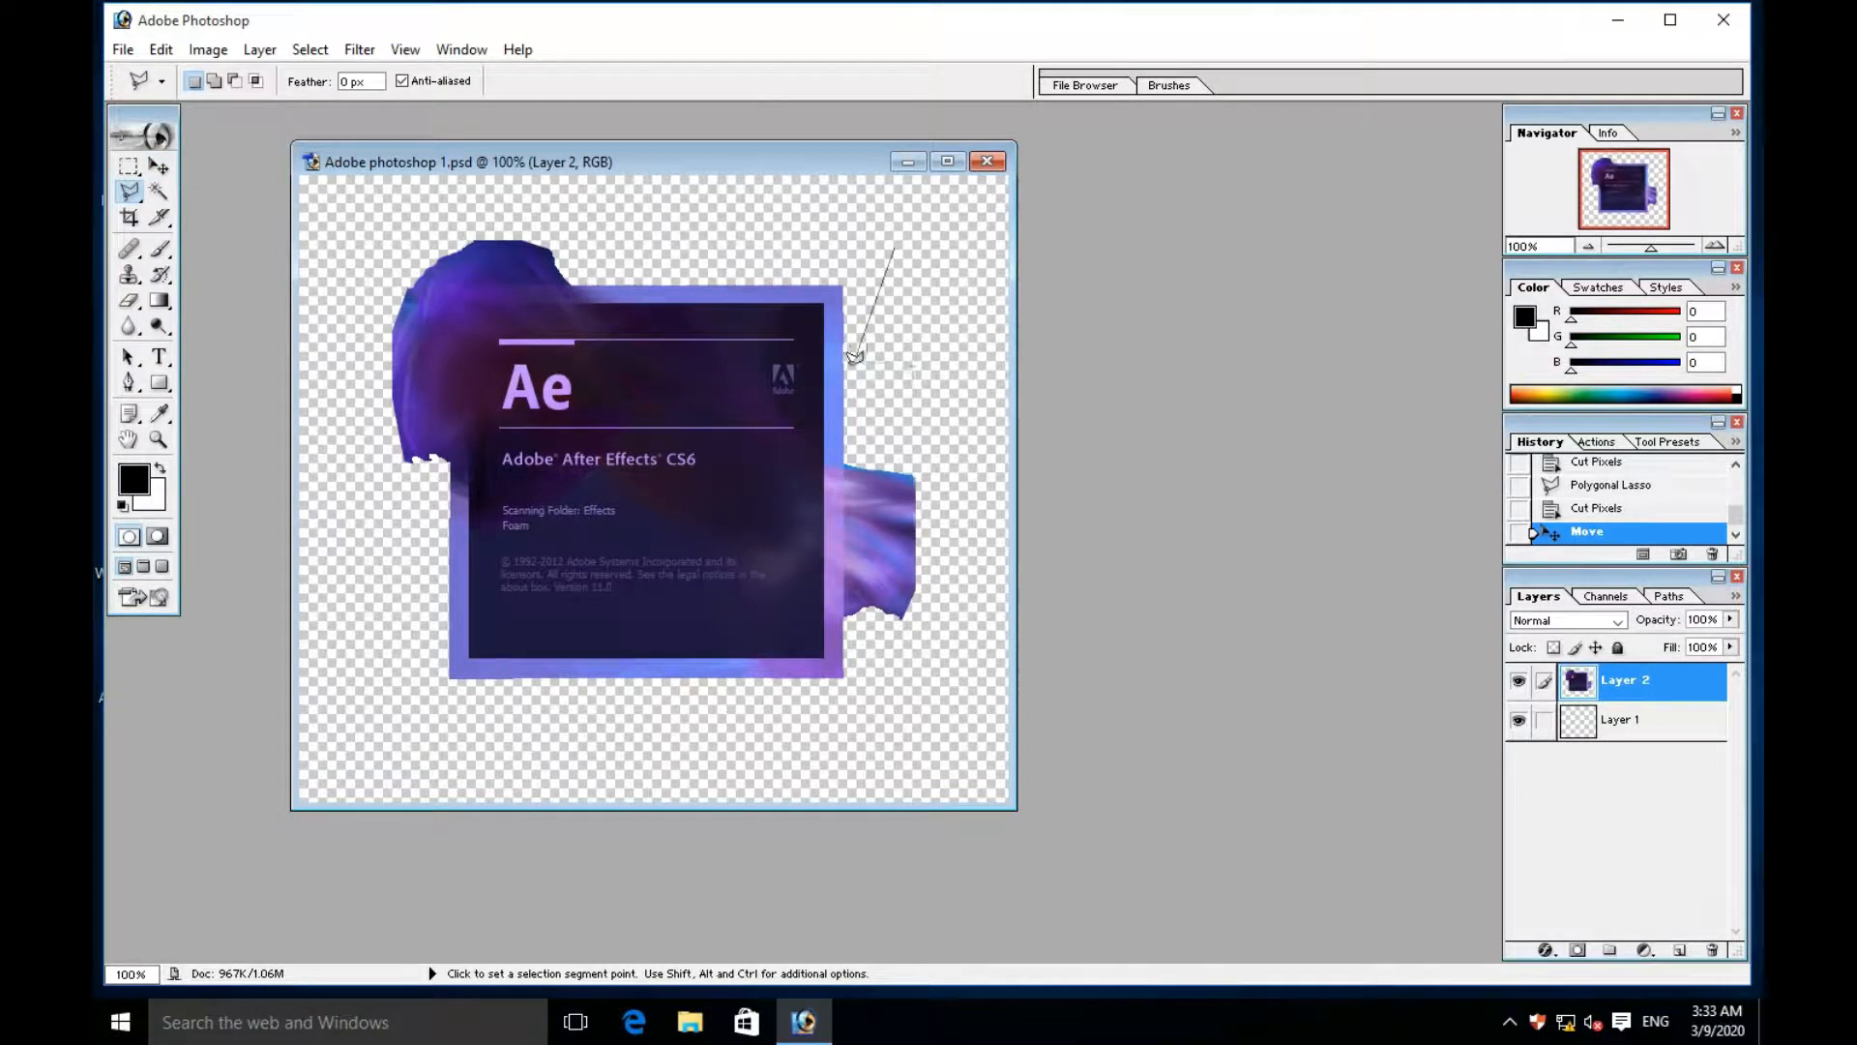
click(850, 365)
click(911, 438)
click(957, 375)
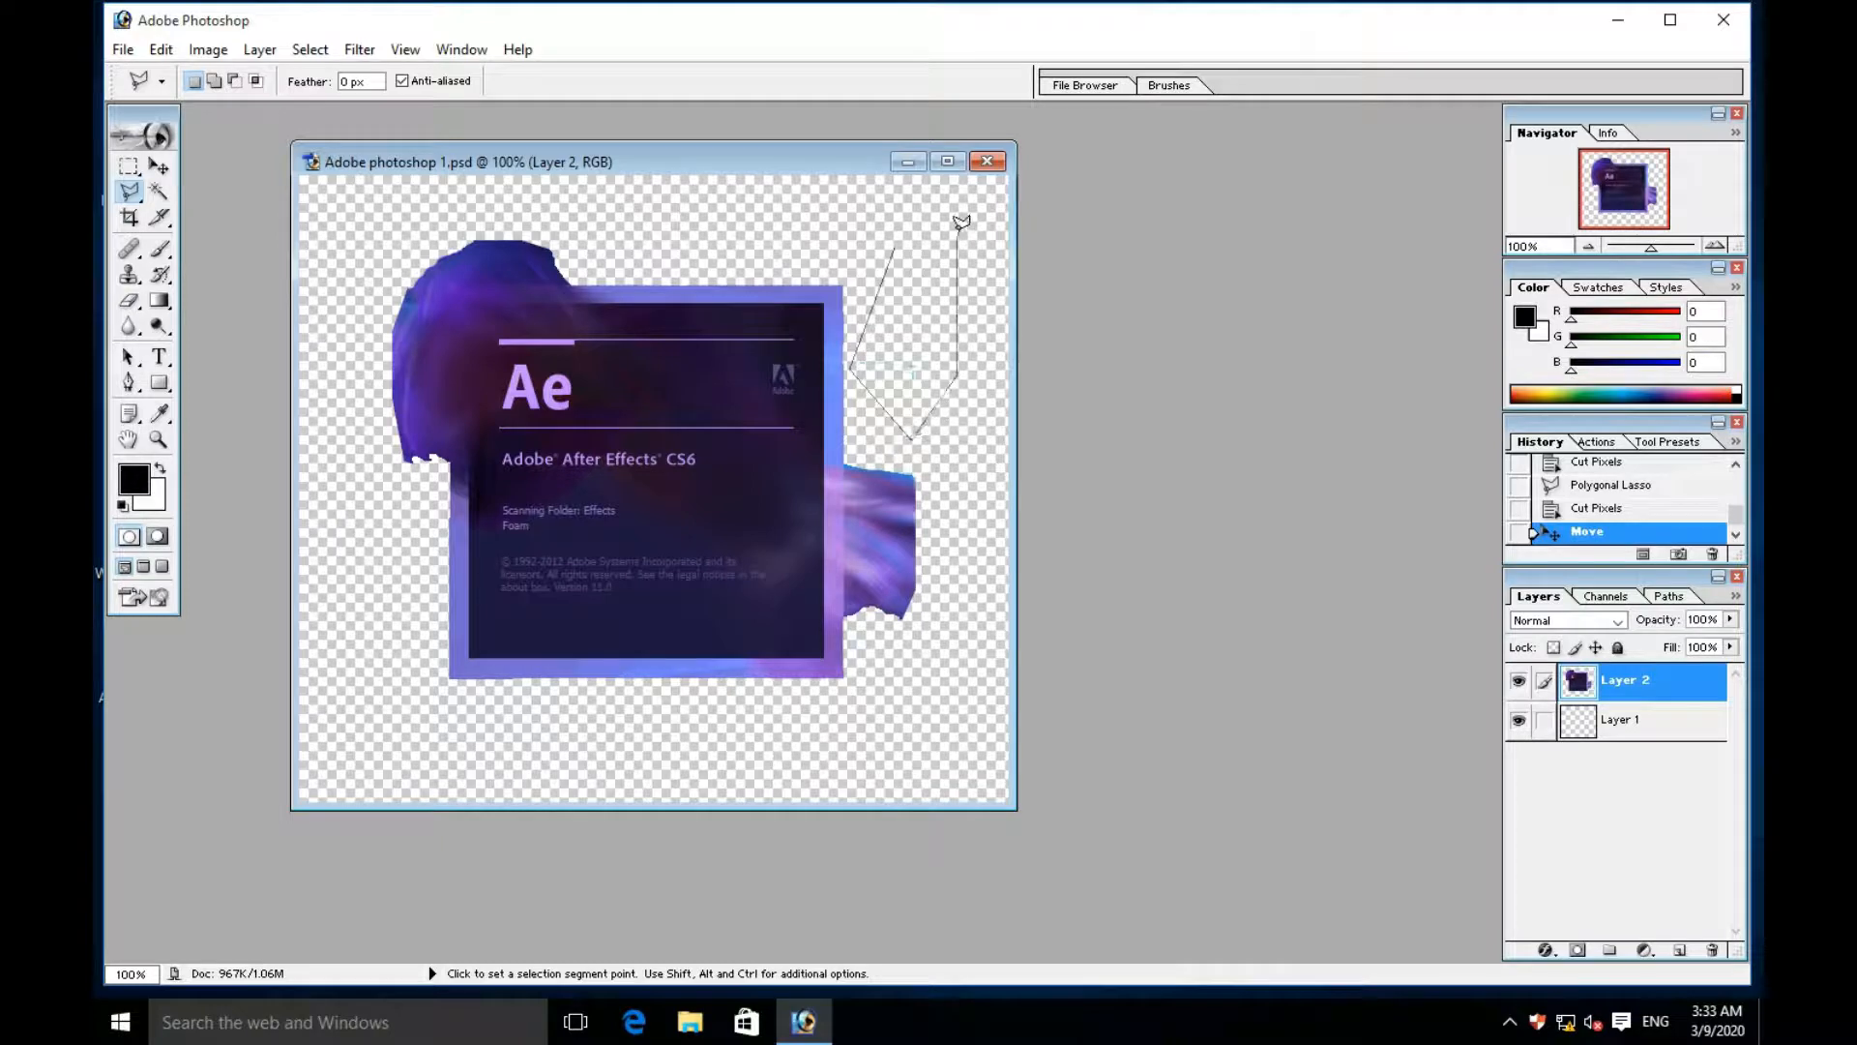
click(896, 242)
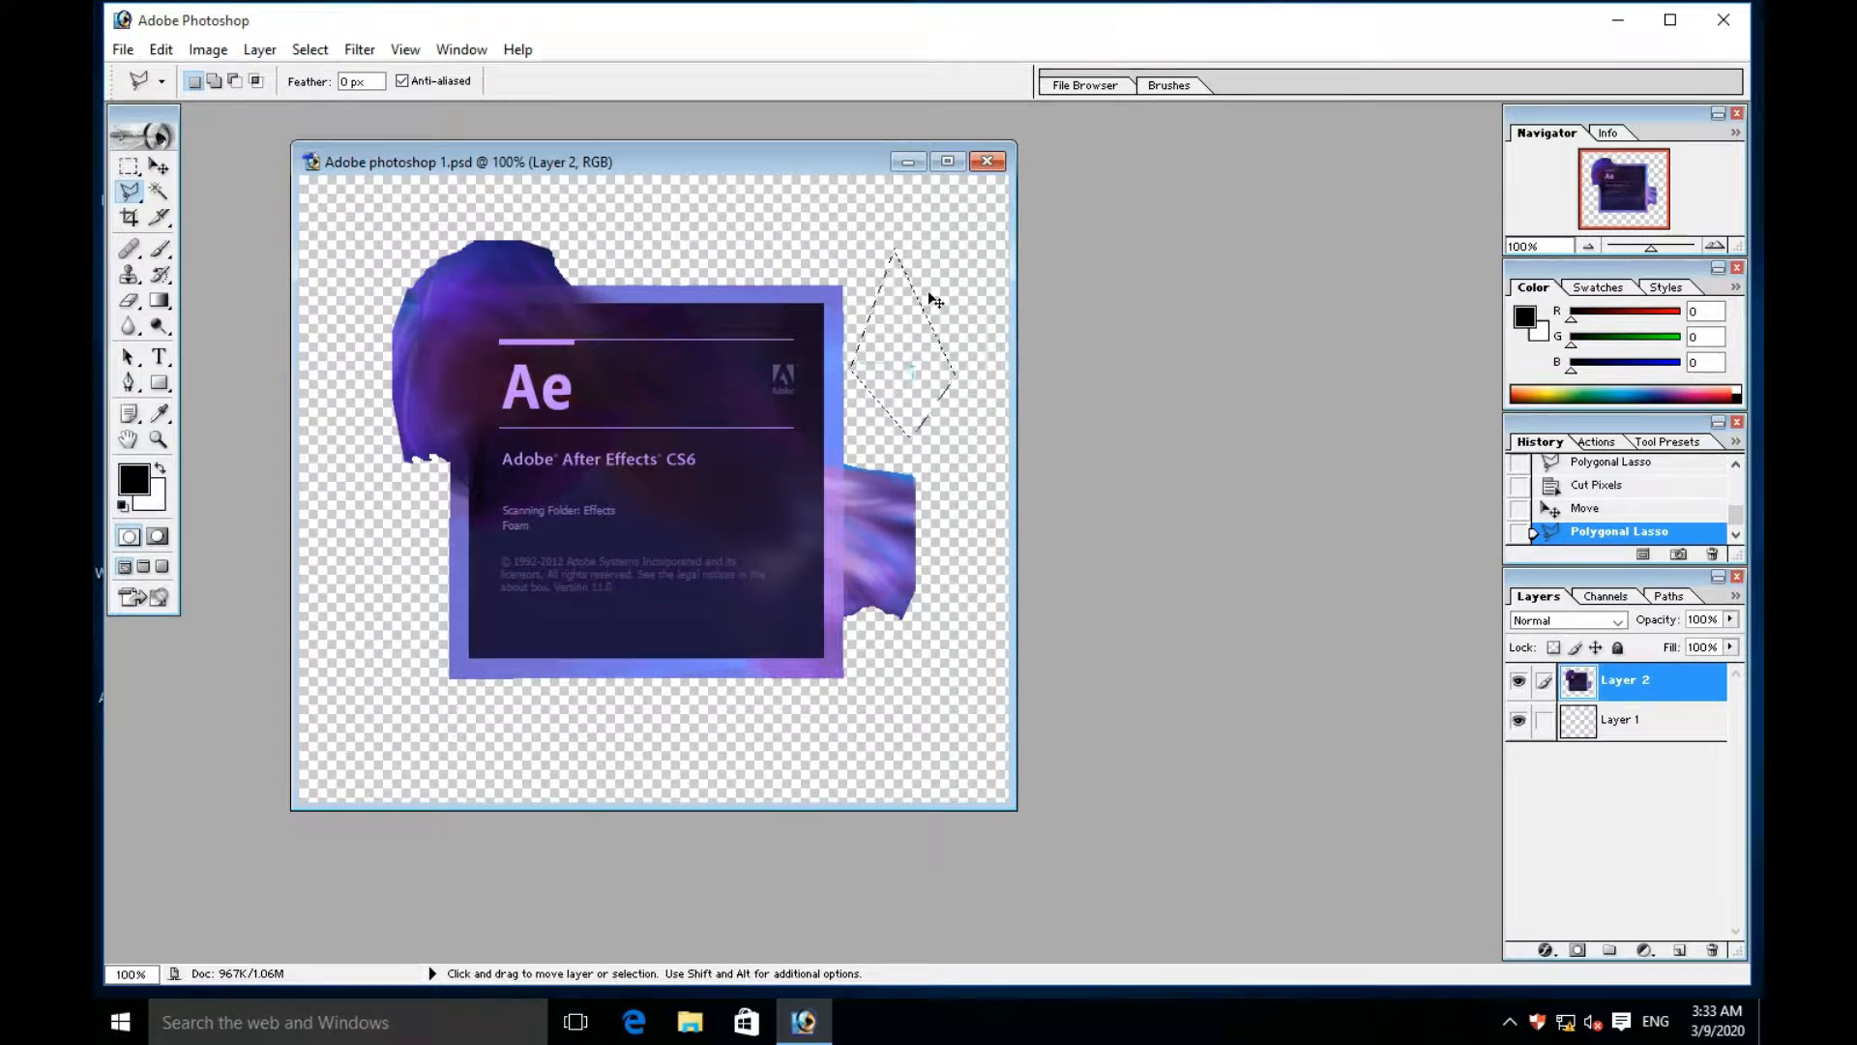
key(ctrl+x)
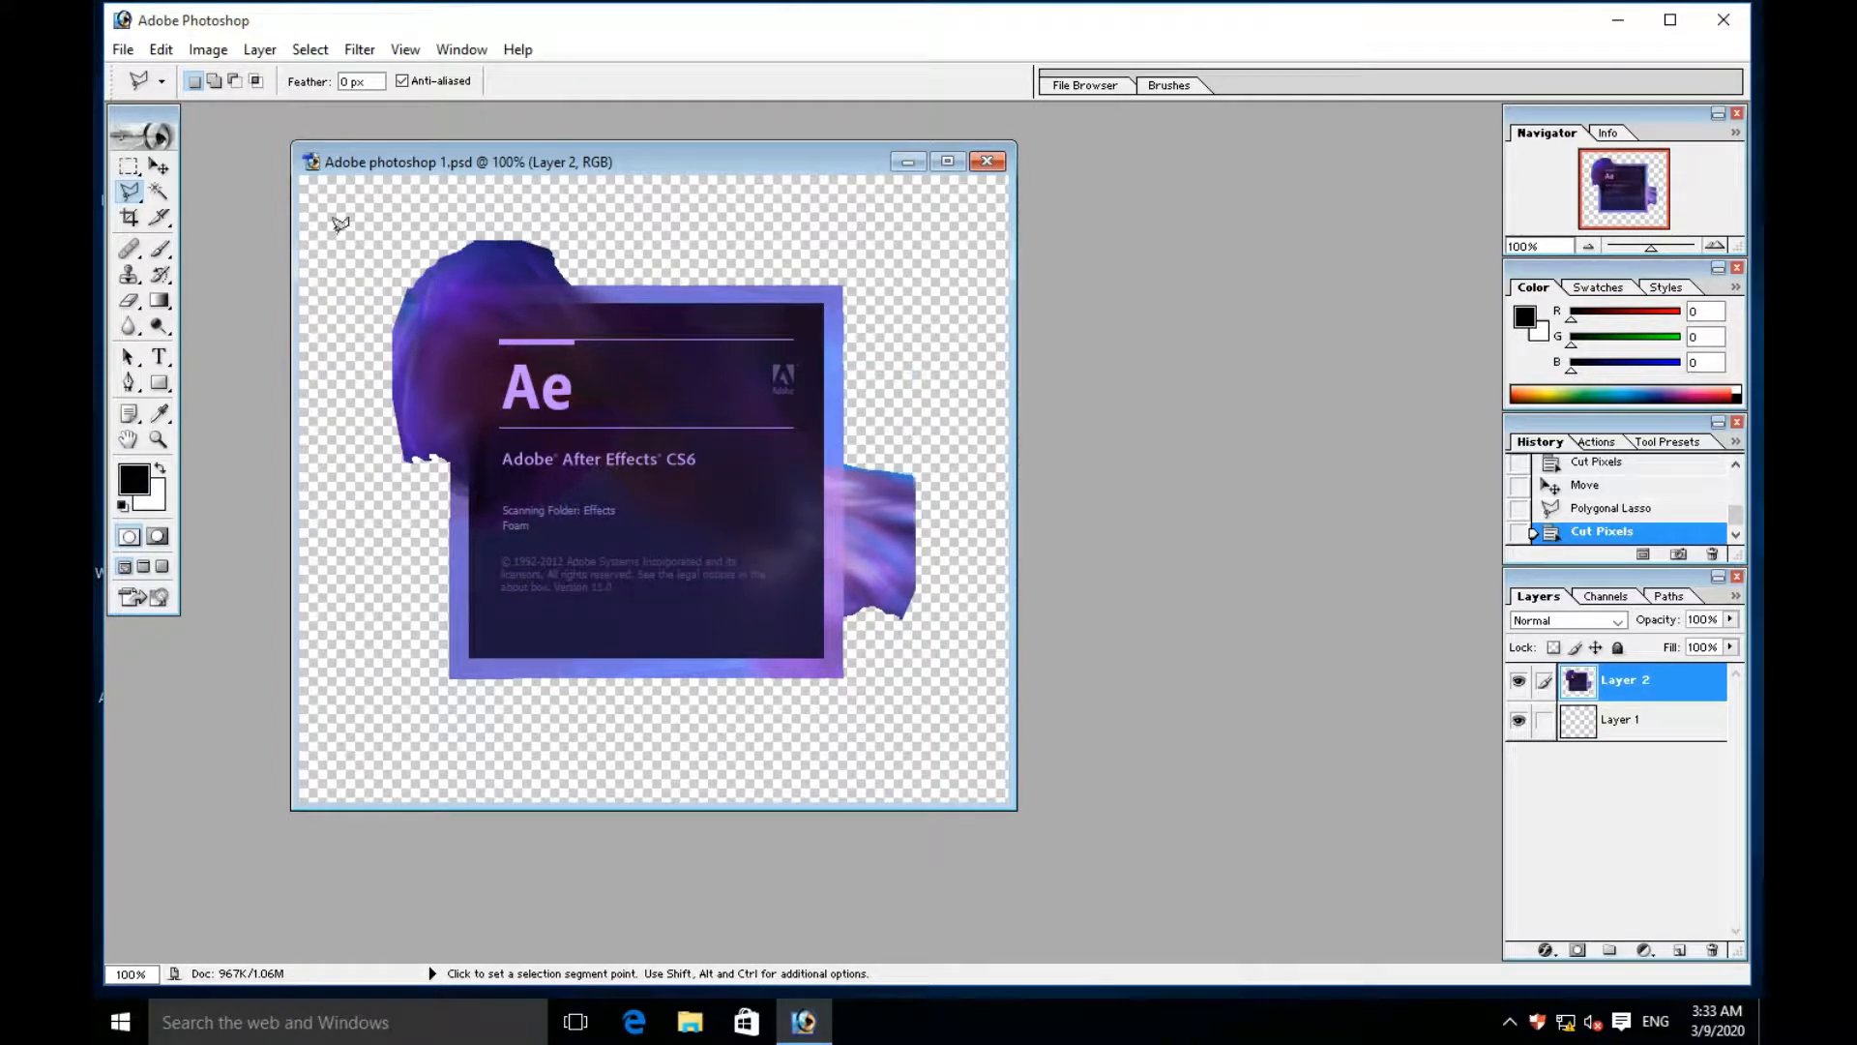
- Save the changes to the PSD document and set up a copy in PNG format on the Desktop
click(126, 50)
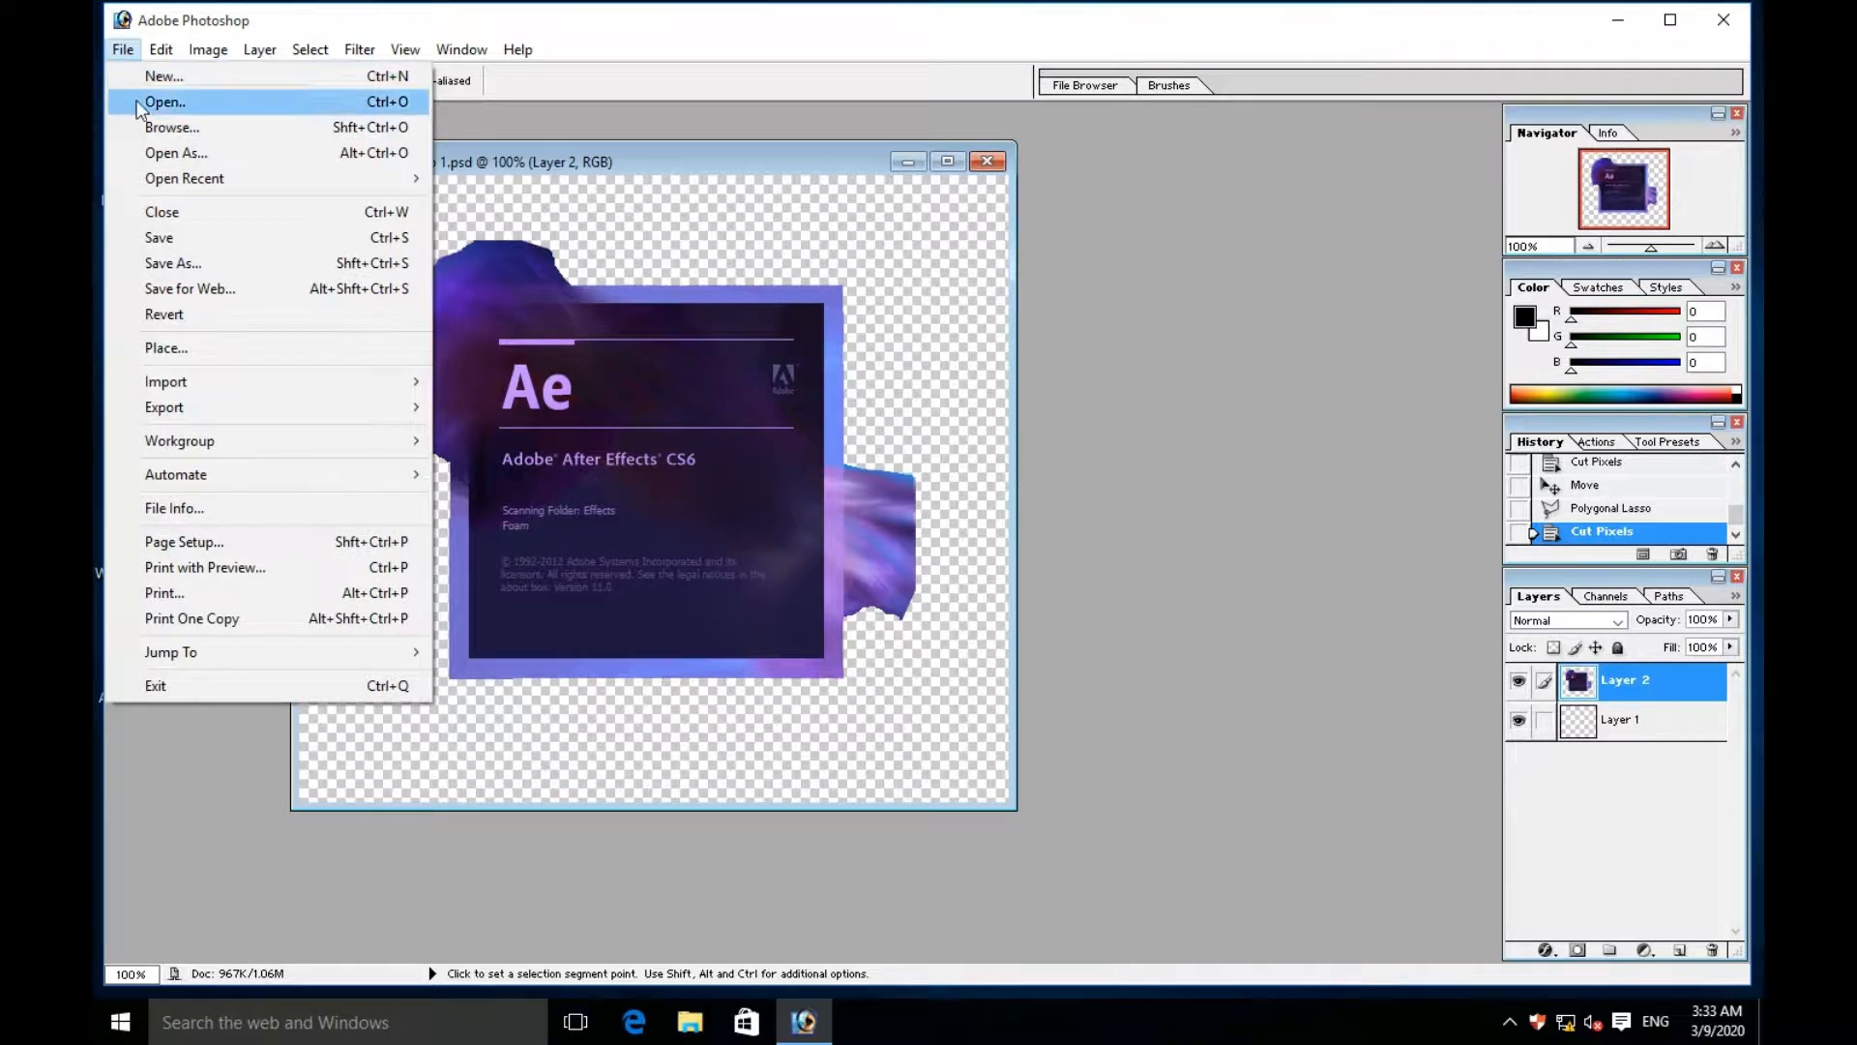
click(174, 237)
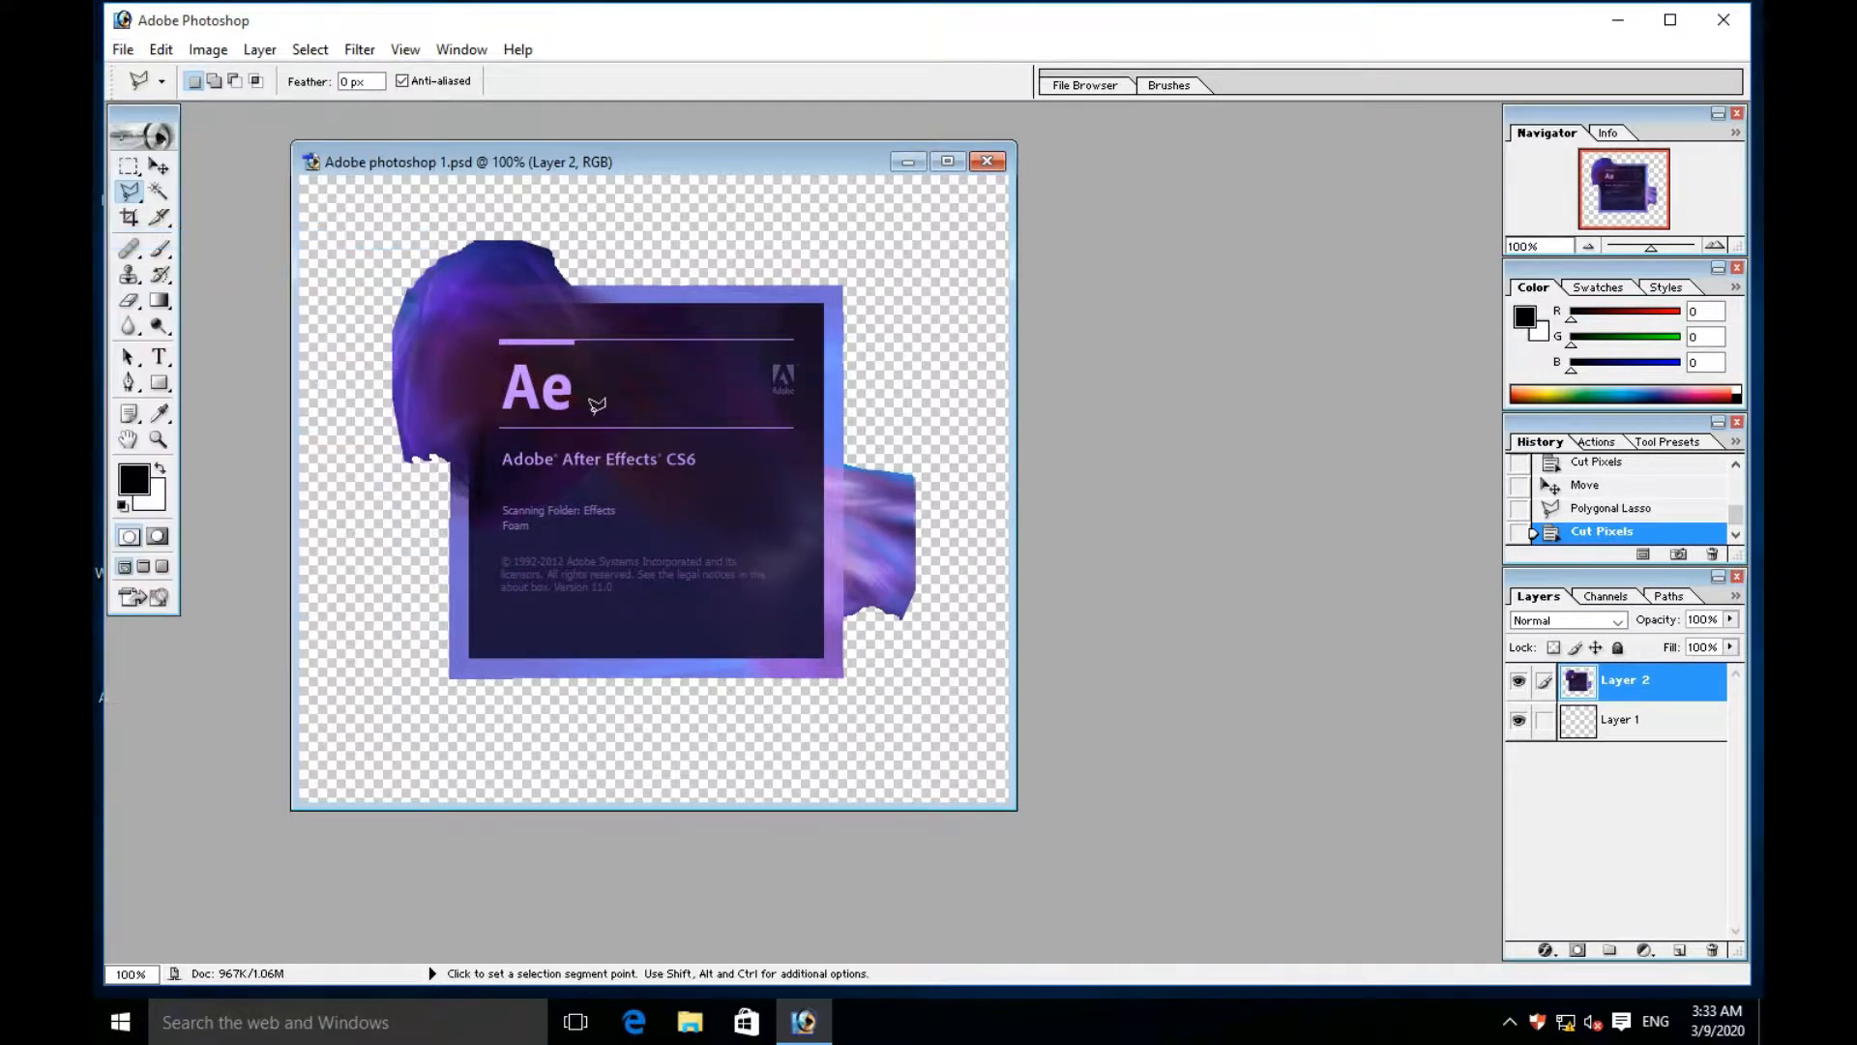
click(123, 50)
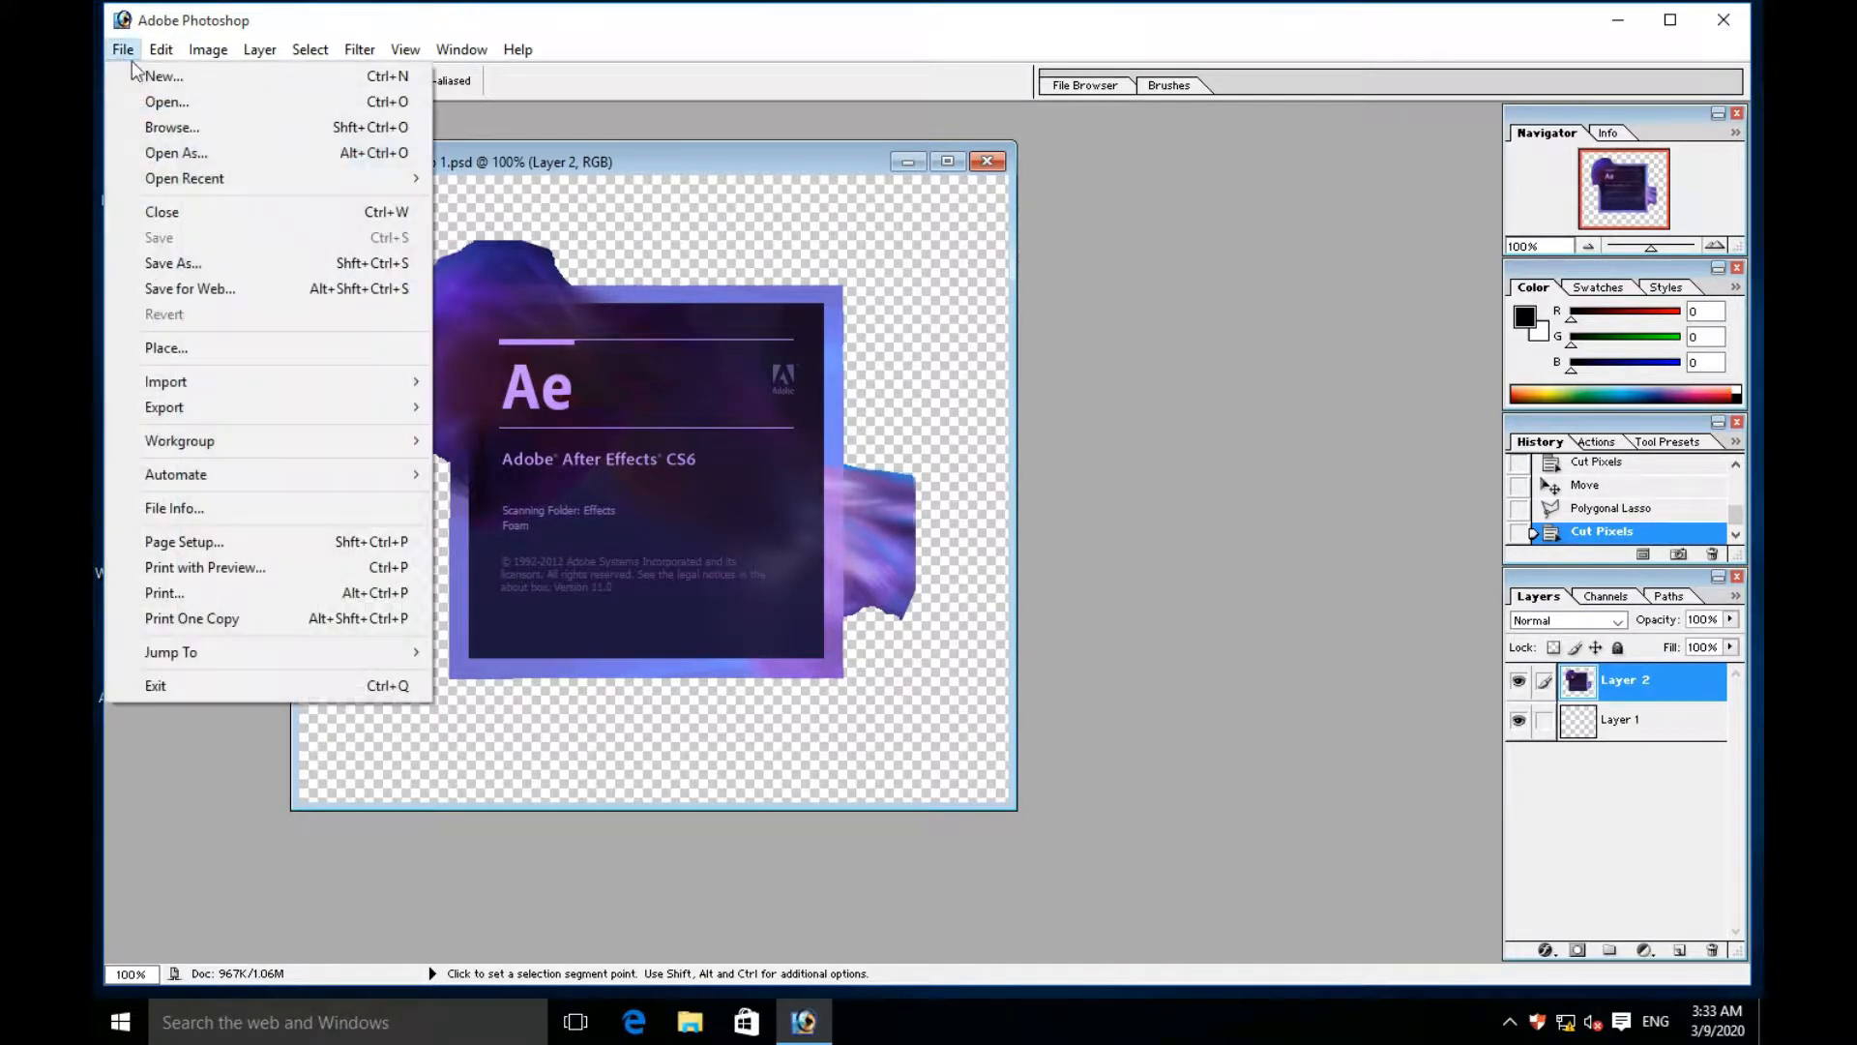
click(192, 259)
click(963, 533)
click(1118, 564)
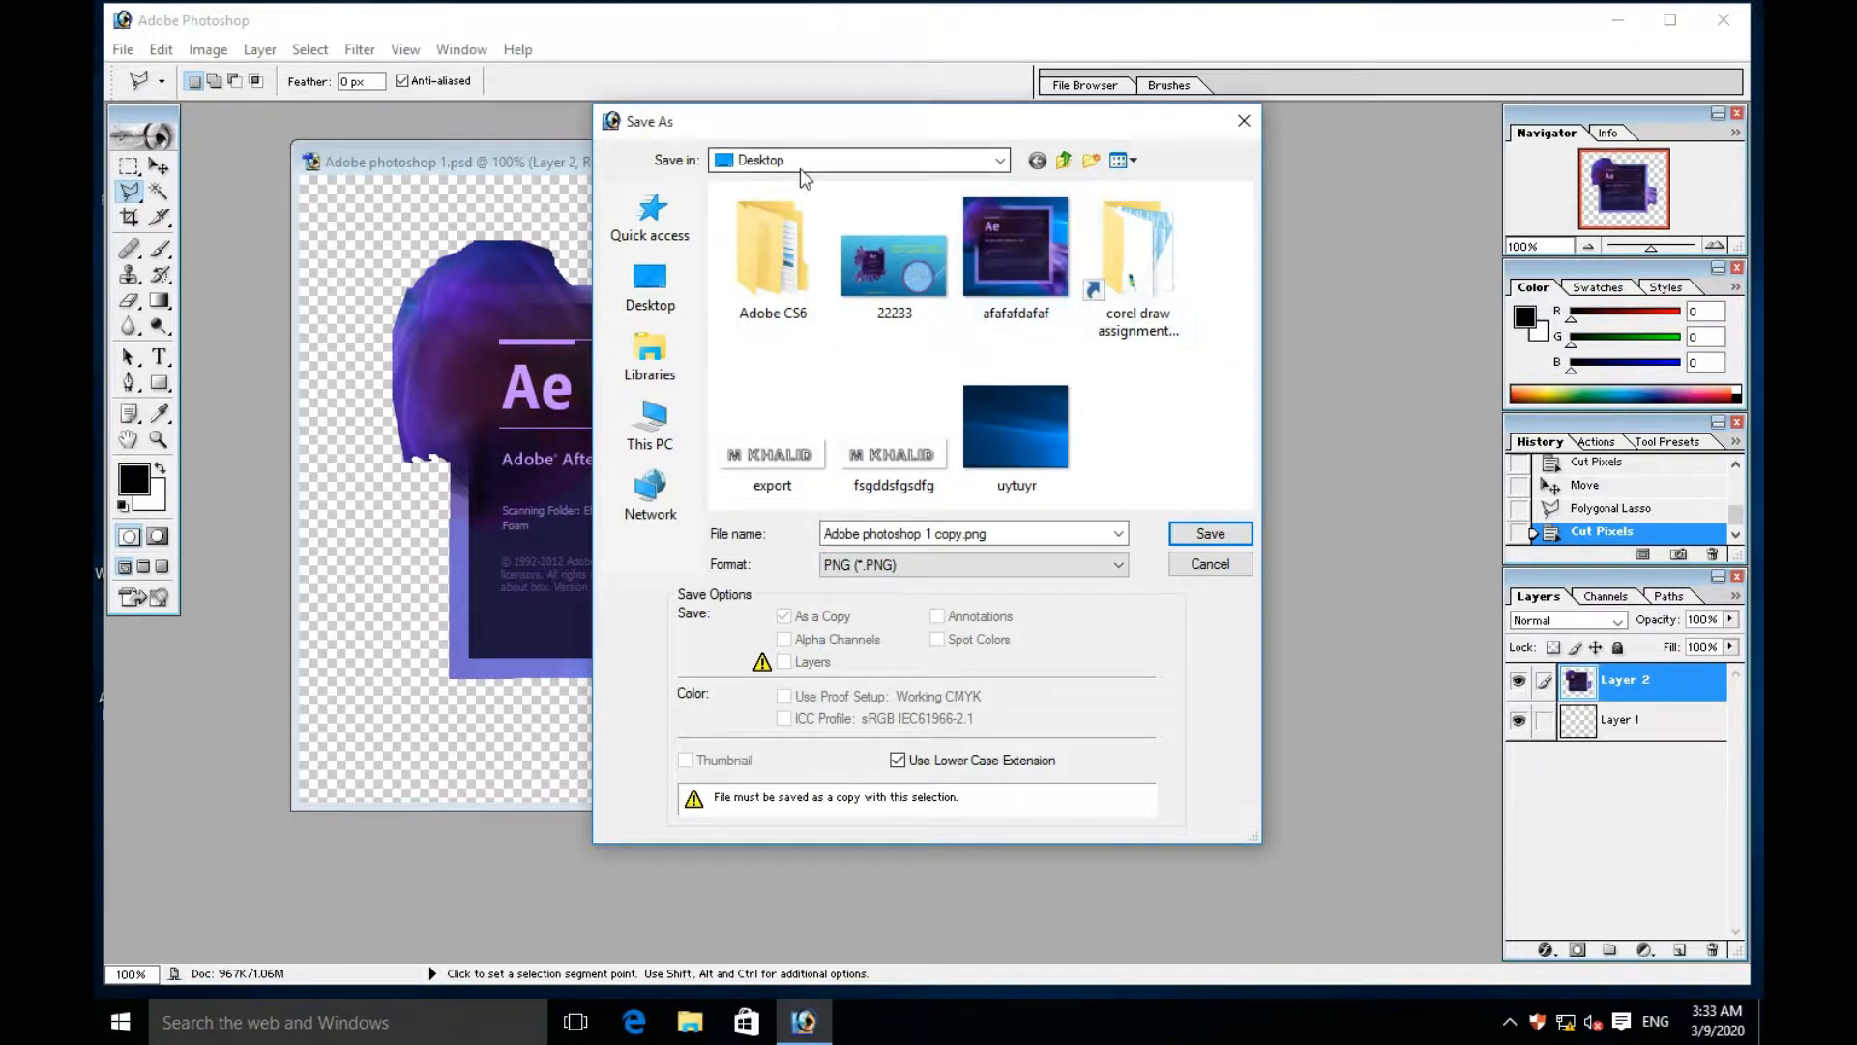
click(1001, 163)
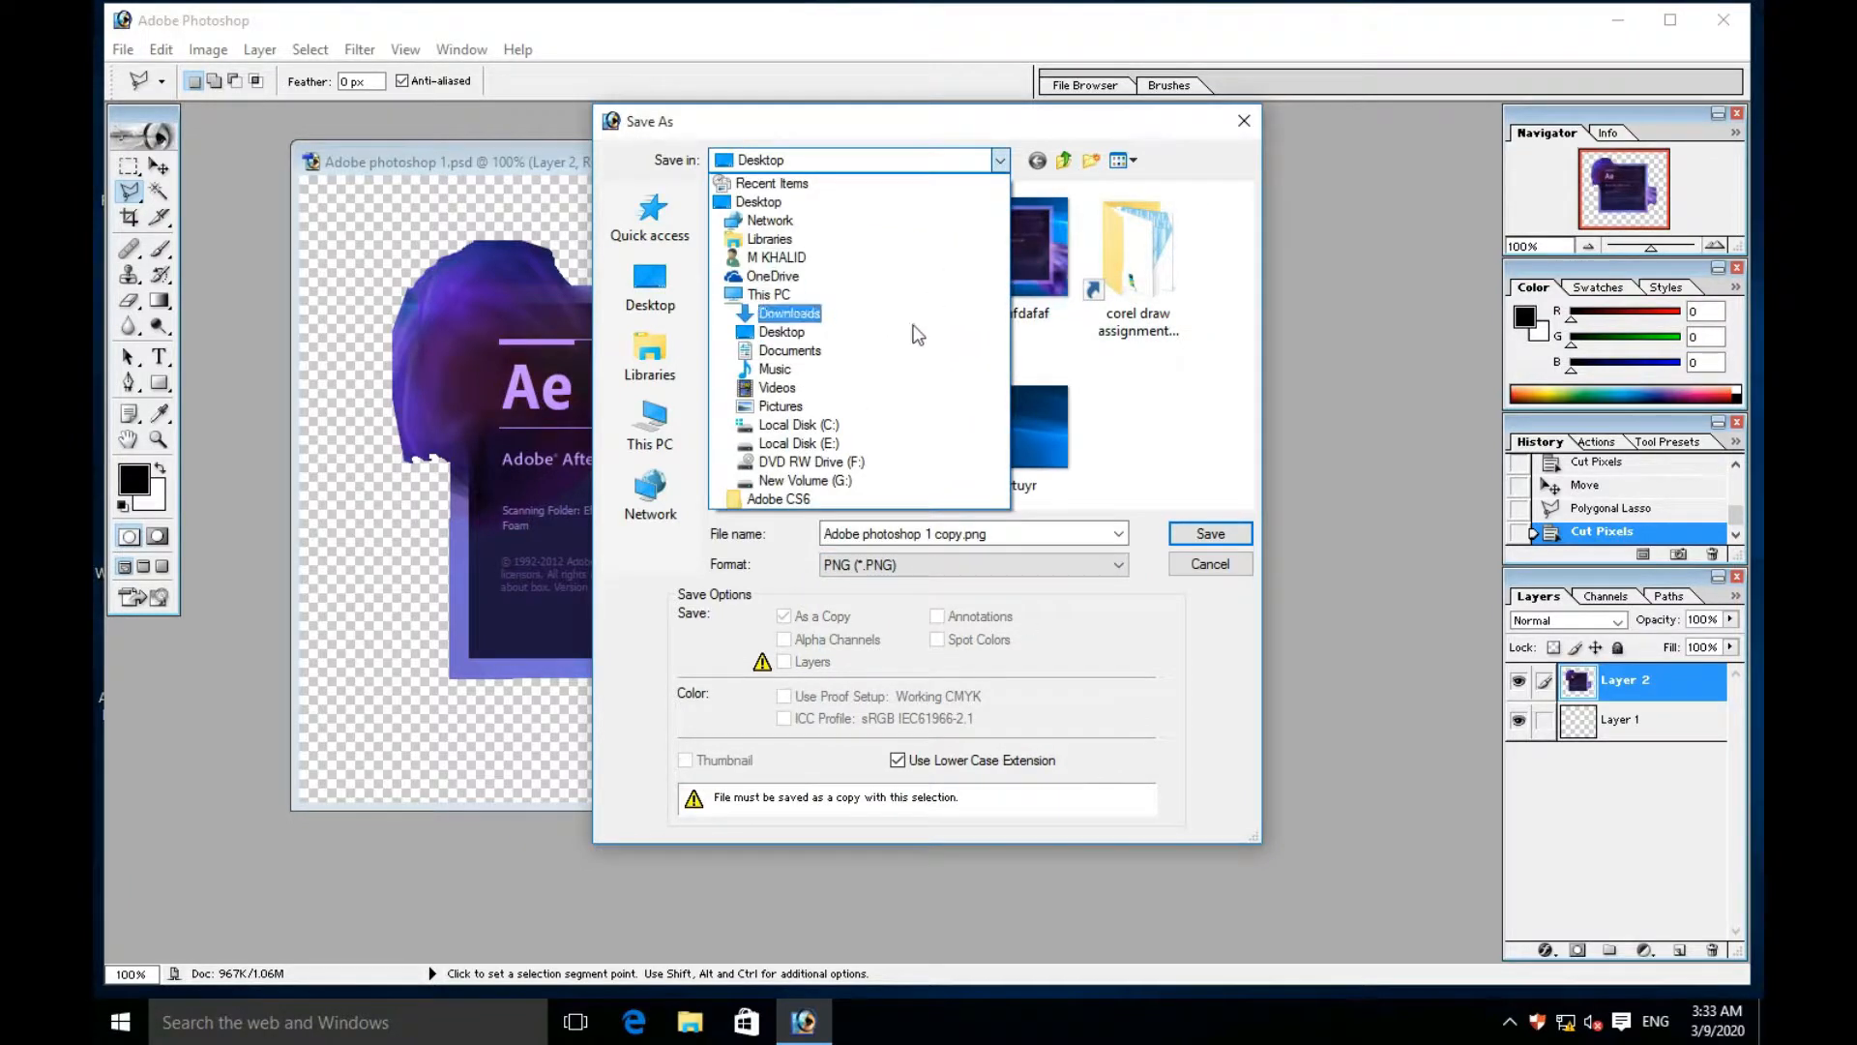
click(779, 166)
click(1129, 443)
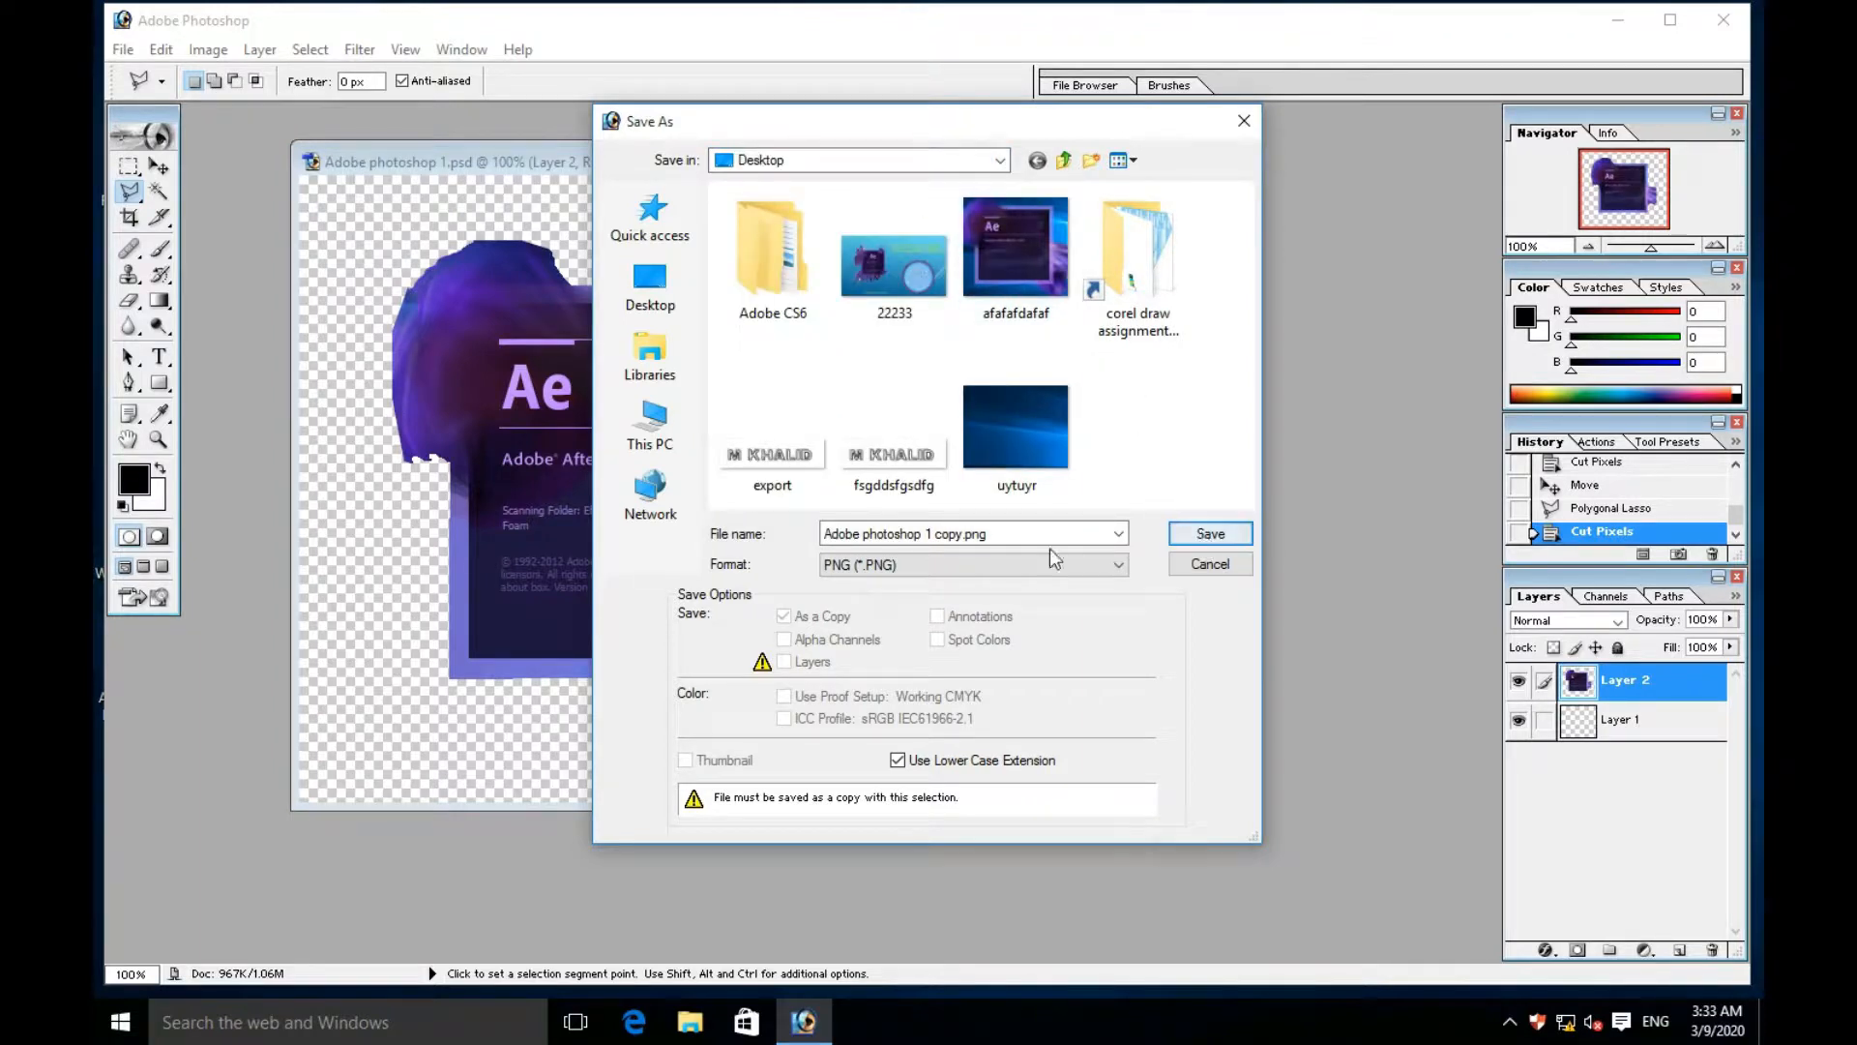
- Name the PNG copy "Adobe photoshop png" and save it with interlacing set to None
click(1009, 537)
key(BackSpace)
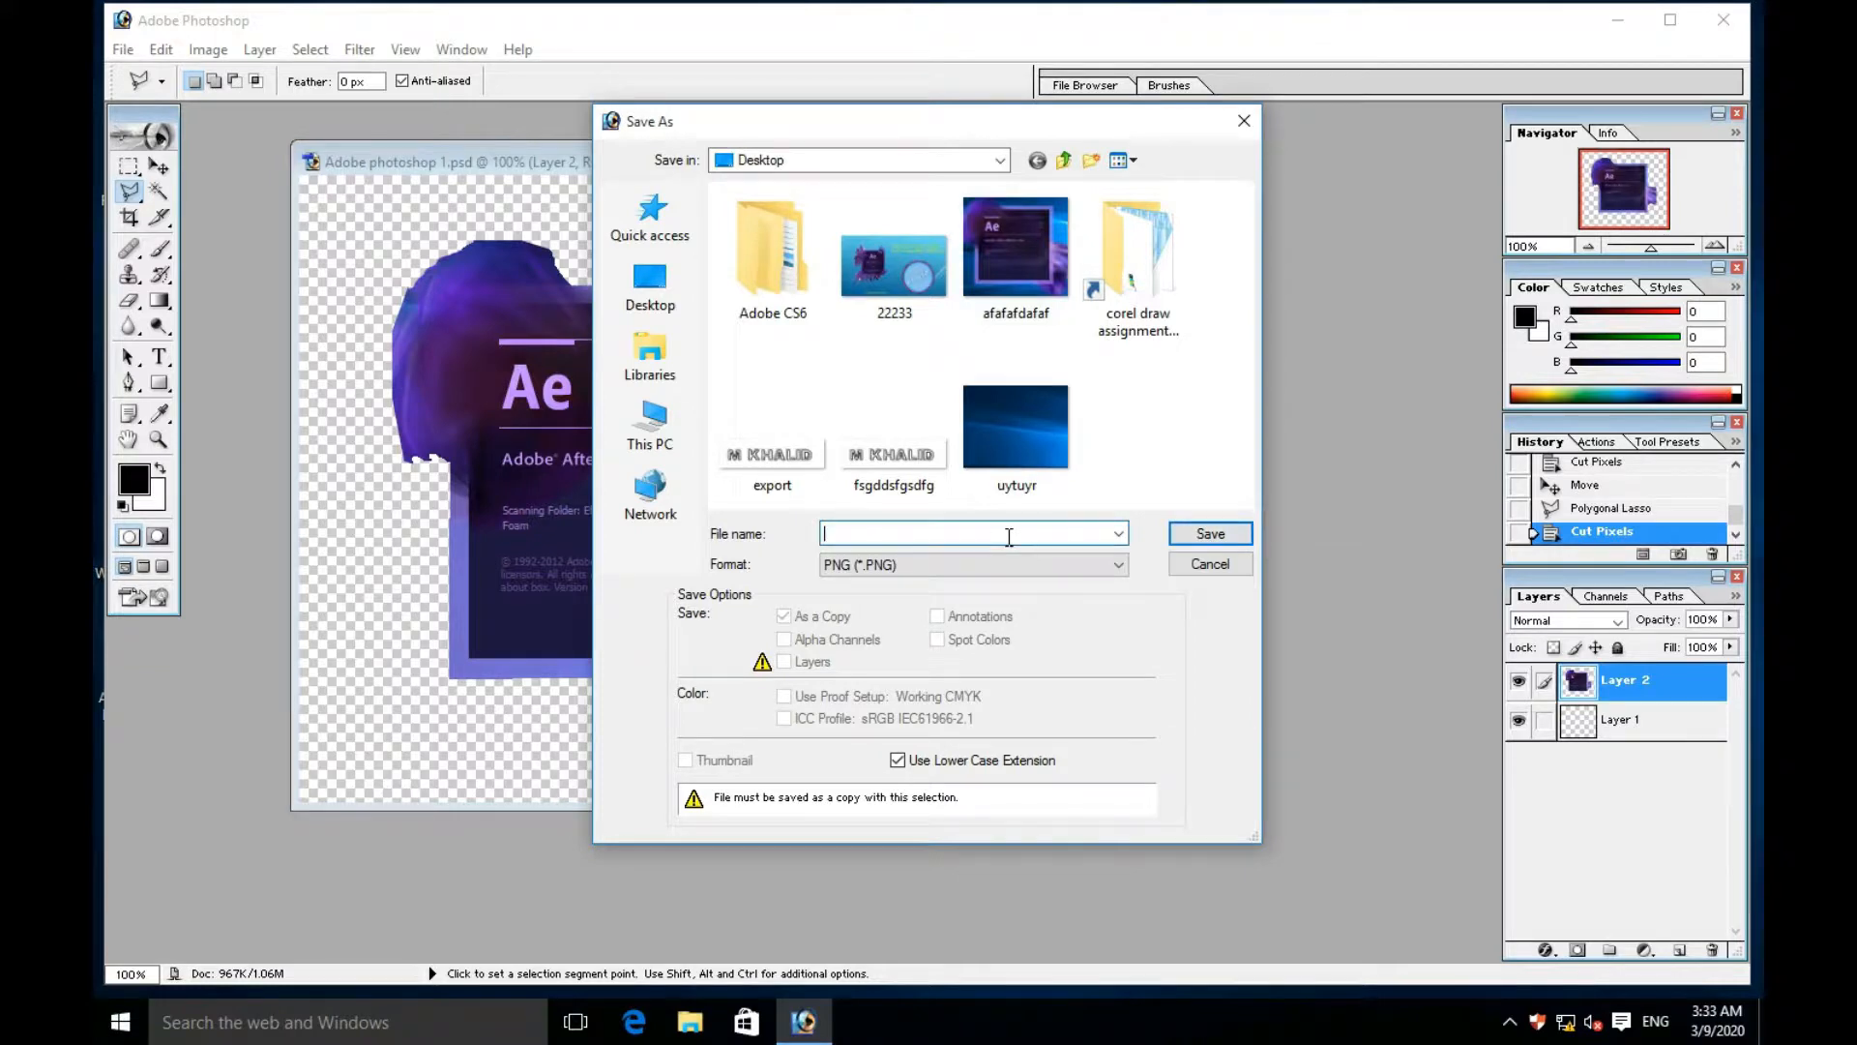
text(Ad)
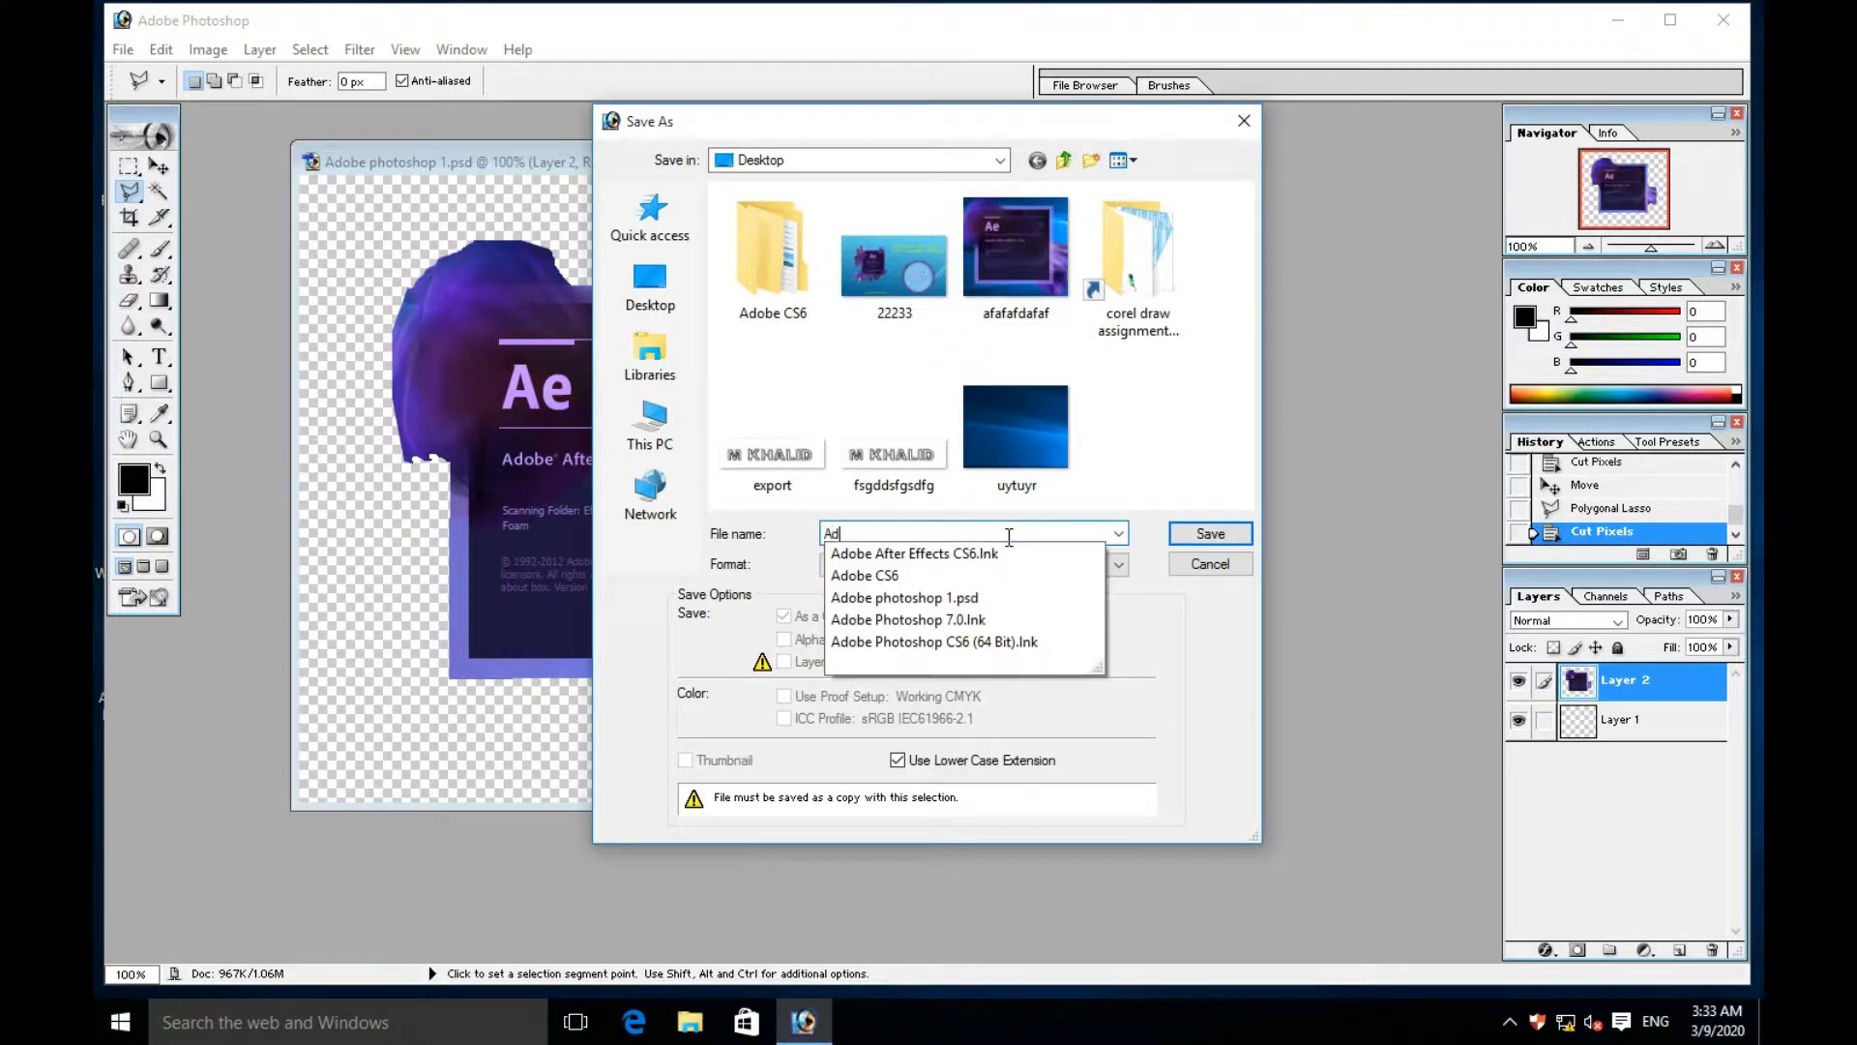
text(obe ph)
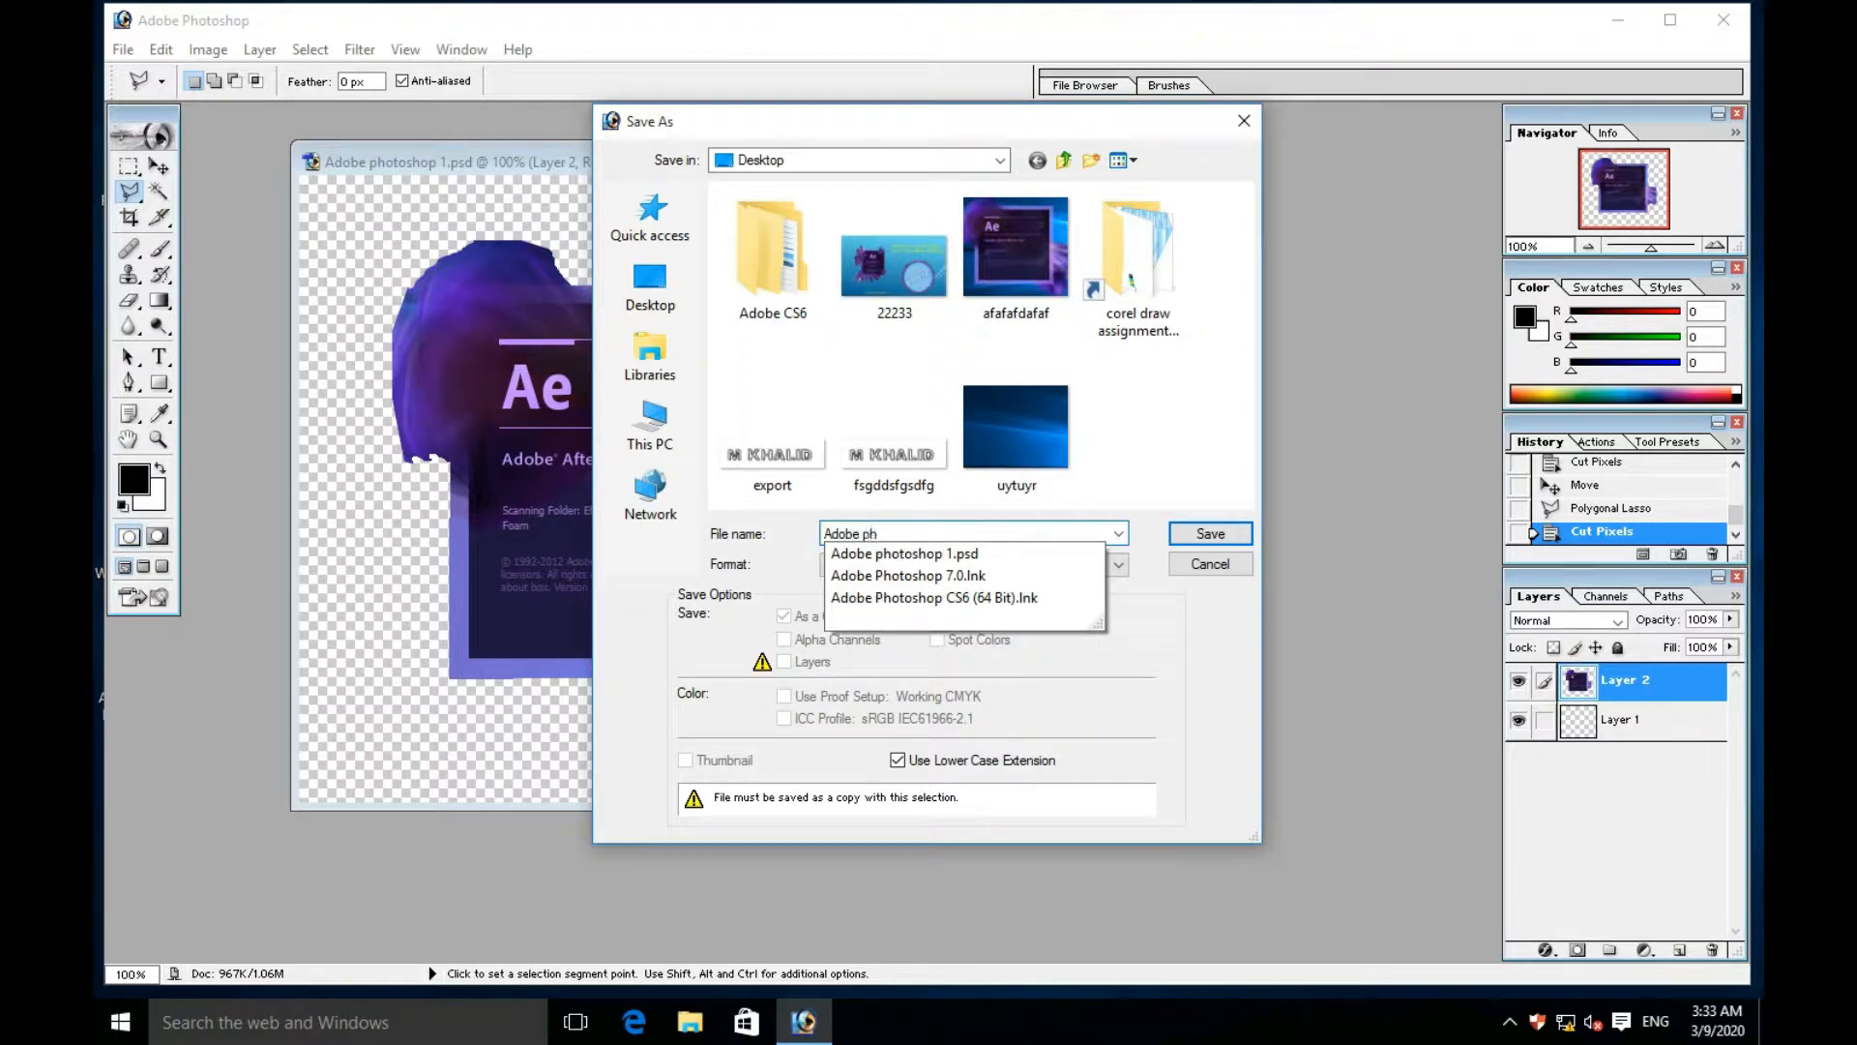
text(oto)
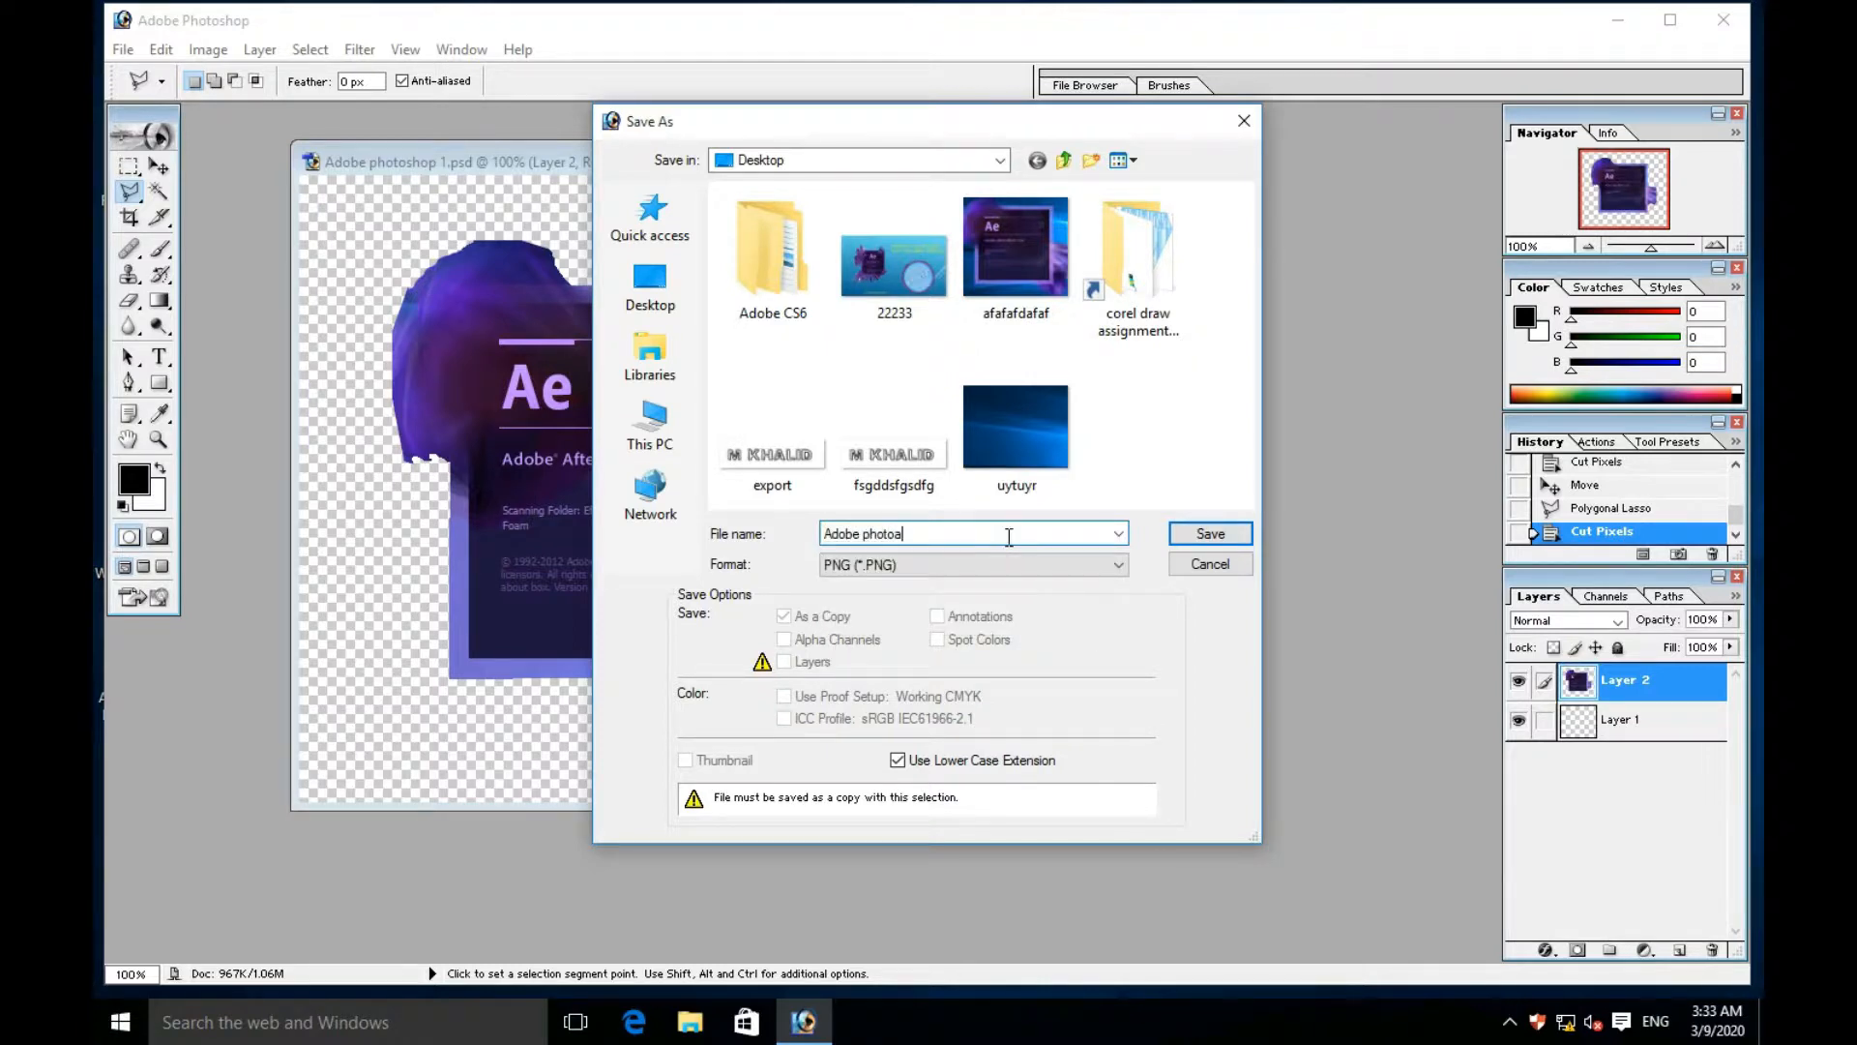
text(shop)
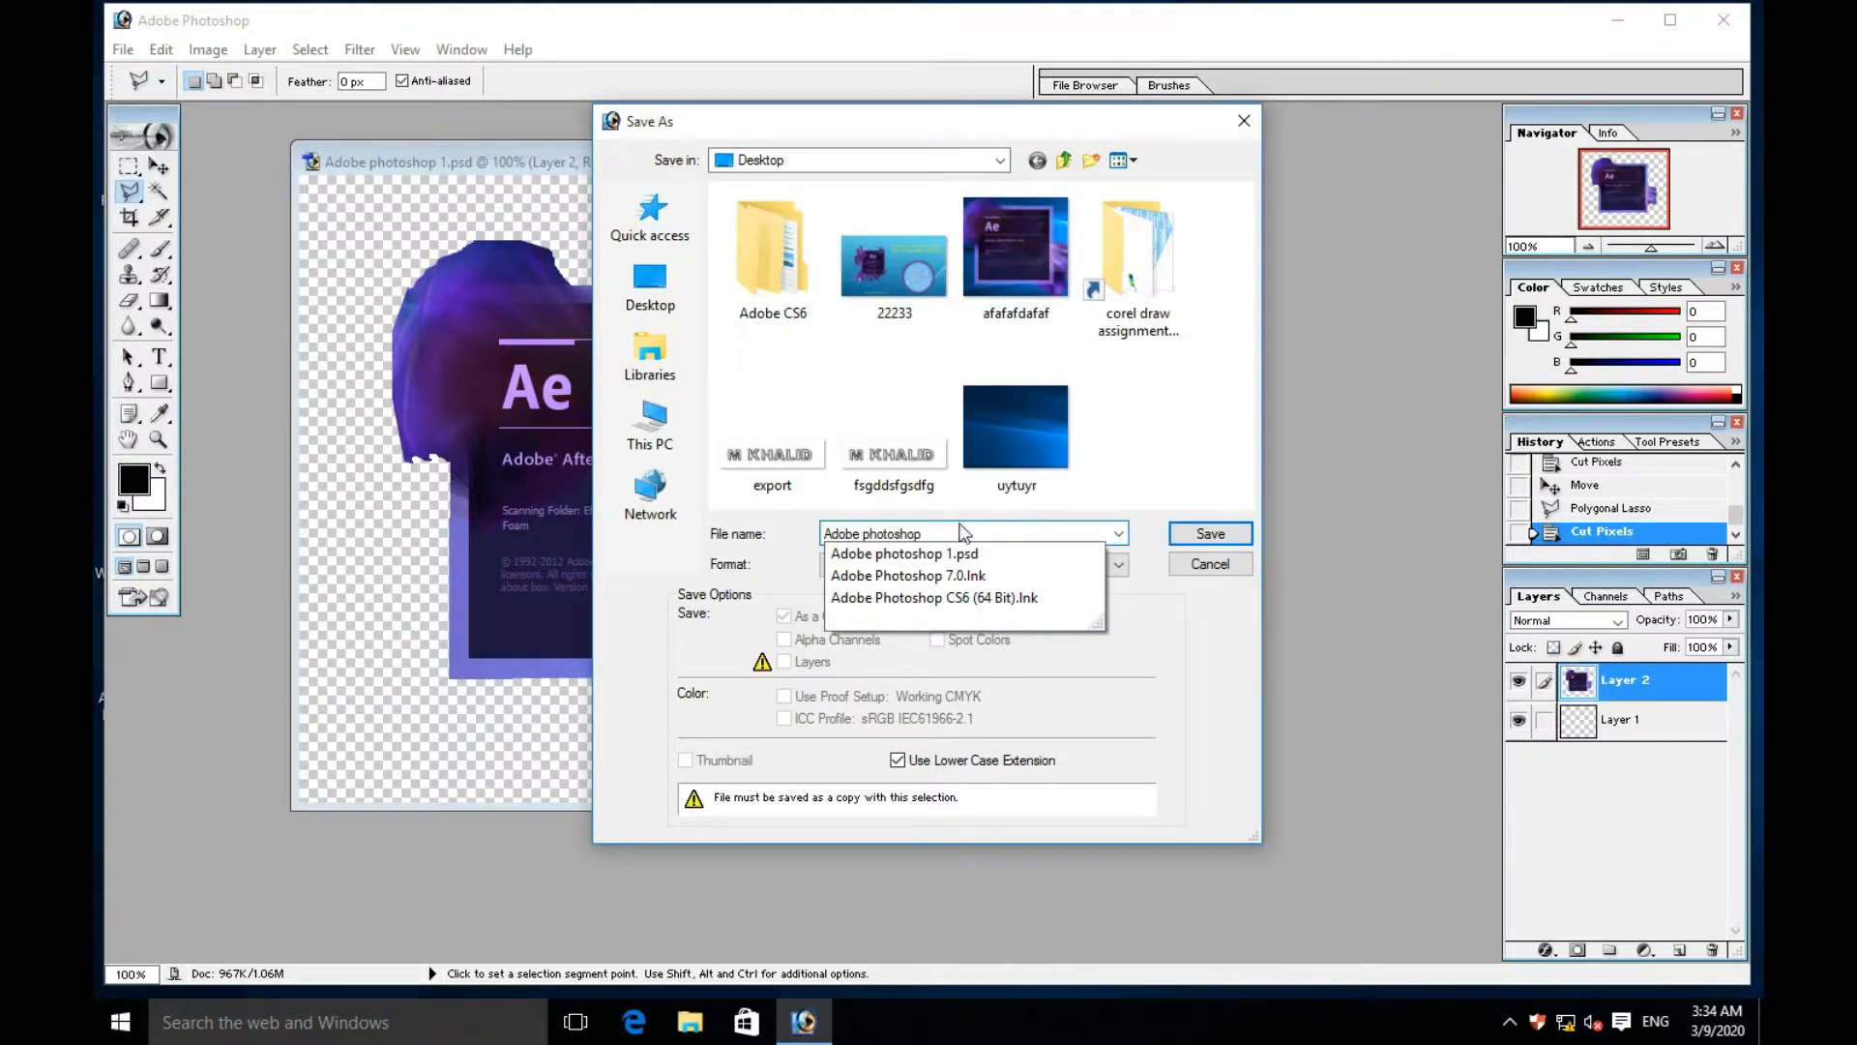
text(png)
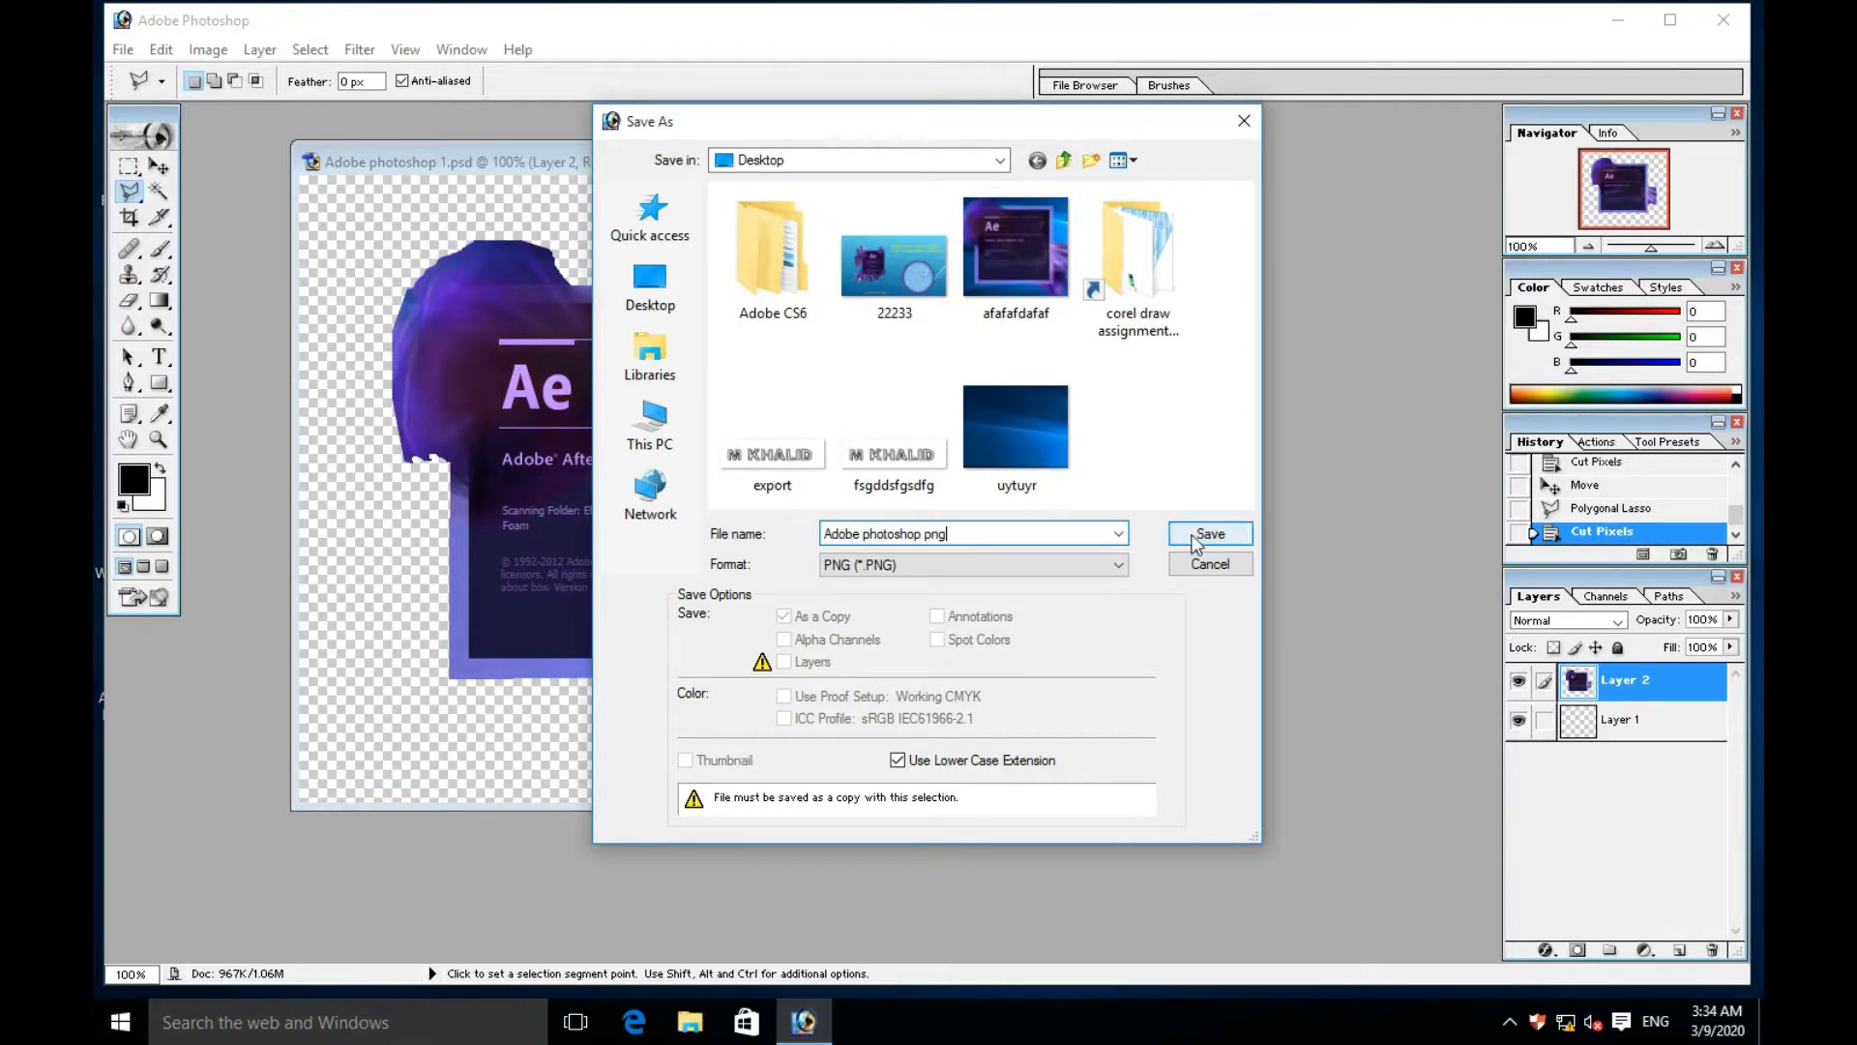
click(1196, 538)
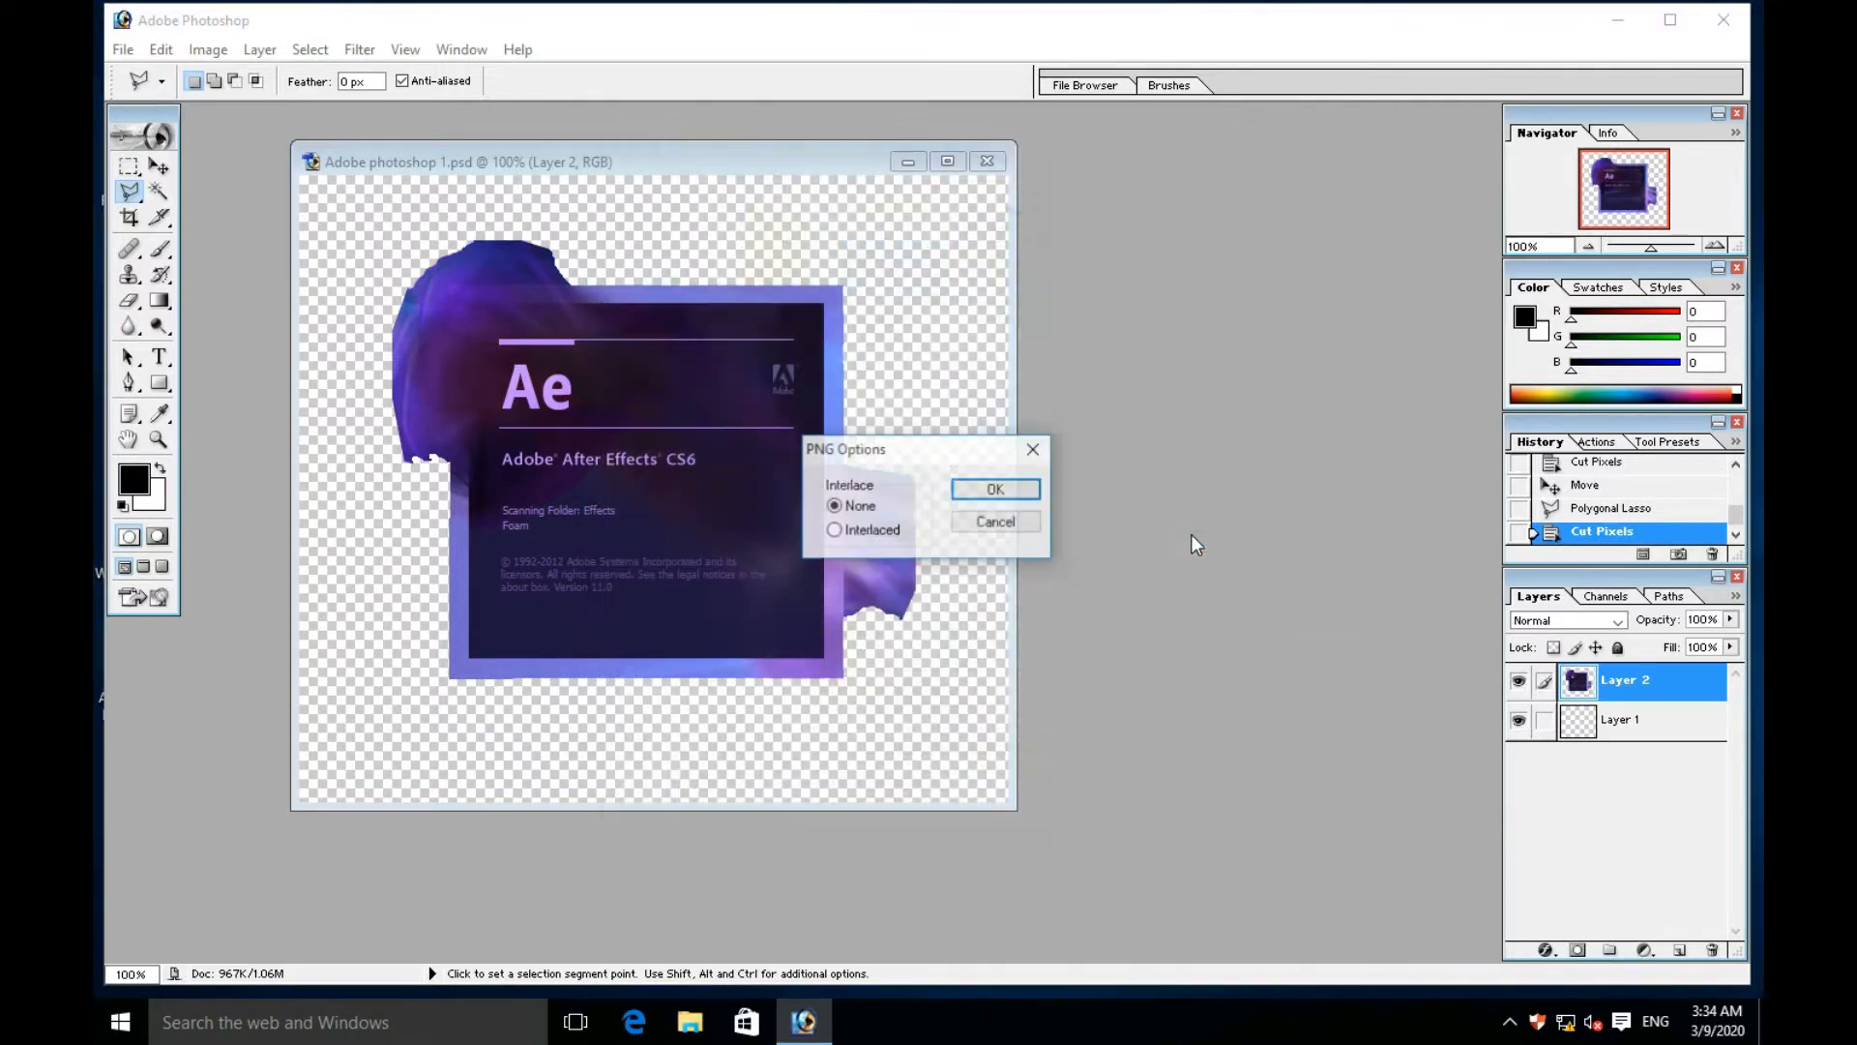
click(1000, 491)
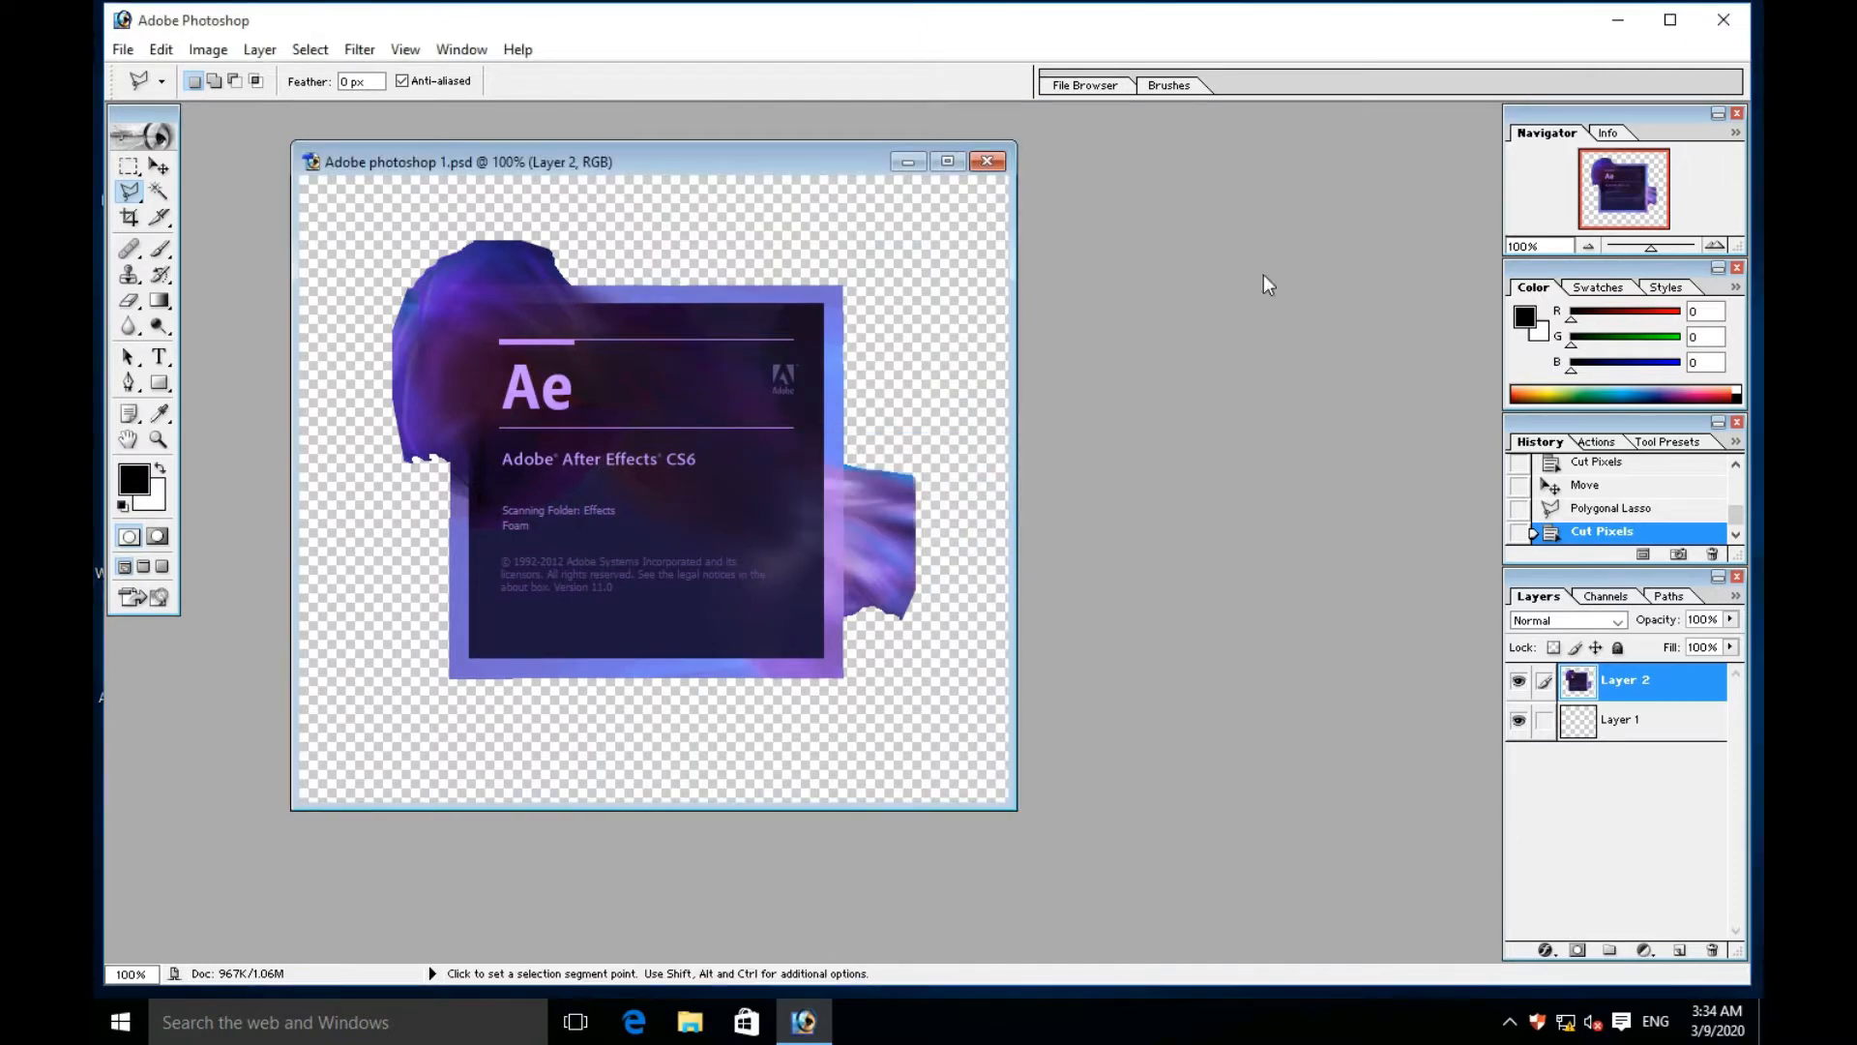
- Quit Photoshop without saving the changes to afafafdafaf.PNG
click(1722, 19)
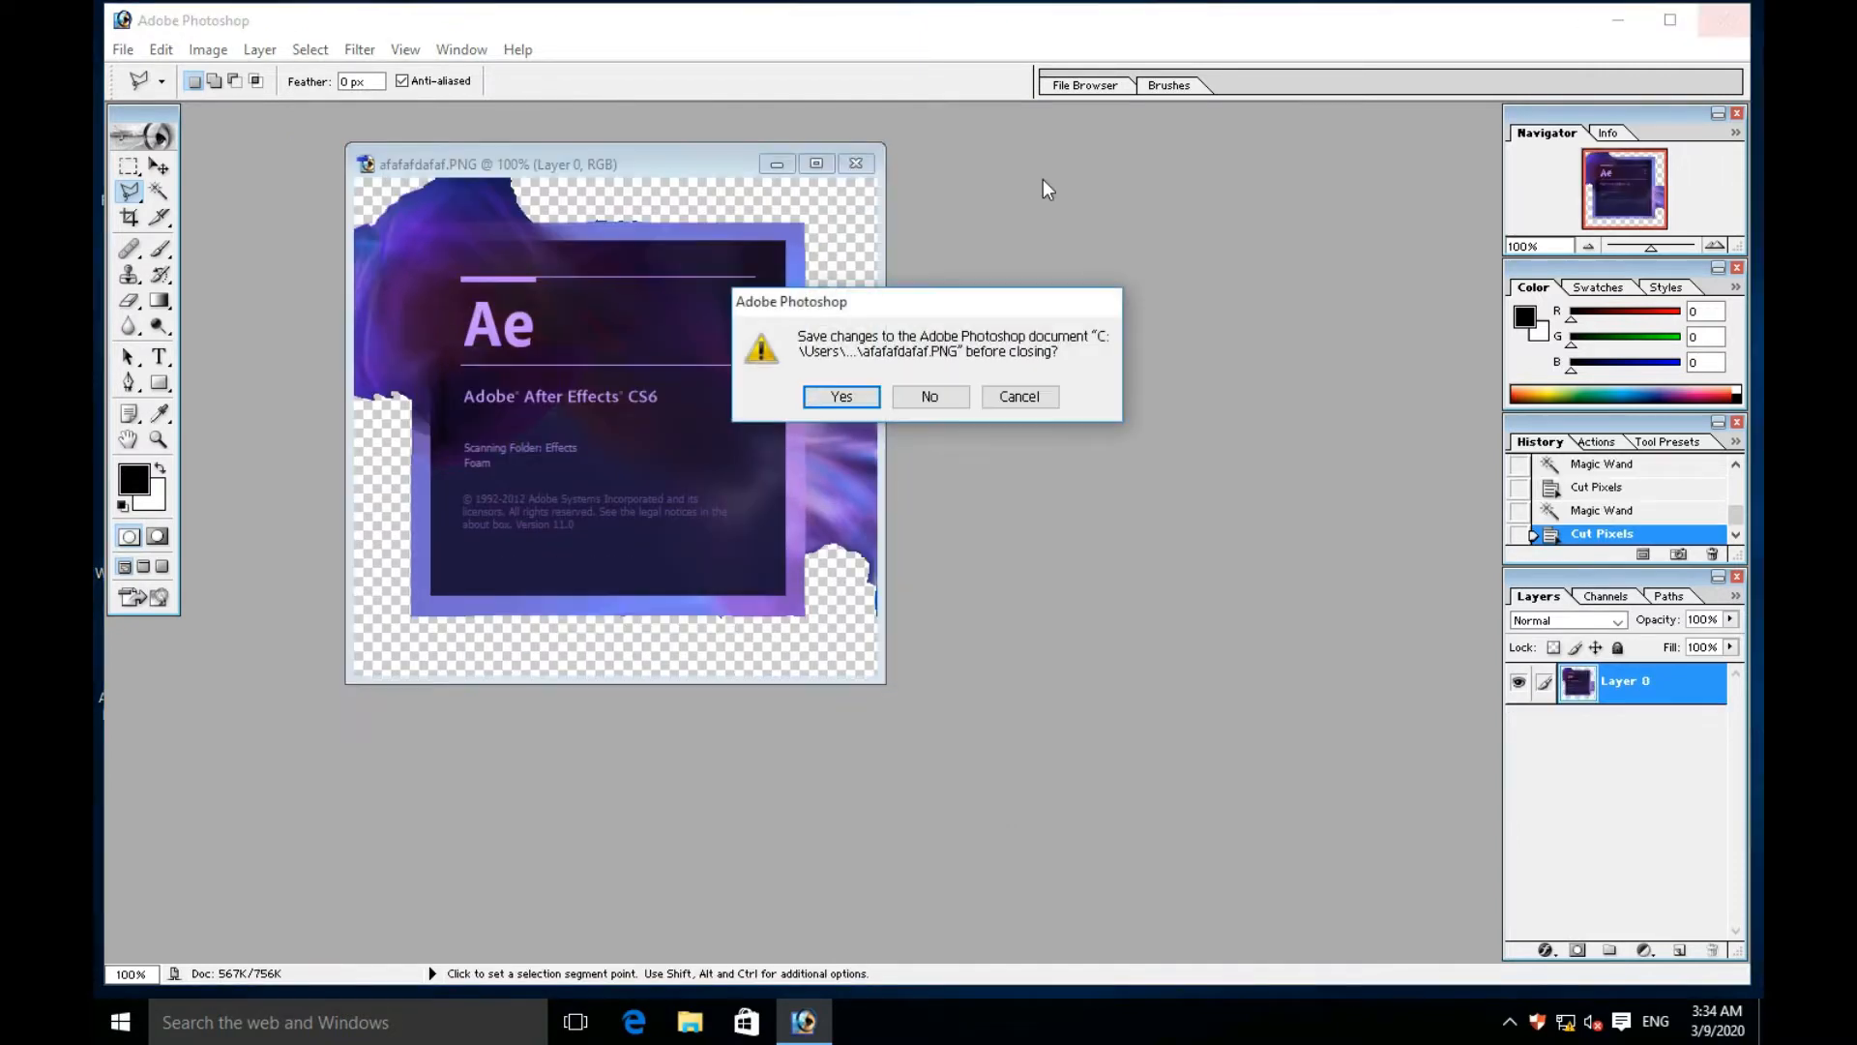
click(915, 396)
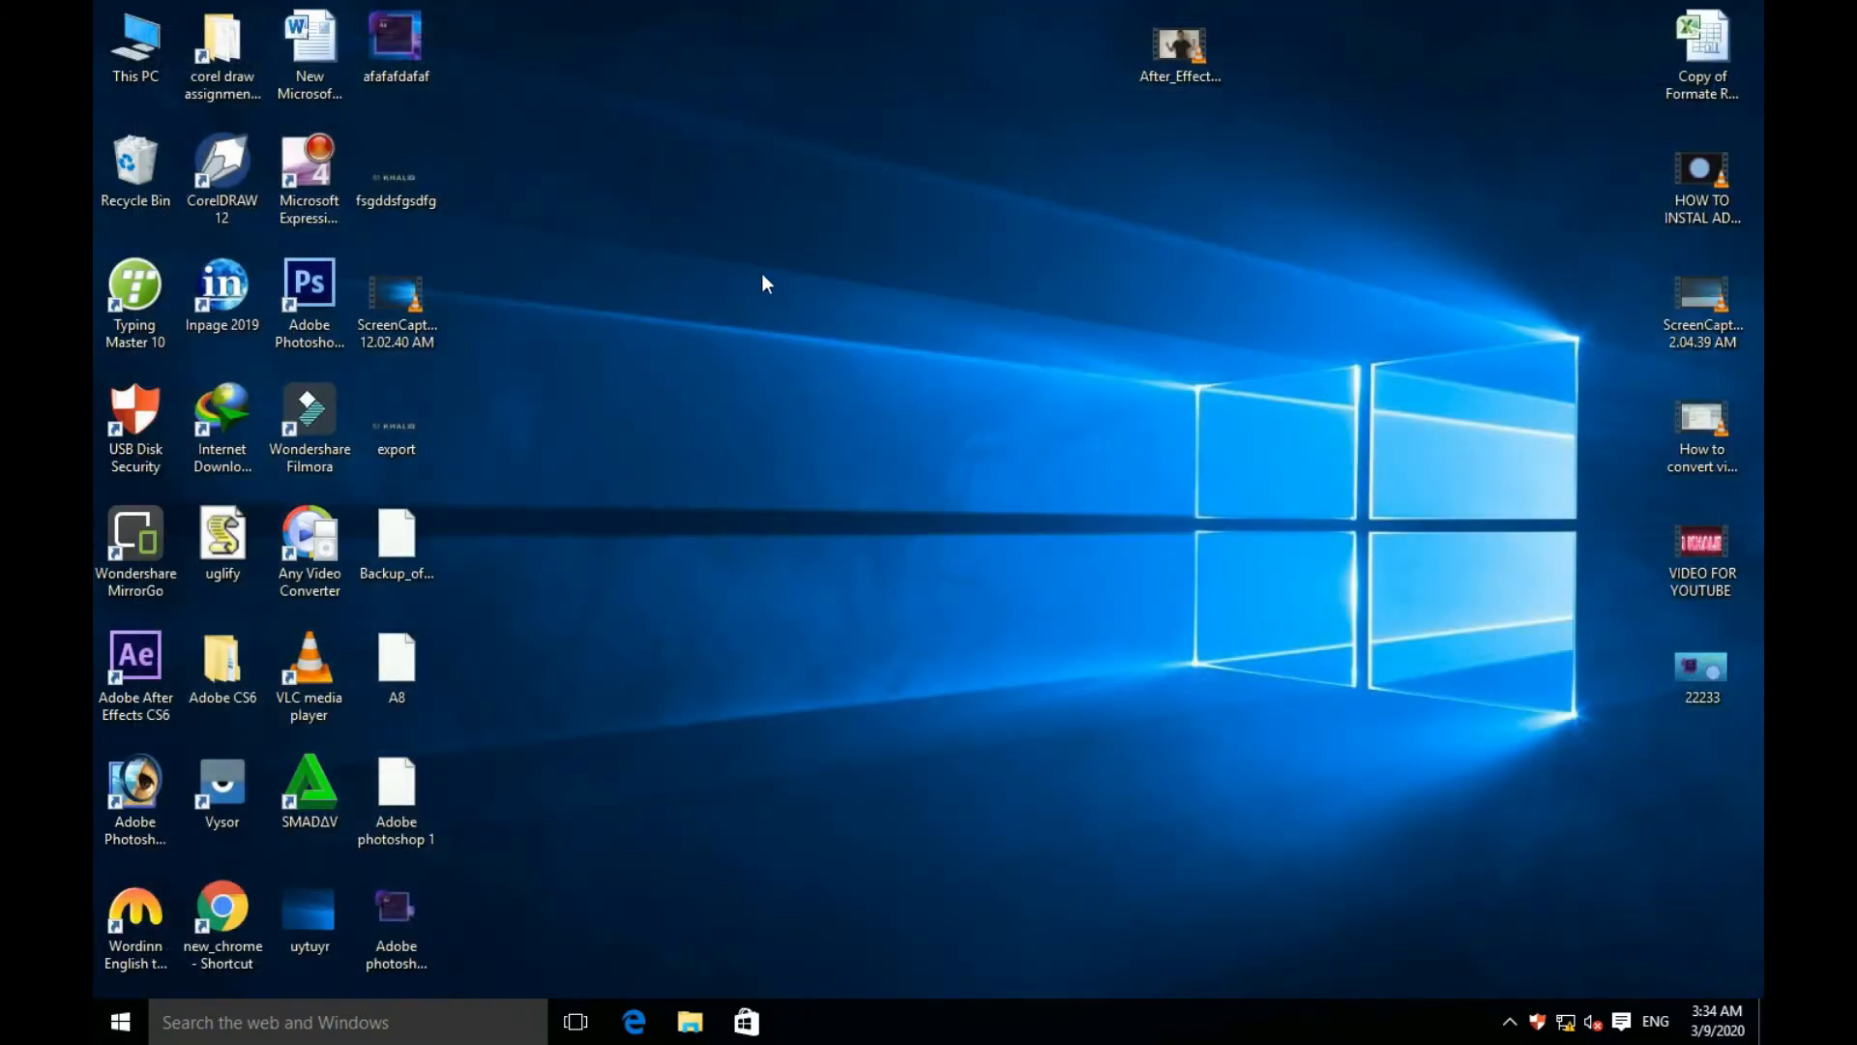
- Move the "Adobe photoshop png" file from the desktop's icon columns to the empty area near the middle of the Windows desktop
right_click(762, 272)
click(829, 331)
drag(404, 903, 840, 360)
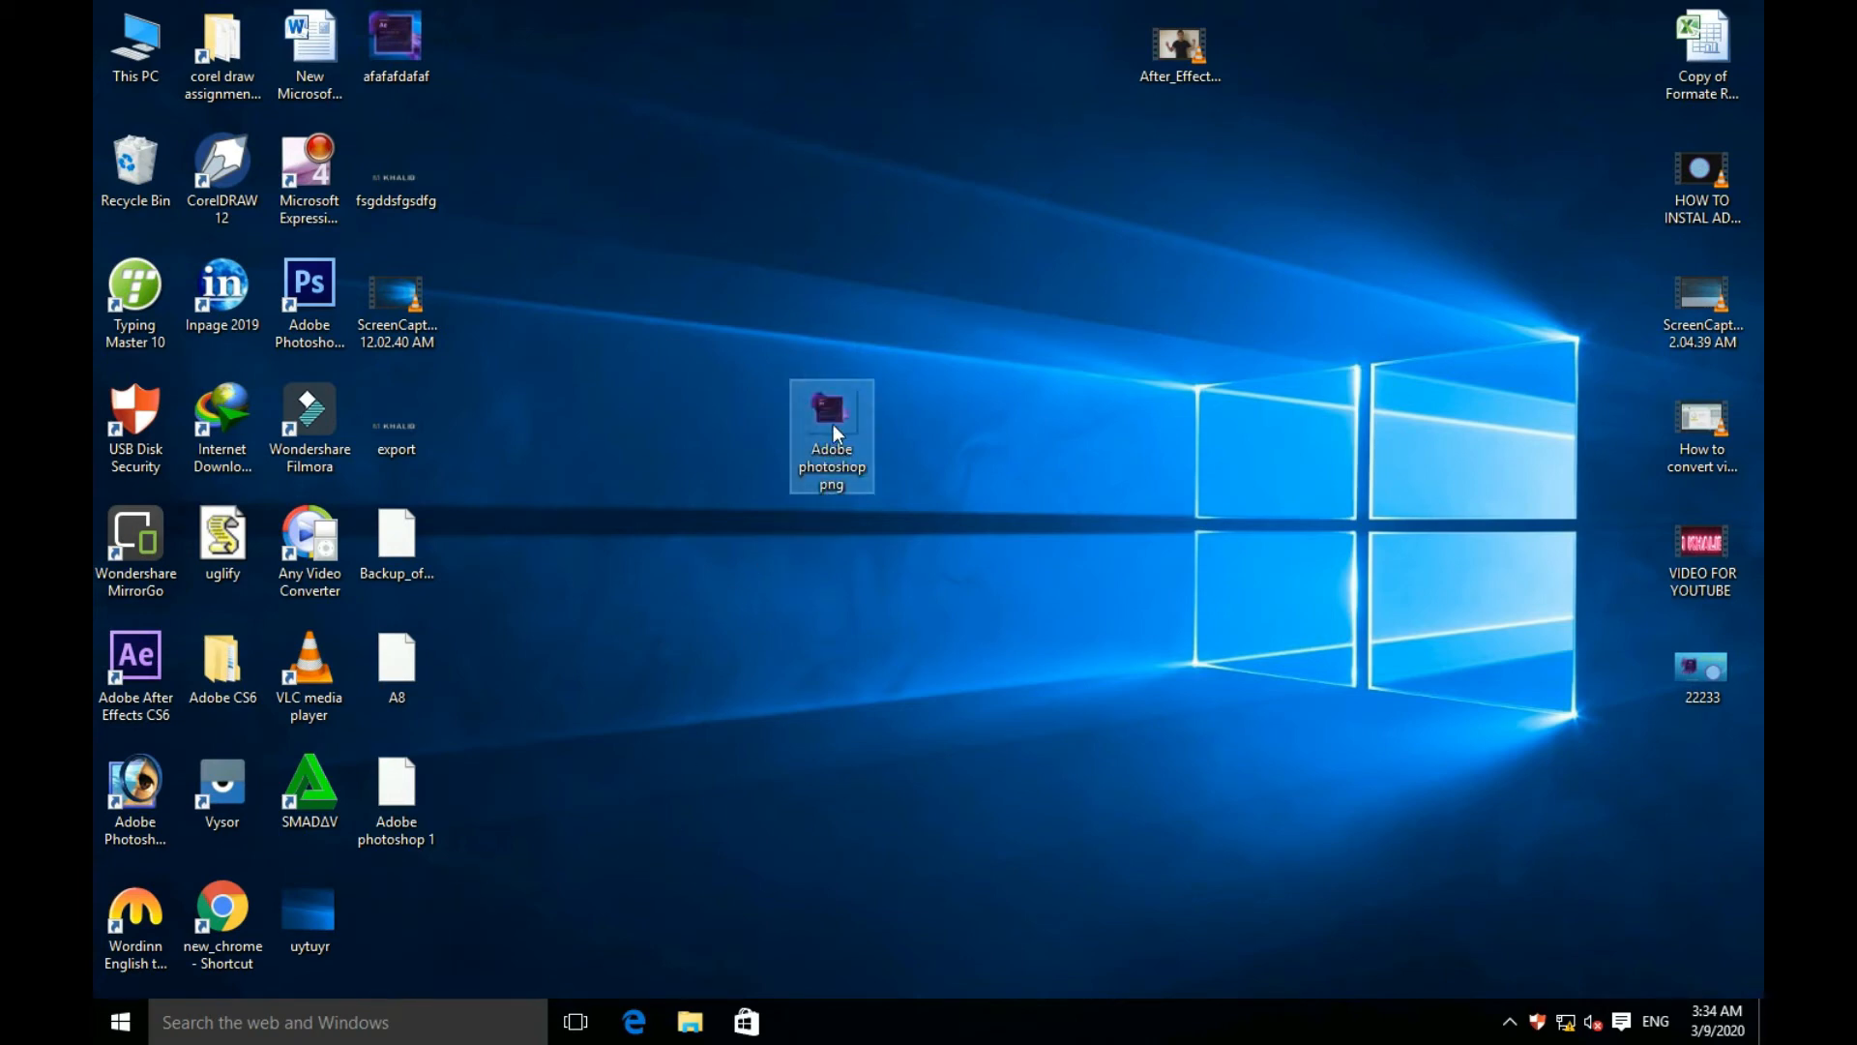